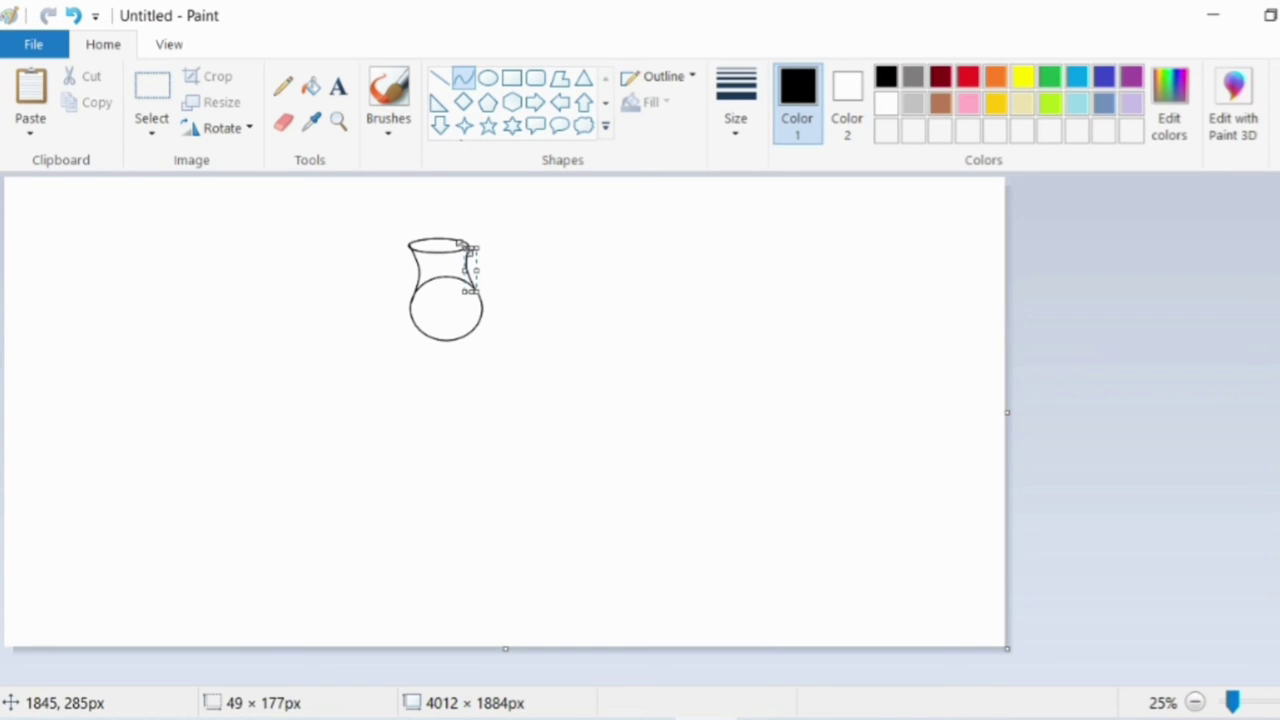
Draw an S-curve about 193 × 285 px from the circle's lower left up to an outer-left petal tip.
click(514, 234)
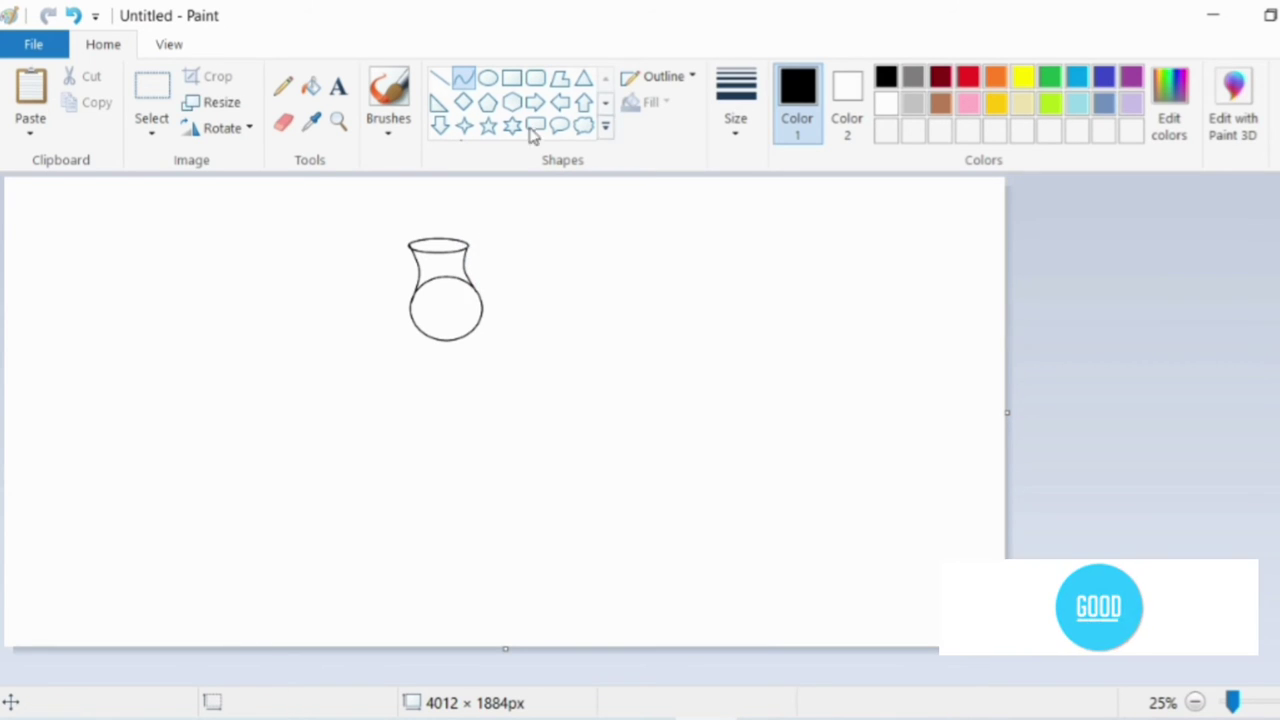
drag(423, 333, 375, 263)
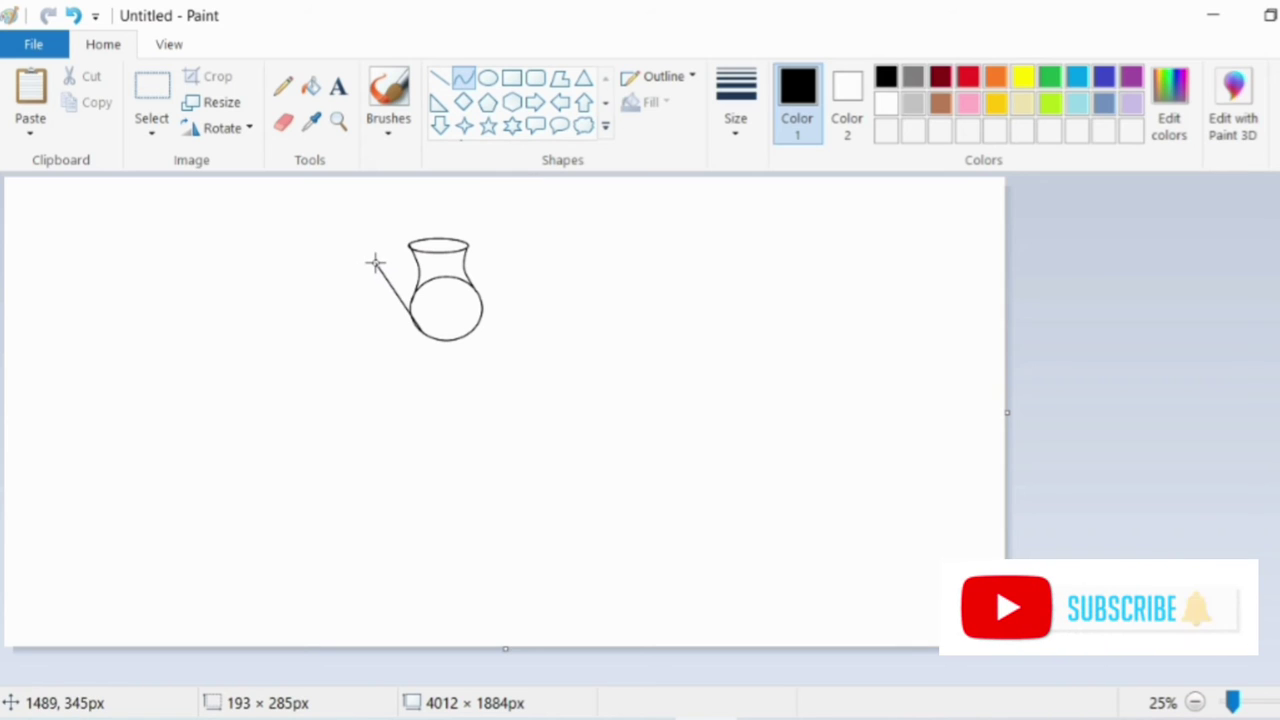
drag(389, 312, 381, 265)
click(277, 337)
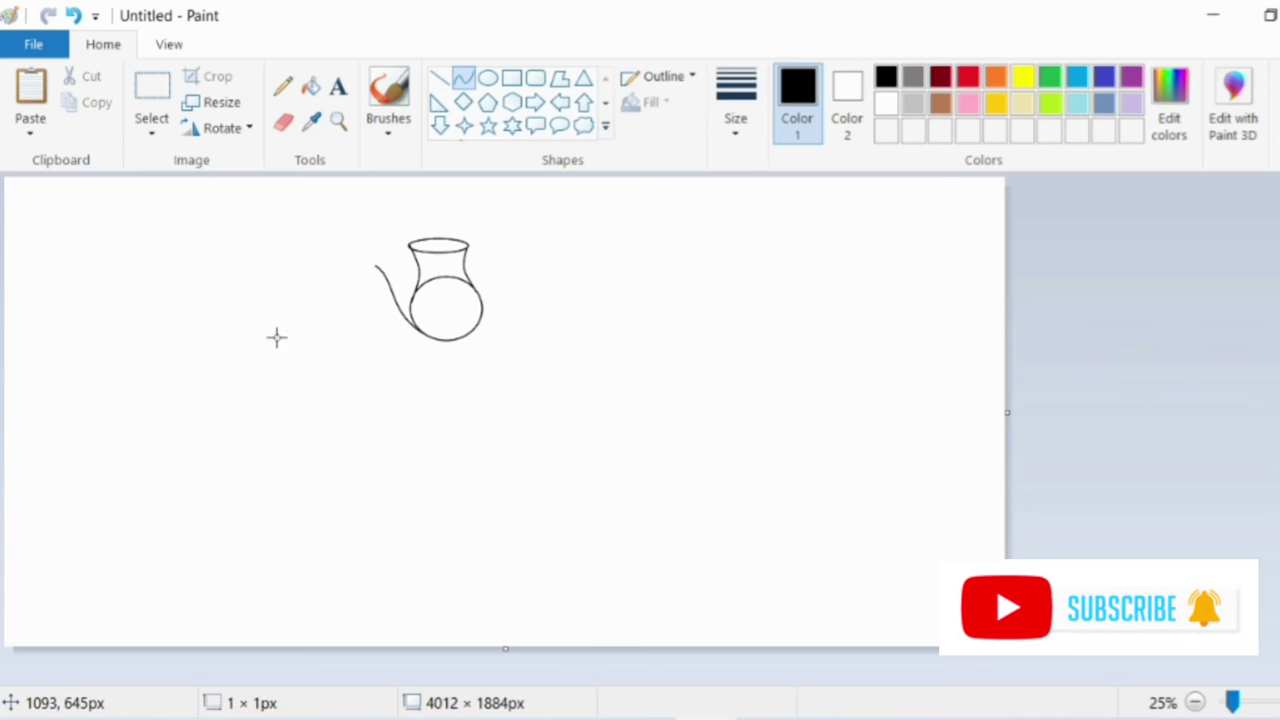
Draw a bent curve about 97 × 277 px from the circle's lower right up to an outer-right petal tip.
drag(480, 322, 502, 255)
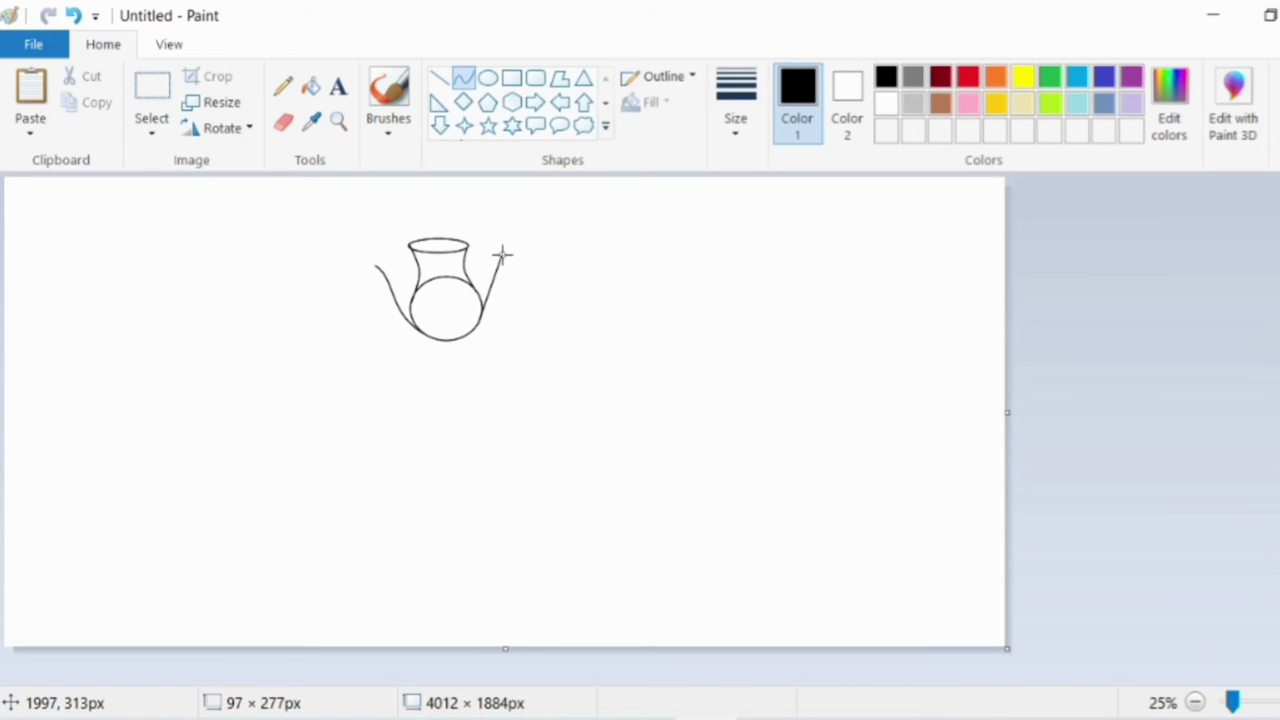
drag(500, 302, 480, 256)
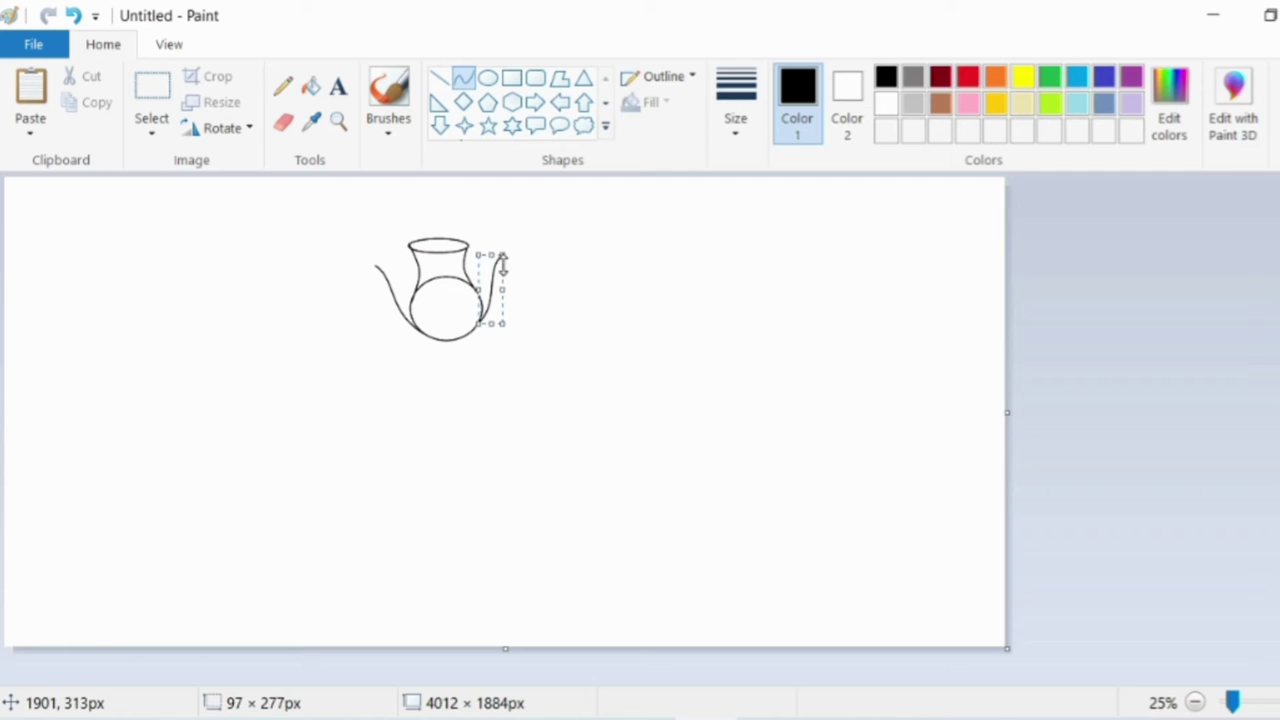
click(572, 299)
Draw the left petal's upper edge with curves from its tip, across the neck and diagonally to the circle's lower right.
drag(374, 264, 437, 299)
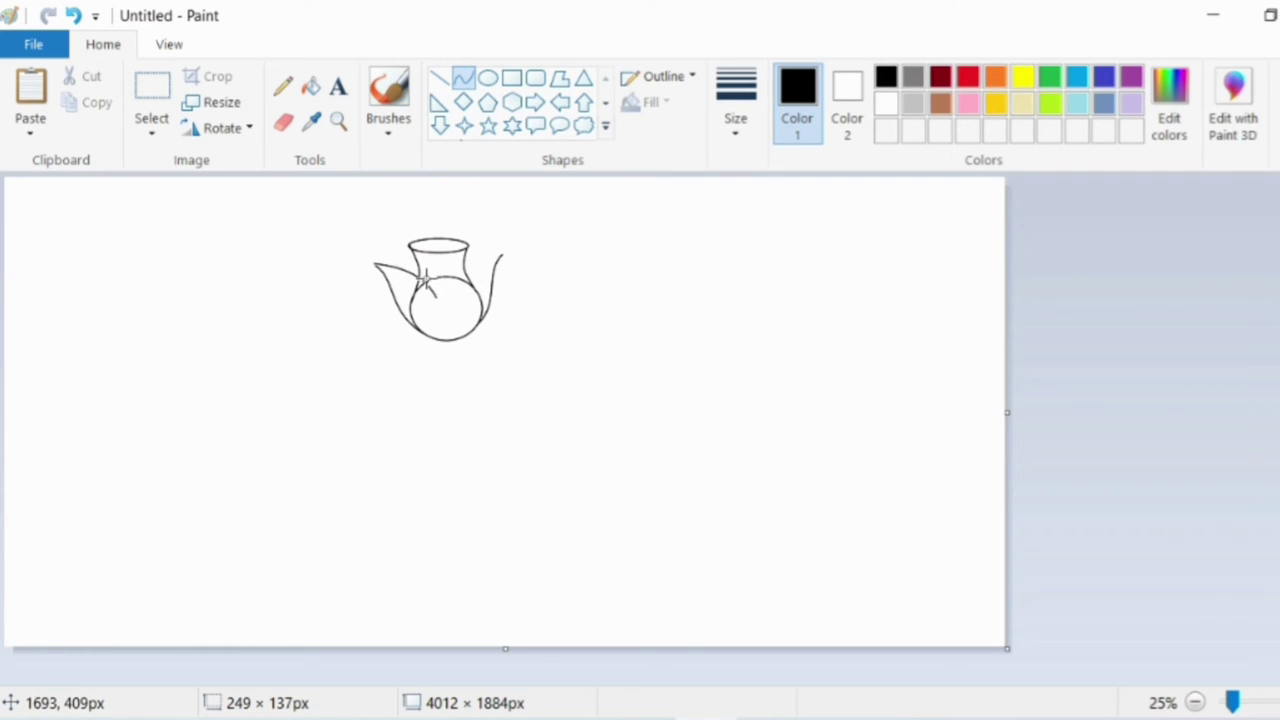
click(542, 306)
click(426, 284)
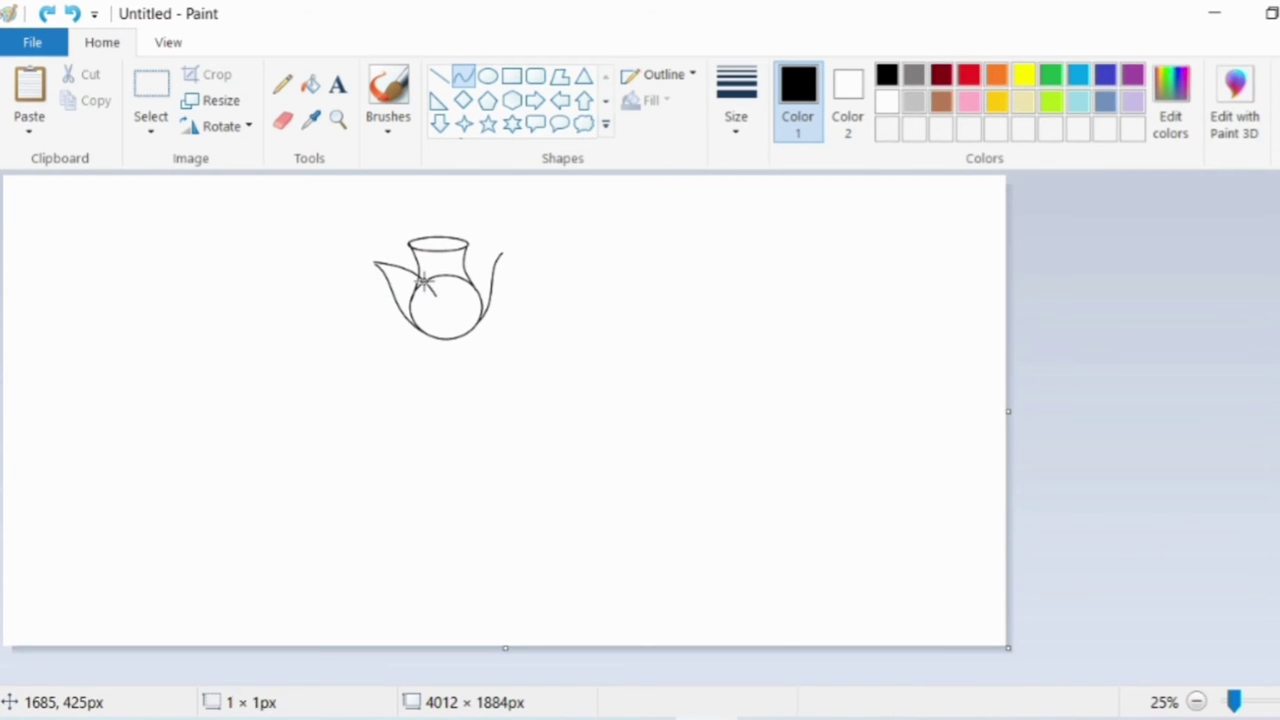
drag(426, 284, 473, 332)
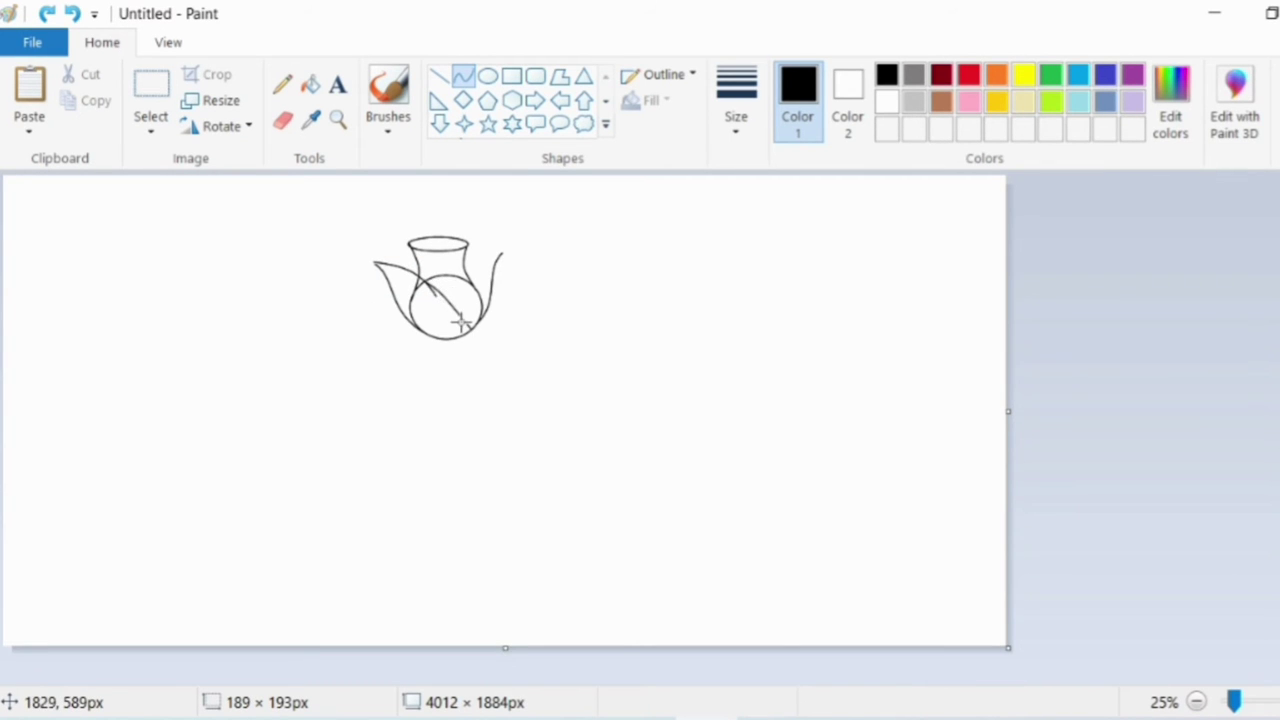
click(461, 320)
drag(460, 321, 480, 326)
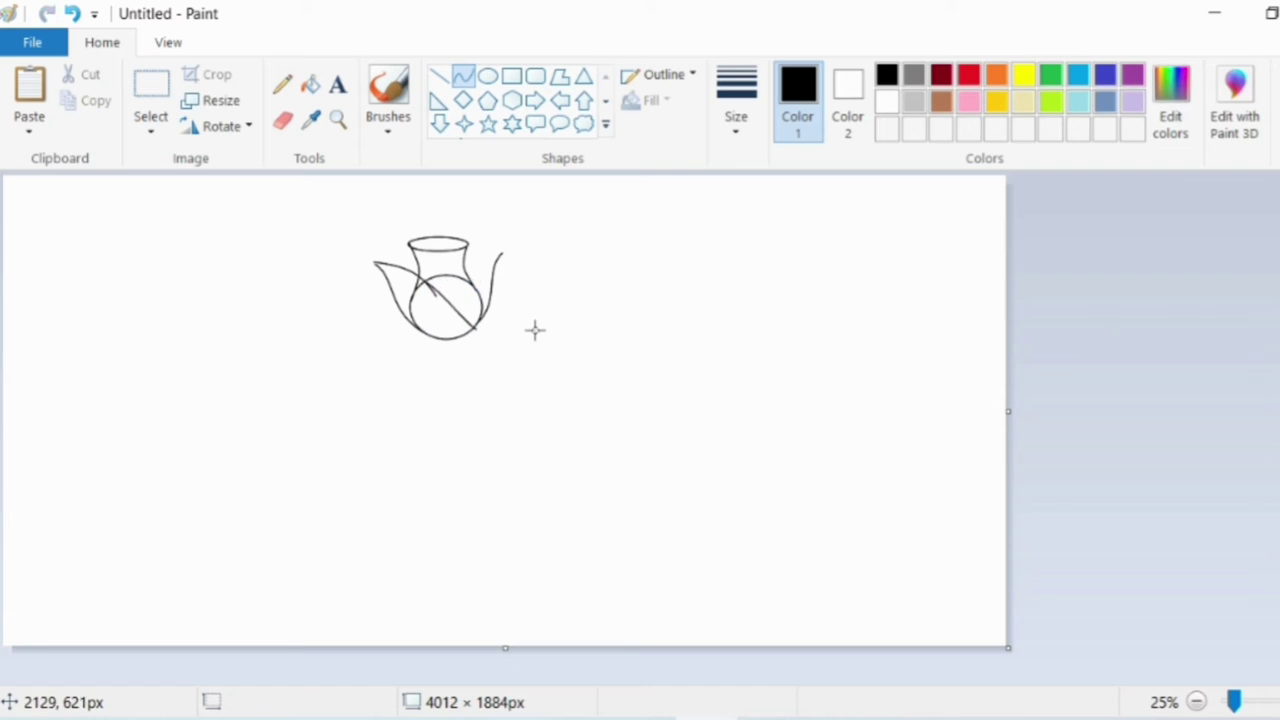
Erase the stray curve end inside the circle and close the gap at the left petal's tip with the brush.
click(283, 120)
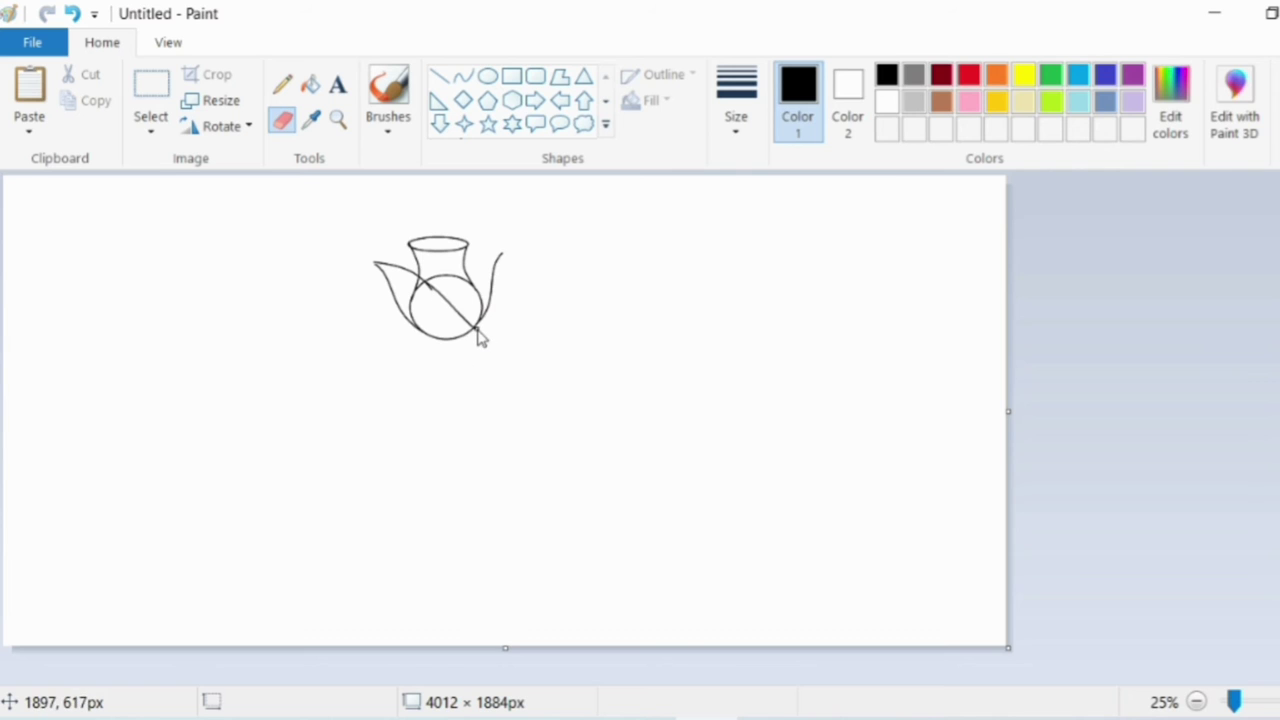
click(338, 120)
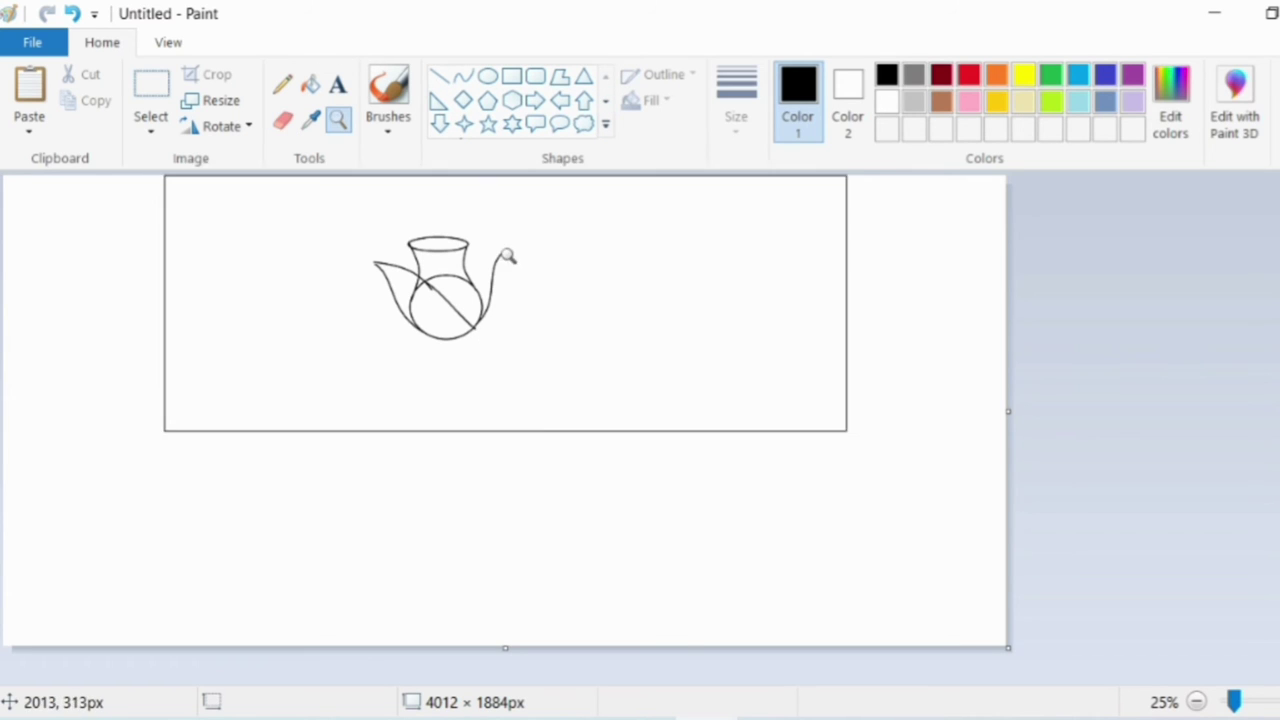
click(508, 256)
click(691, 394)
click(283, 120)
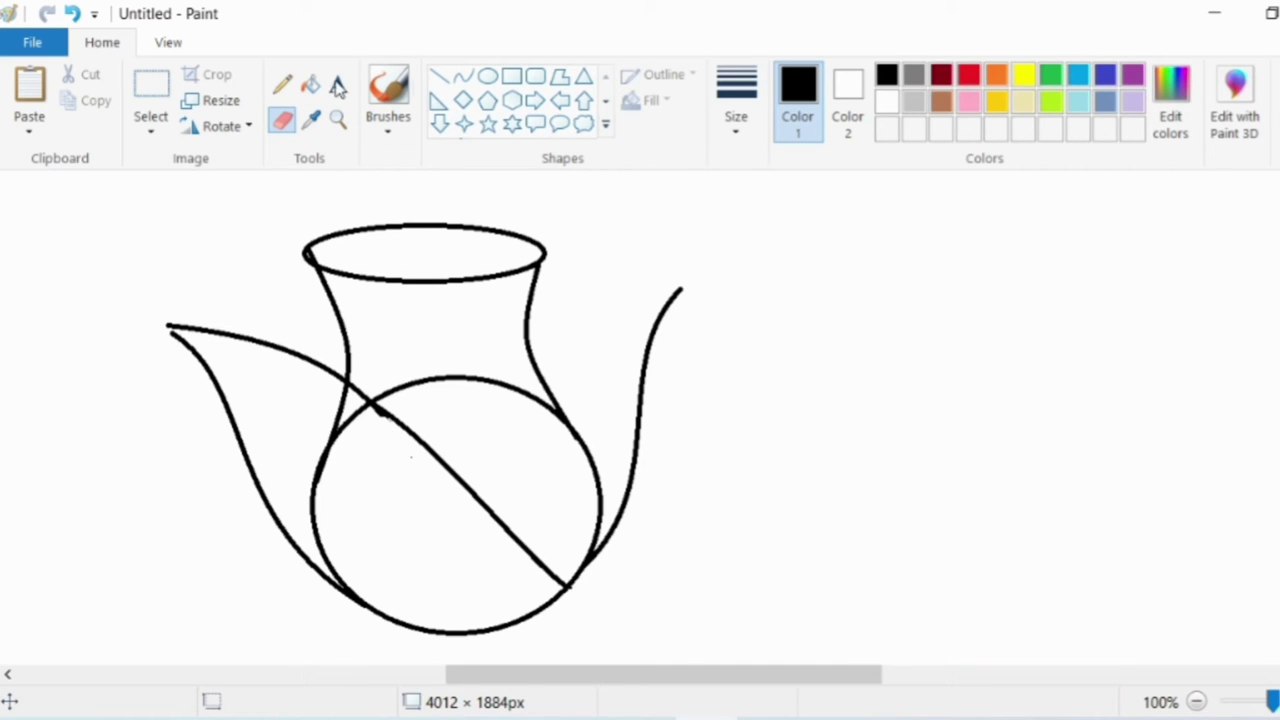
click(388, 88)
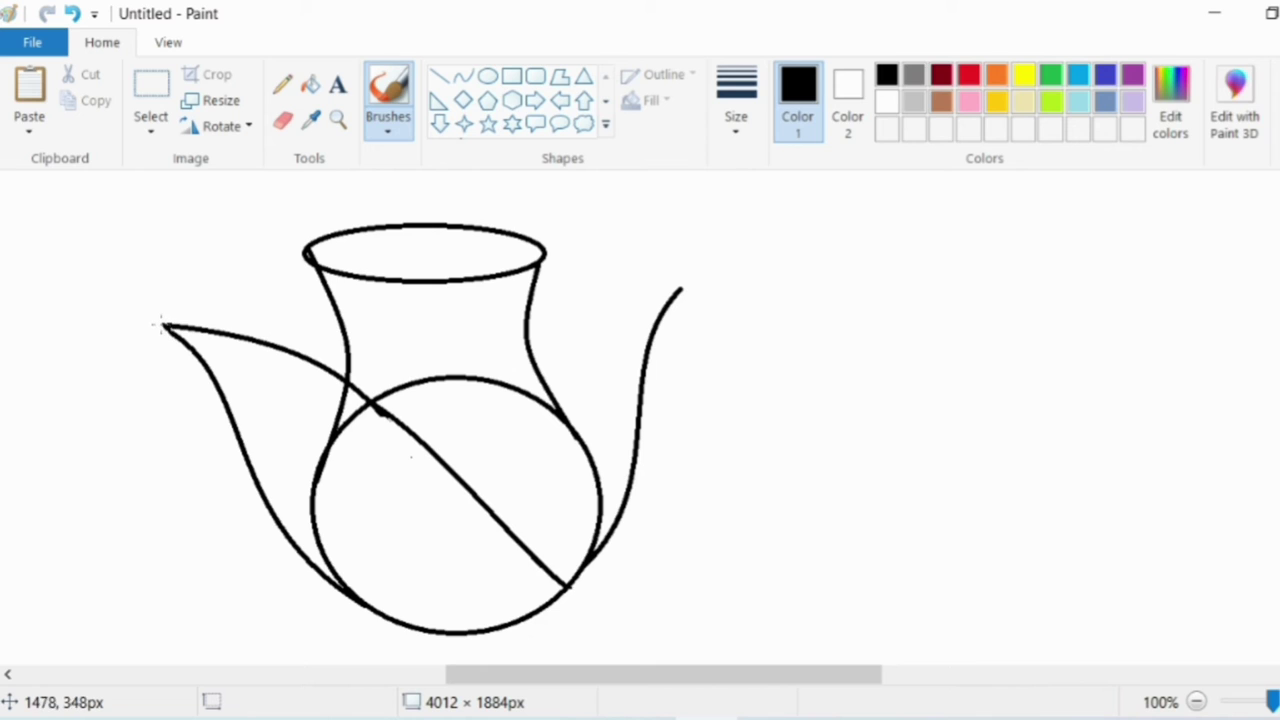
Draw a curve about 149 × 57 px from the right petal's tip to the right side of the neck.
click(1240, 703)
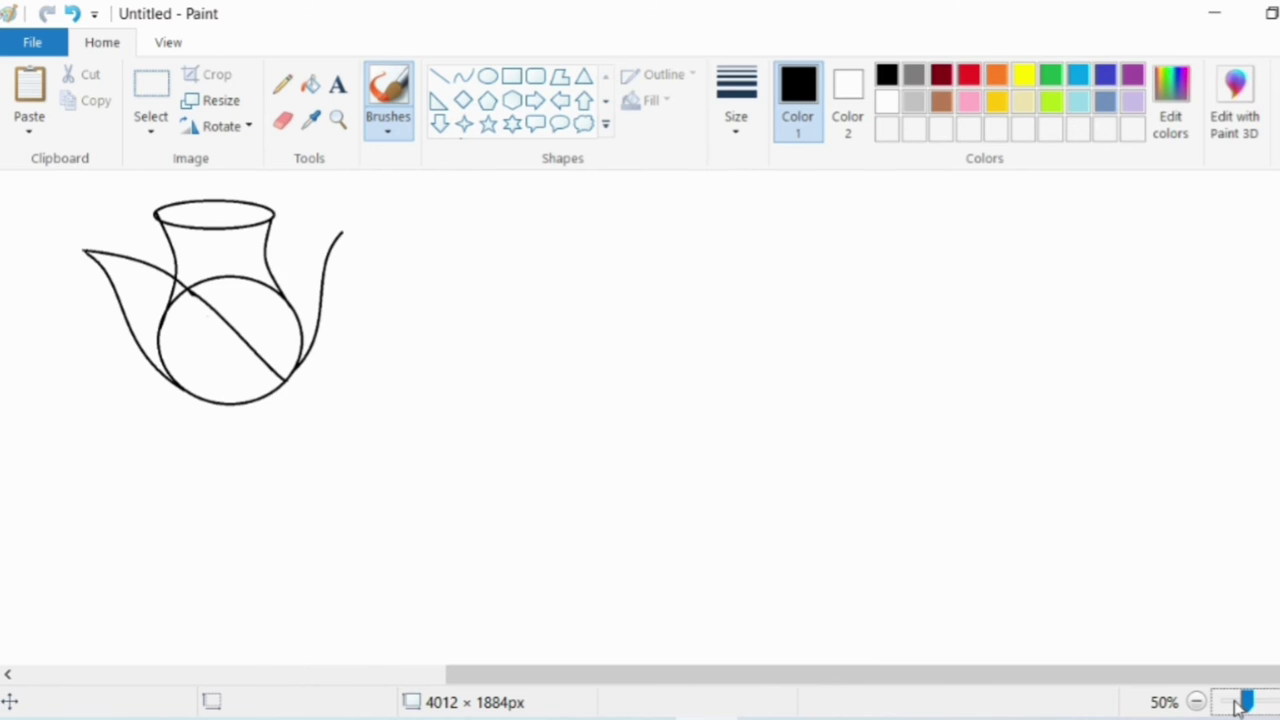
click(1238, 703)
click(463, 78)
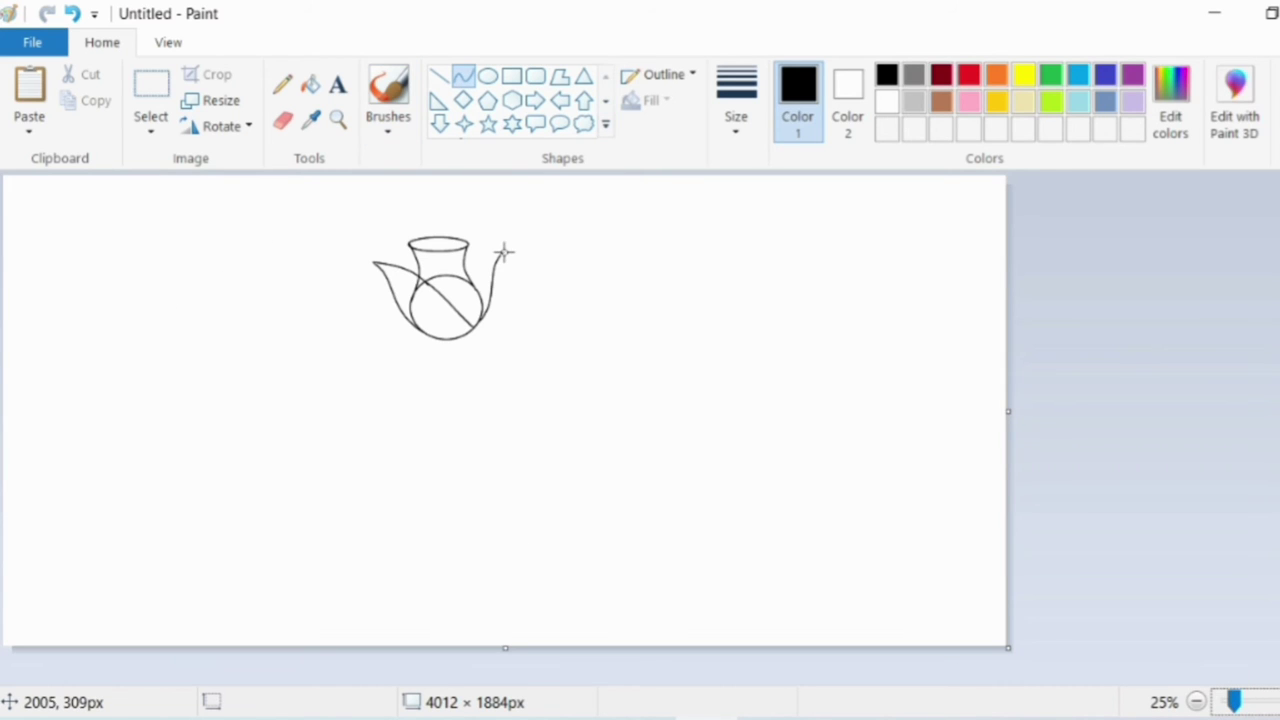
drag(504, 253, 467, 264)
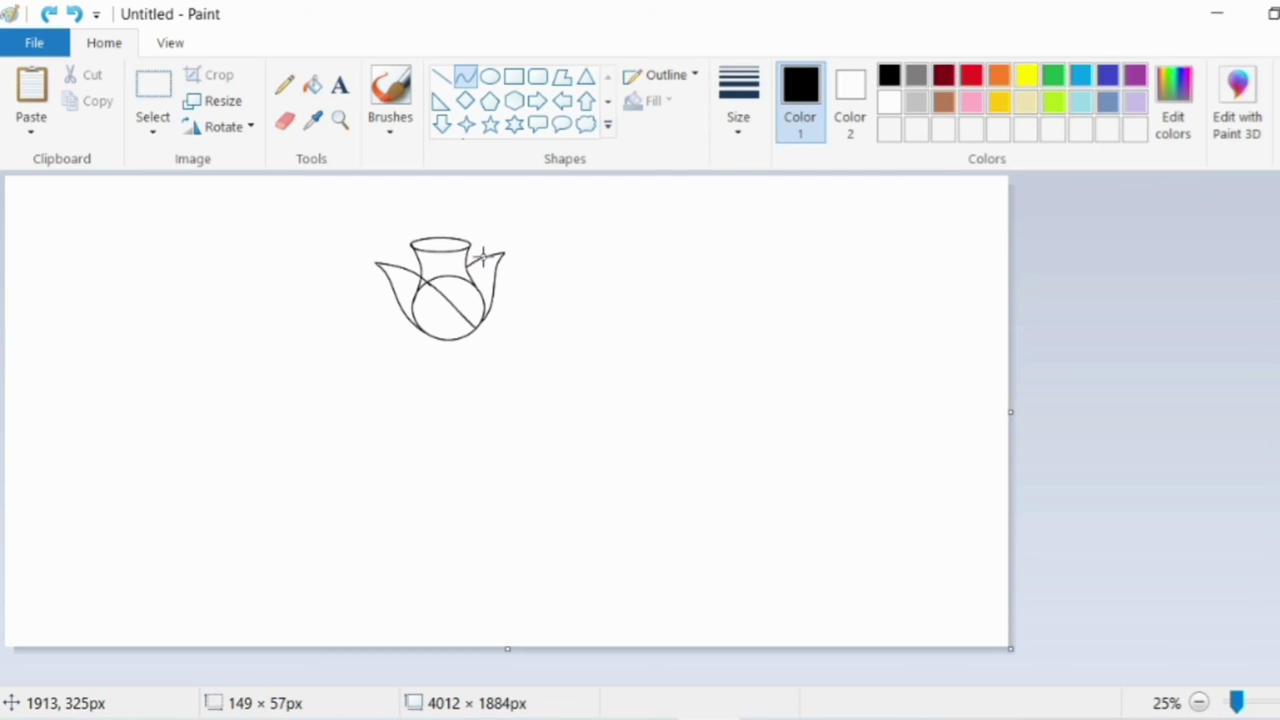
click(483, 257)
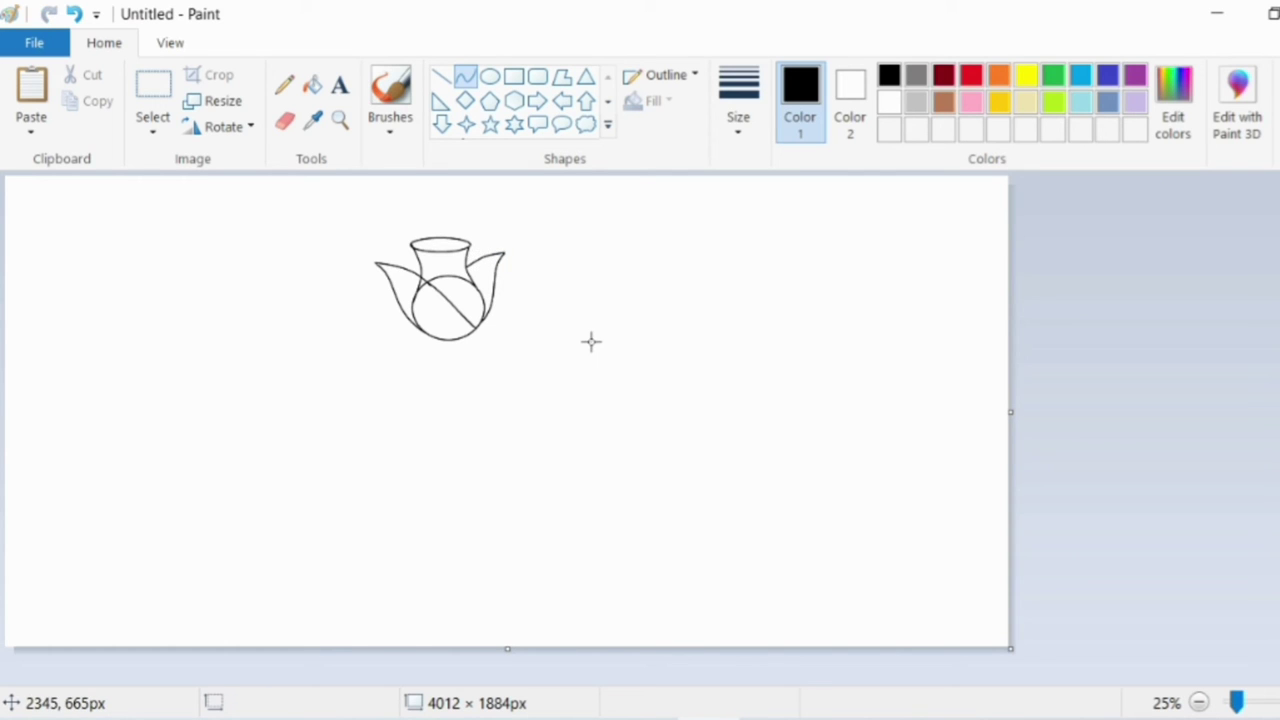
Draw a small curved petal tip between the left petal's upper edge and the left side of the neck.
click(340, 119)
click(517, 278)
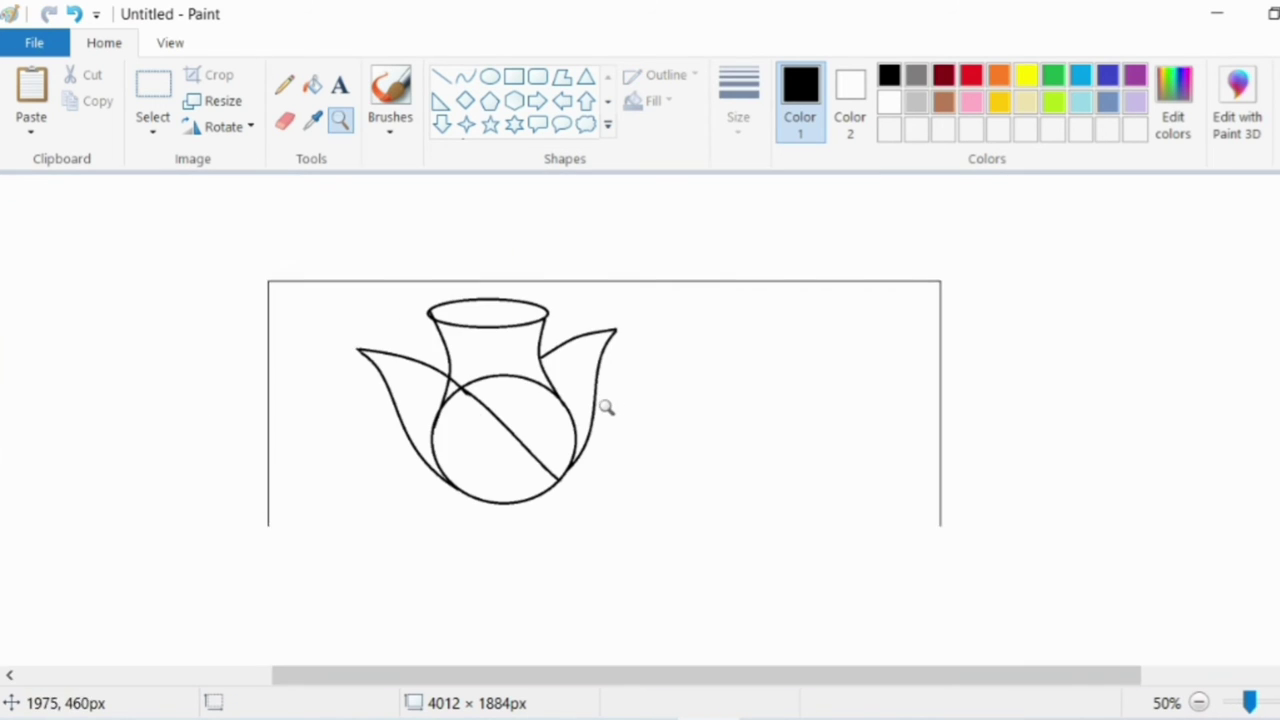
click(606, 407)
click(1250, 703)
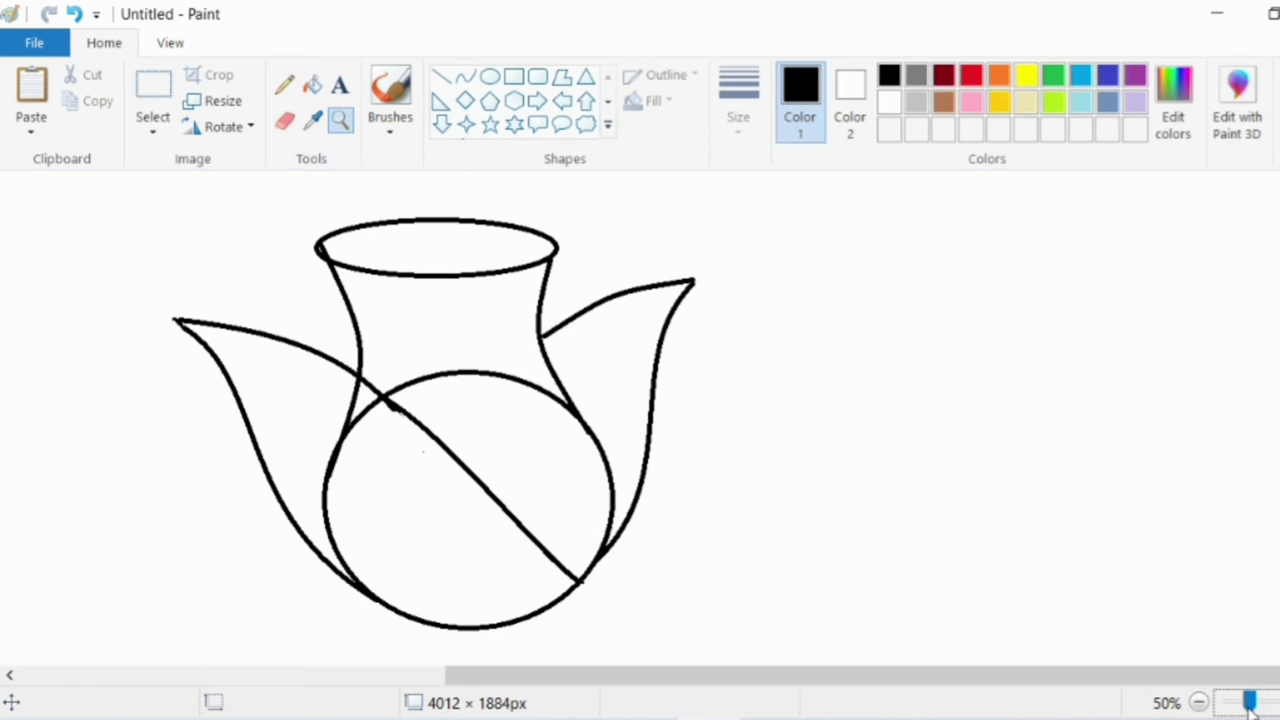
drag(1250, 703, 1238, 703)
click(465, 77)
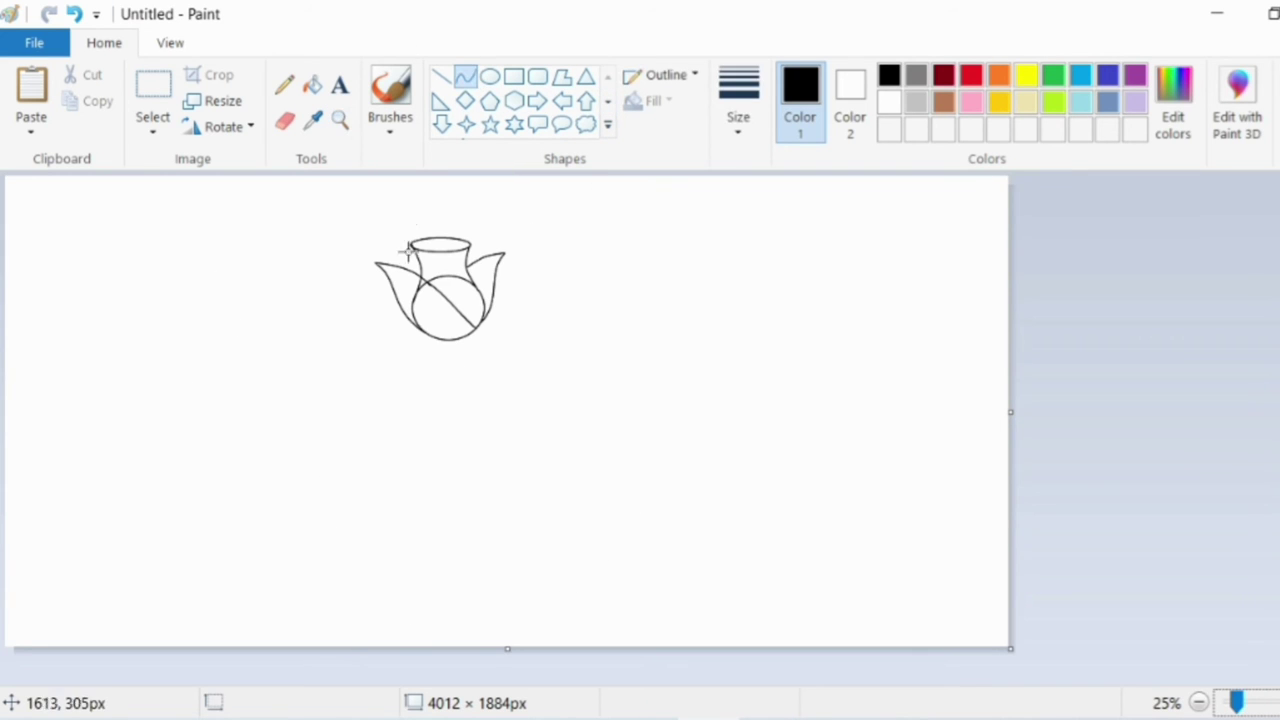
drag(416, 273, 410, 262)
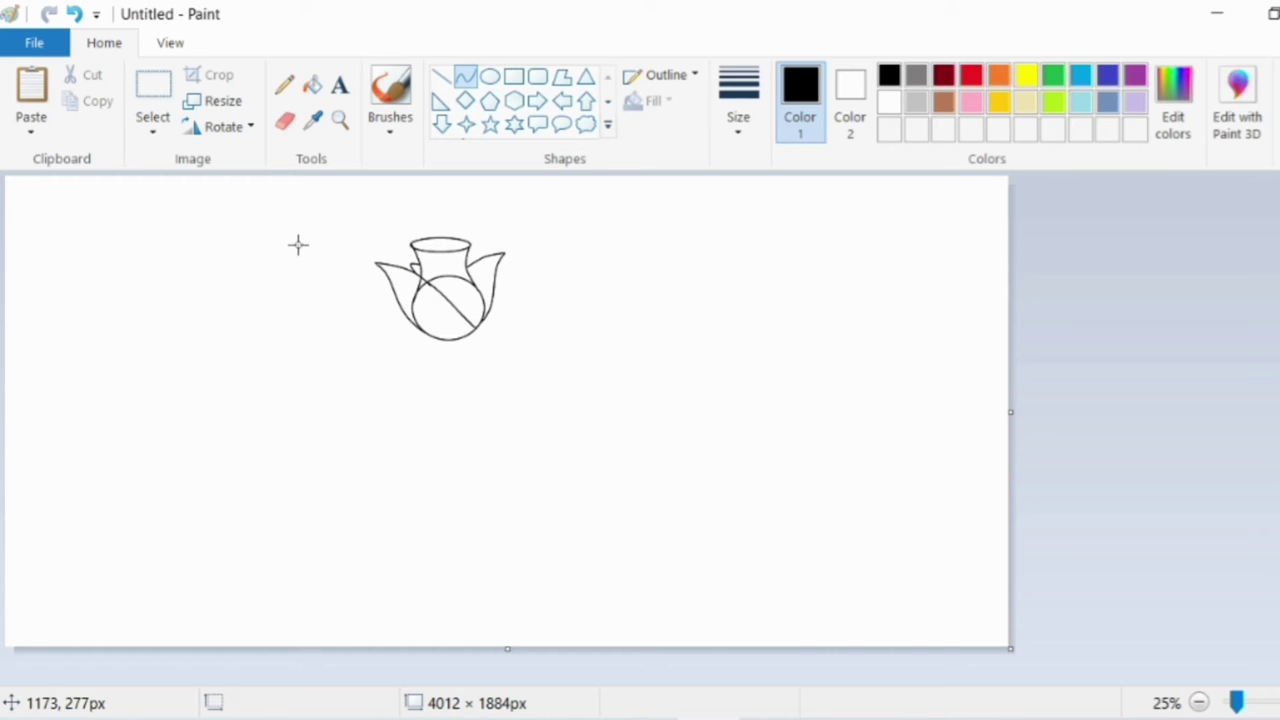
Erase the circle's left arc and the part of the neck line that overlap the left petal.
click(340, 118)
click(549, 302)
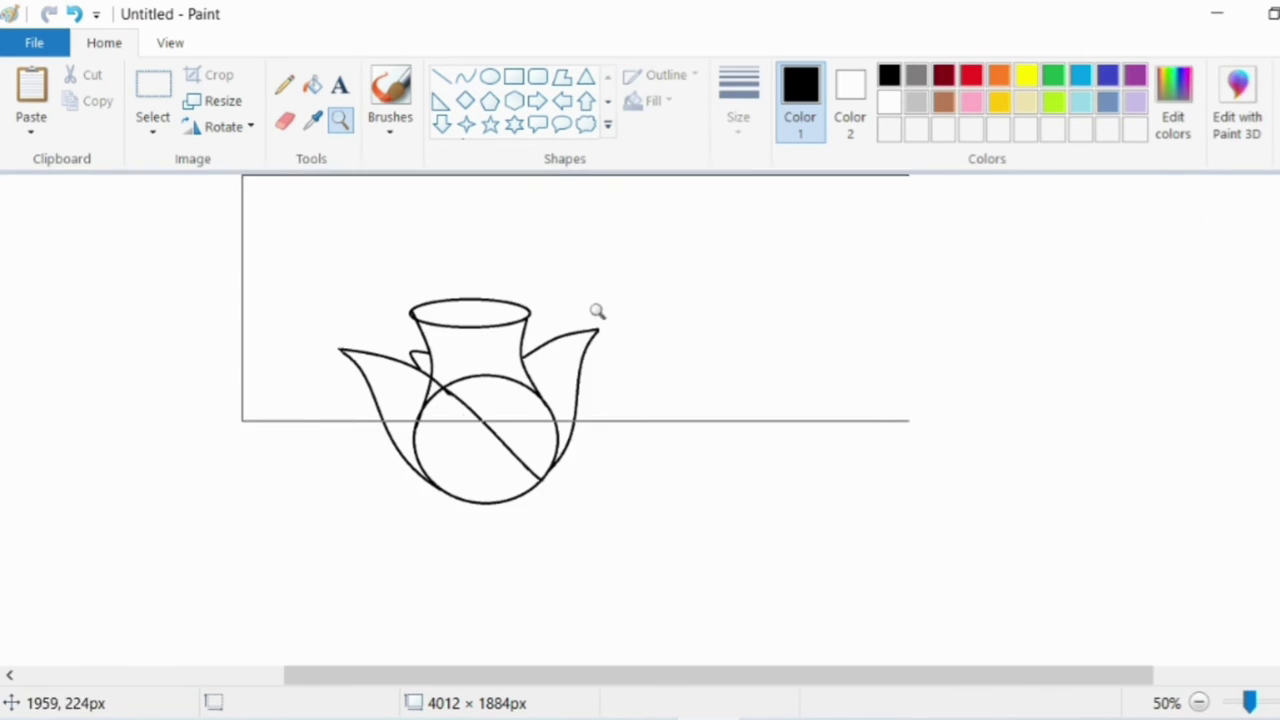
click(575, 300)
click(285, 120)
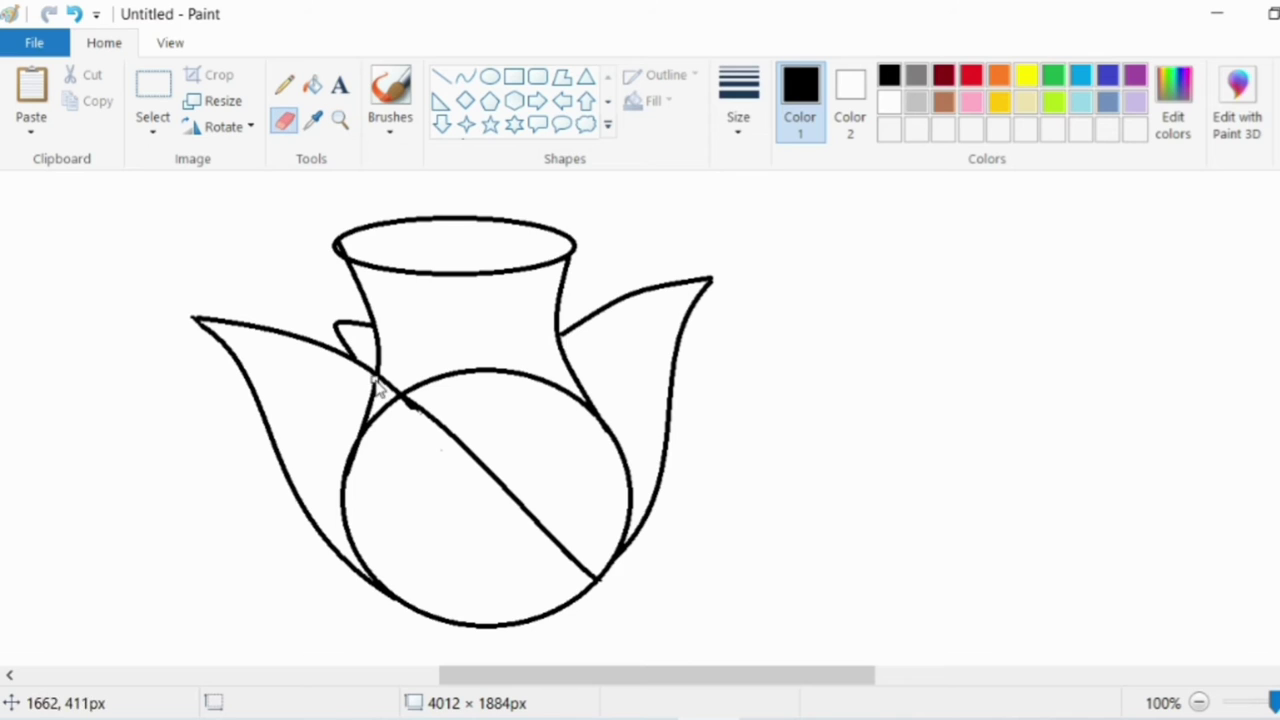
mouse_move(375, 390)
mouse_down()
mouse_move(358, 427)
mouse_move(379, 426)
mouse_move(347, 474)
mouse_move(346, 509)
mouse_move(394, 582)
mouse_move(368, 560)
mouse_move(344, 500)
mouse_move(349, 545)
mouse_up()
Change the eraser size and erase the circle's upper arc inside the bottom of the neck.
click(738, 100)
click(789, 340)
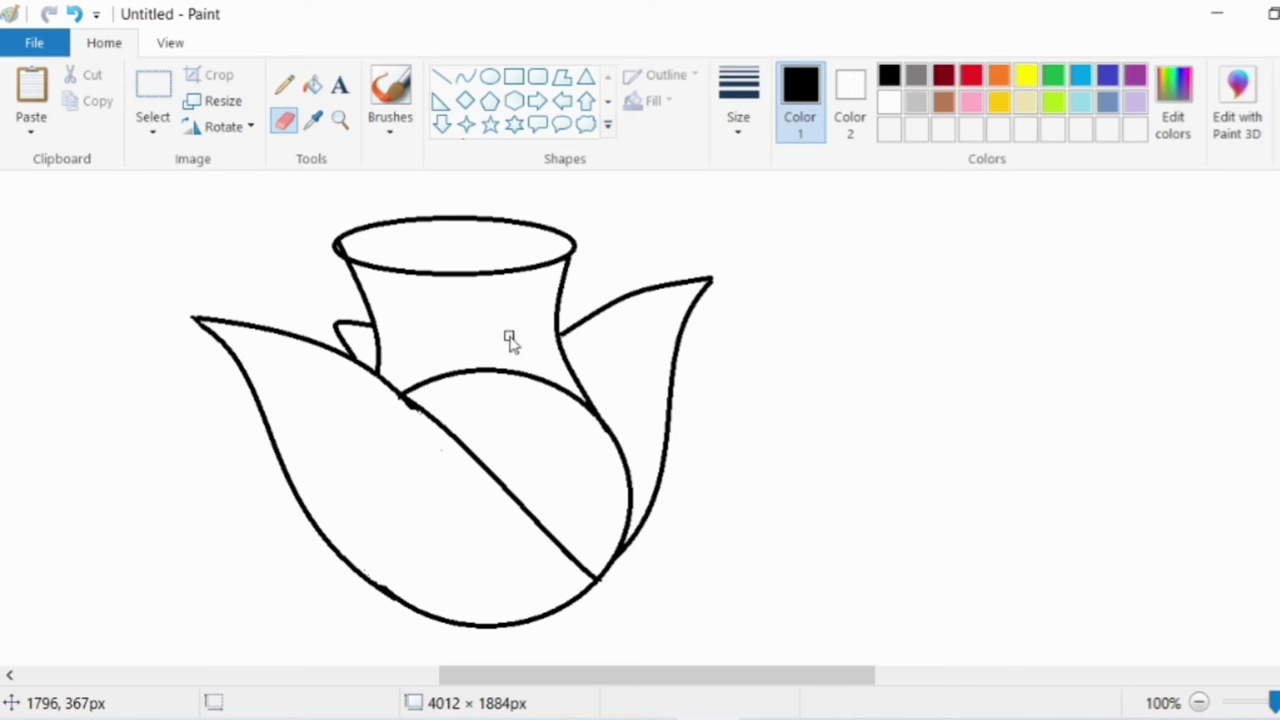
mouse_move(578, 405)
mouse_down()
mouse_move(483, 373)
mouse_move(406, 387)
mouse_move(511, 376)
mouse_move(476, 364)
mouse_move(424, 388)
mouse_move(478, 372)
mouse_up()
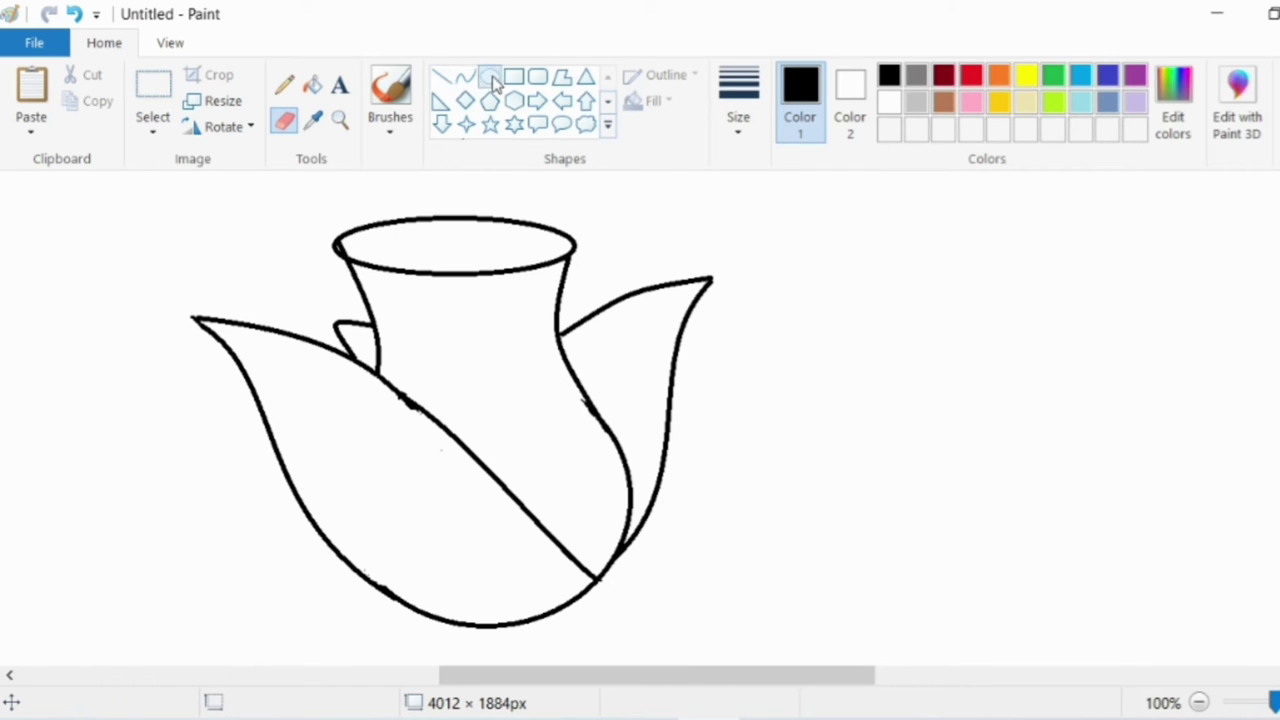
Draw a small solid dot inside the rim with an ellipse about 51 × 26 px around it.
click(489, 77)
drag(417, 239, 462, 254)
click(74, 14)
click(256, 214)
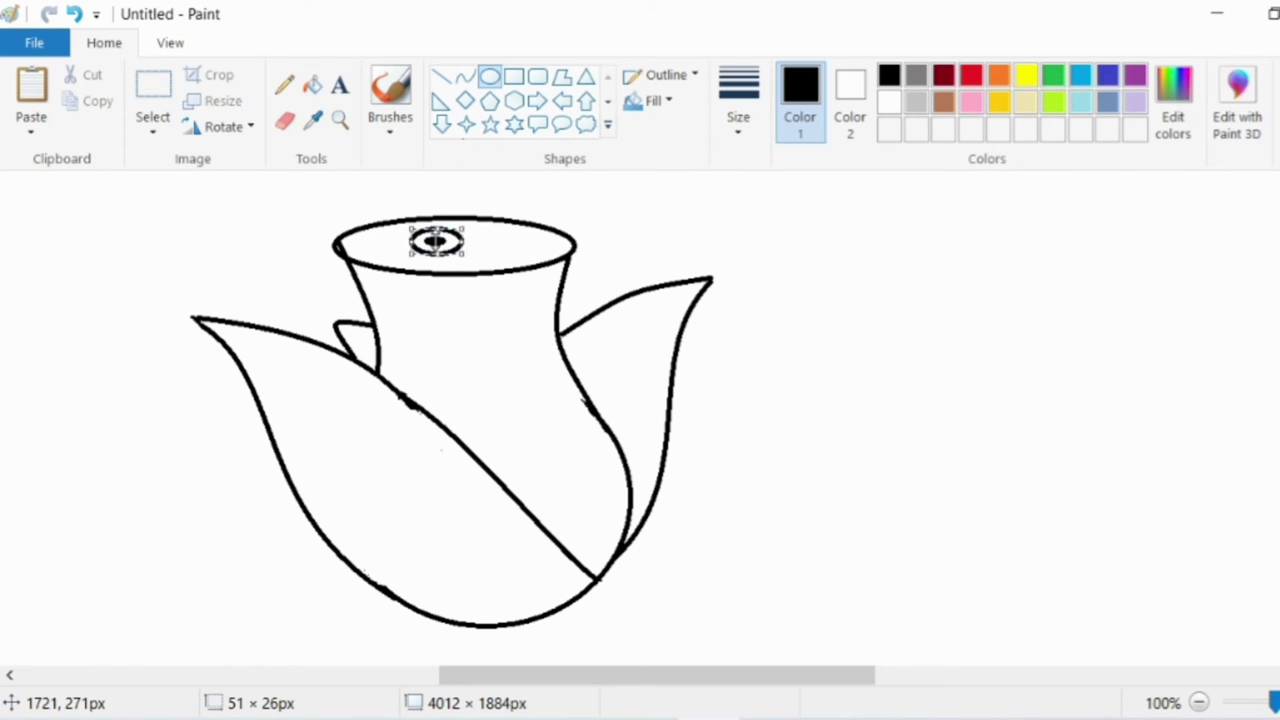
click(231, 220)
Draw two larger nested ellipses around the small one, about 120 px and 187 px wide, stretching the outer one up to the rim.
drag(378, 223, 497, 244)
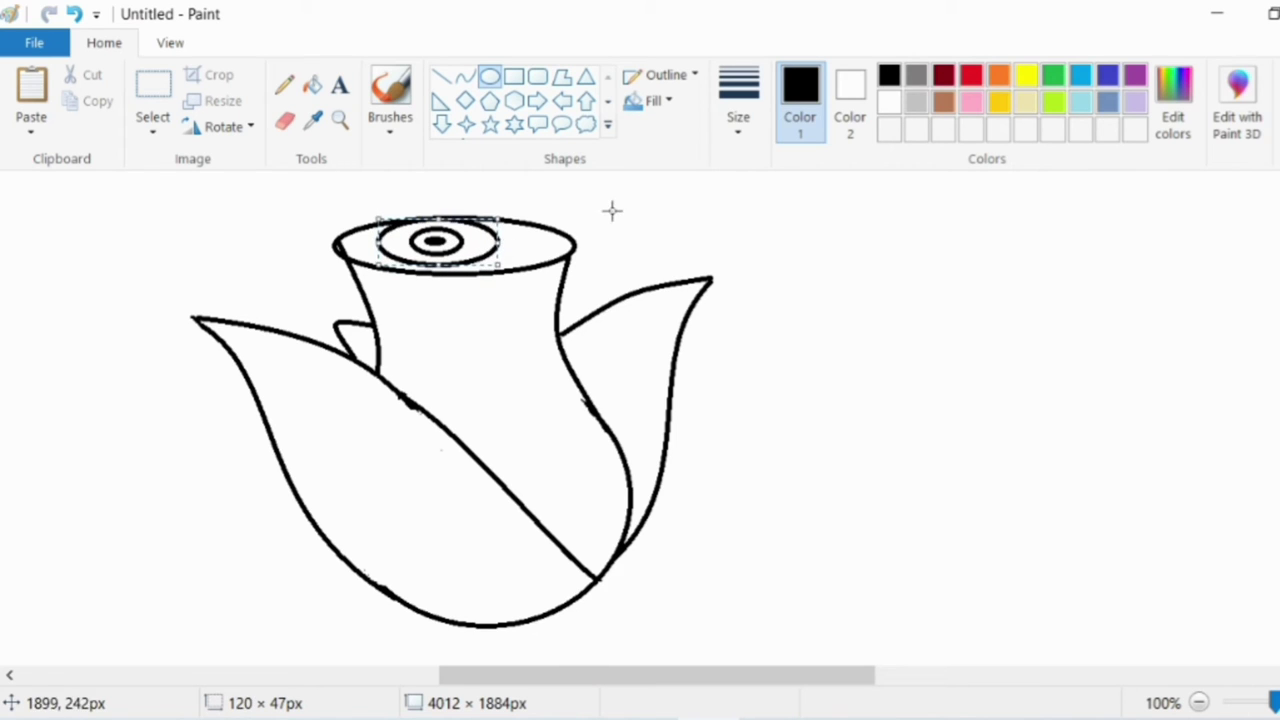
drag(377, 218, 134, 171)
click(74, 14)
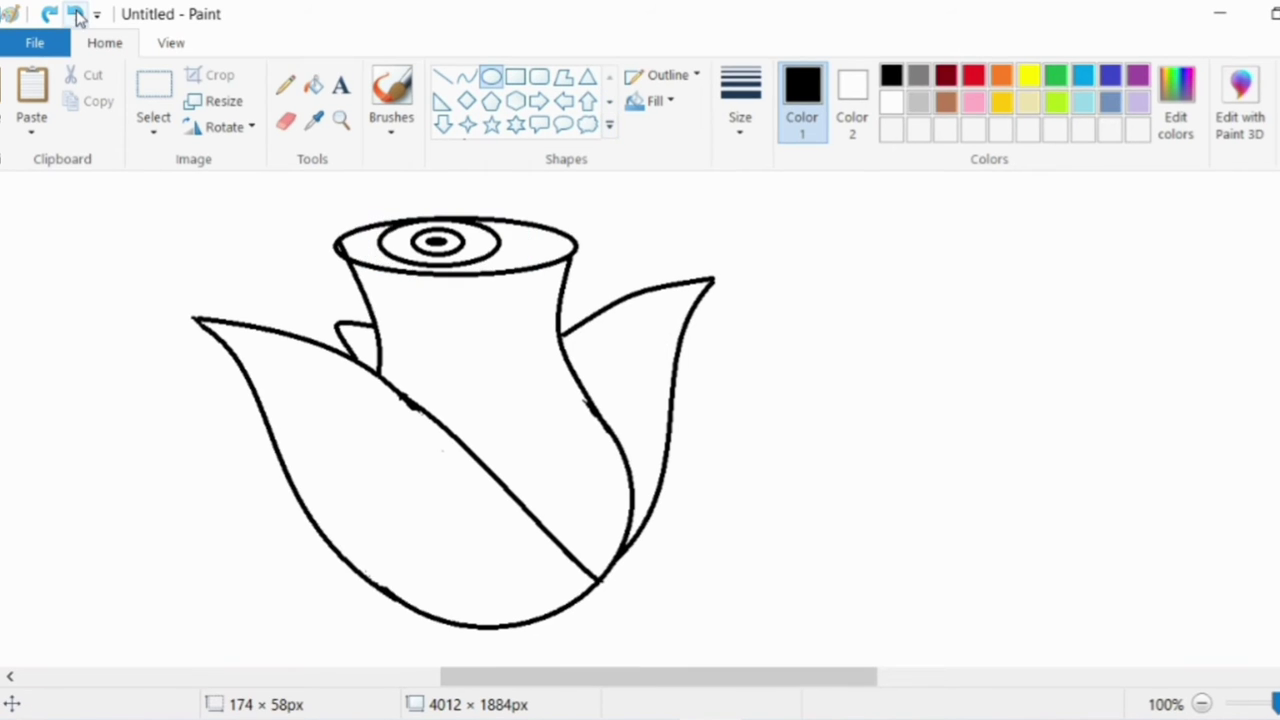
drag(352, 227, 542, 277)
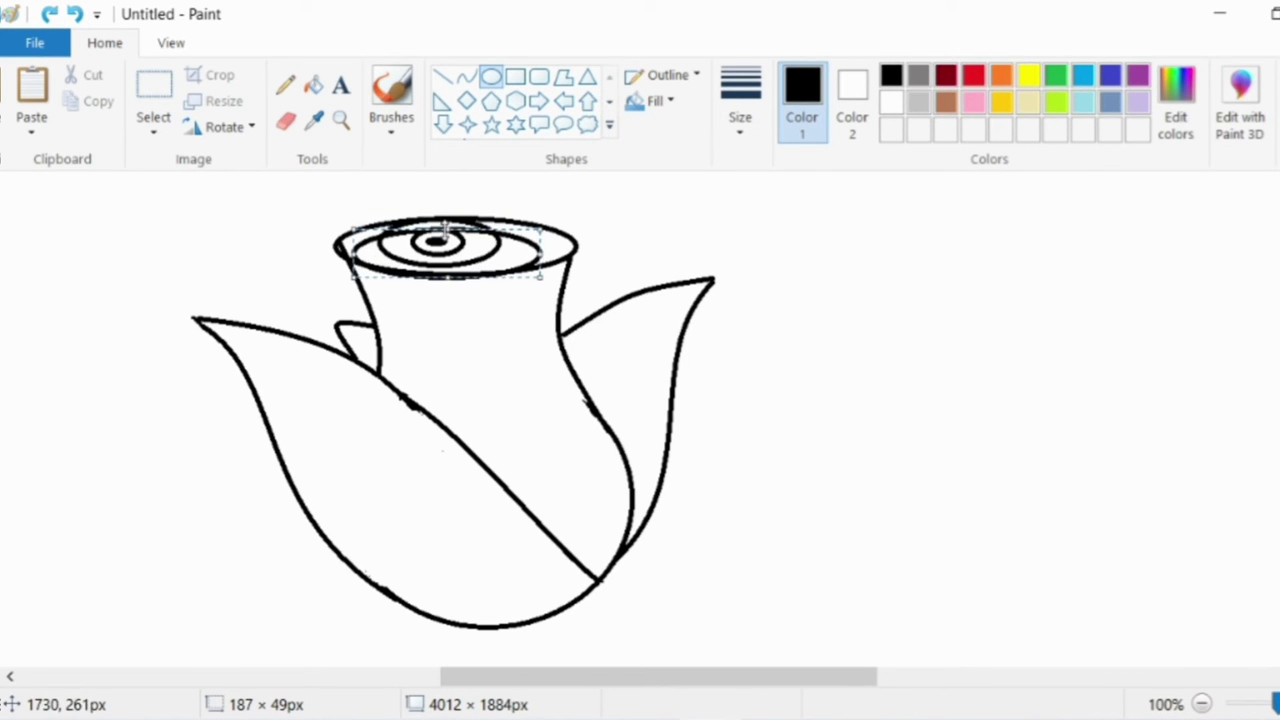
drag(444, 228, 444, 213)
click(729, 246)
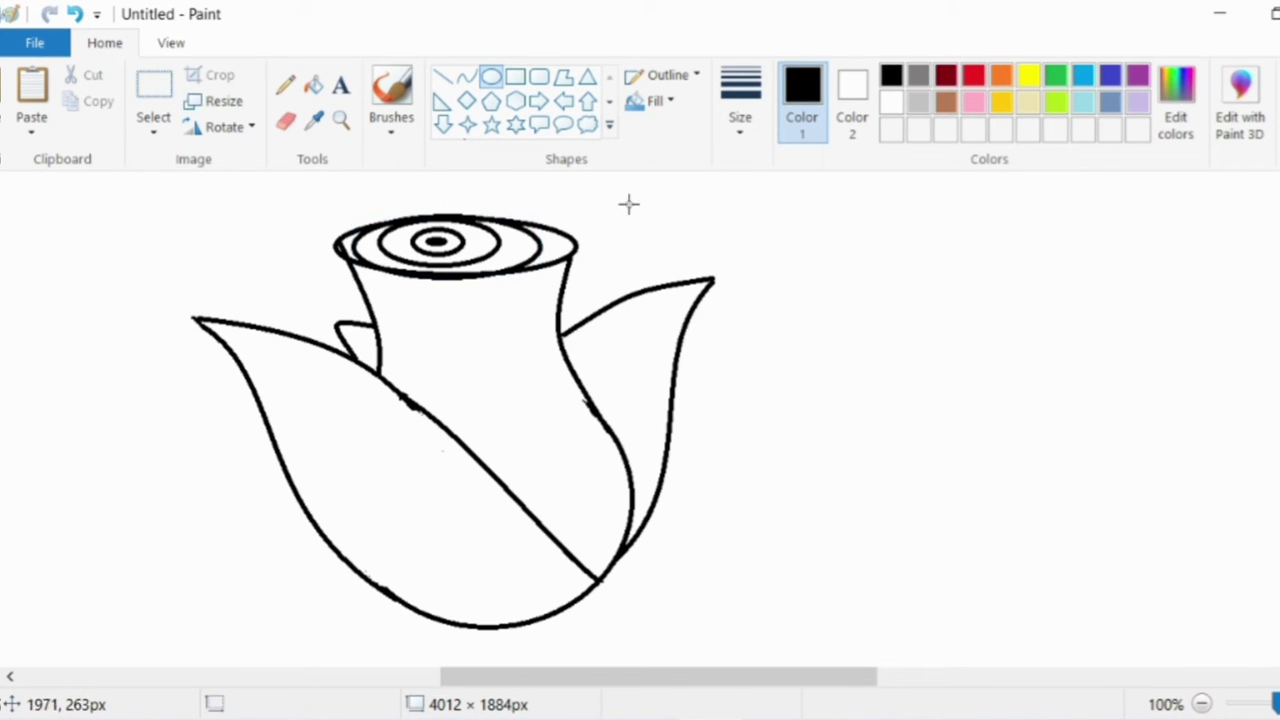
Add curved petal lines between the nested ellipses inside the rim, including one about 50 × 48 px on the right side.
click(287, 122)
click(443, 77)
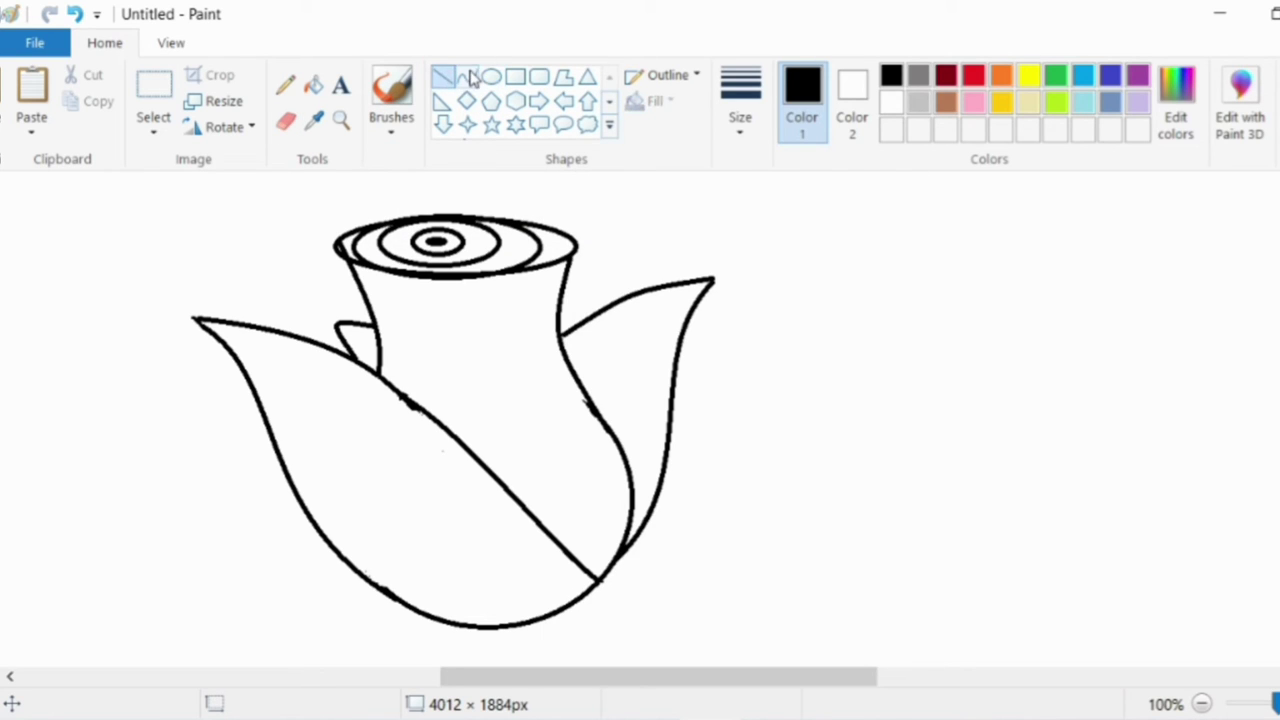
click(467, 77)
mouse_move(456, 228)
mouse_down()
mouse_move(406, 220)
mouse_move(436, 218)
mouse_move(428, 226)
mouse_up()
drag(508, 267, 468, 216)
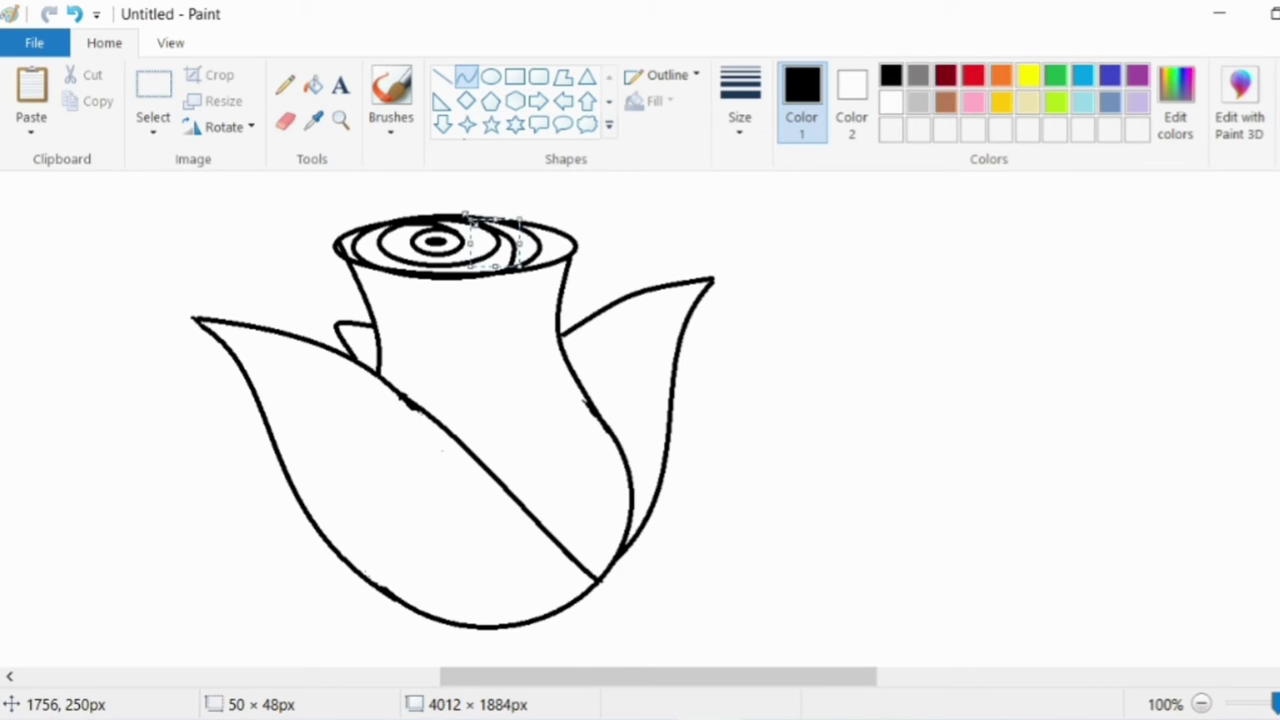
click(628, 237)
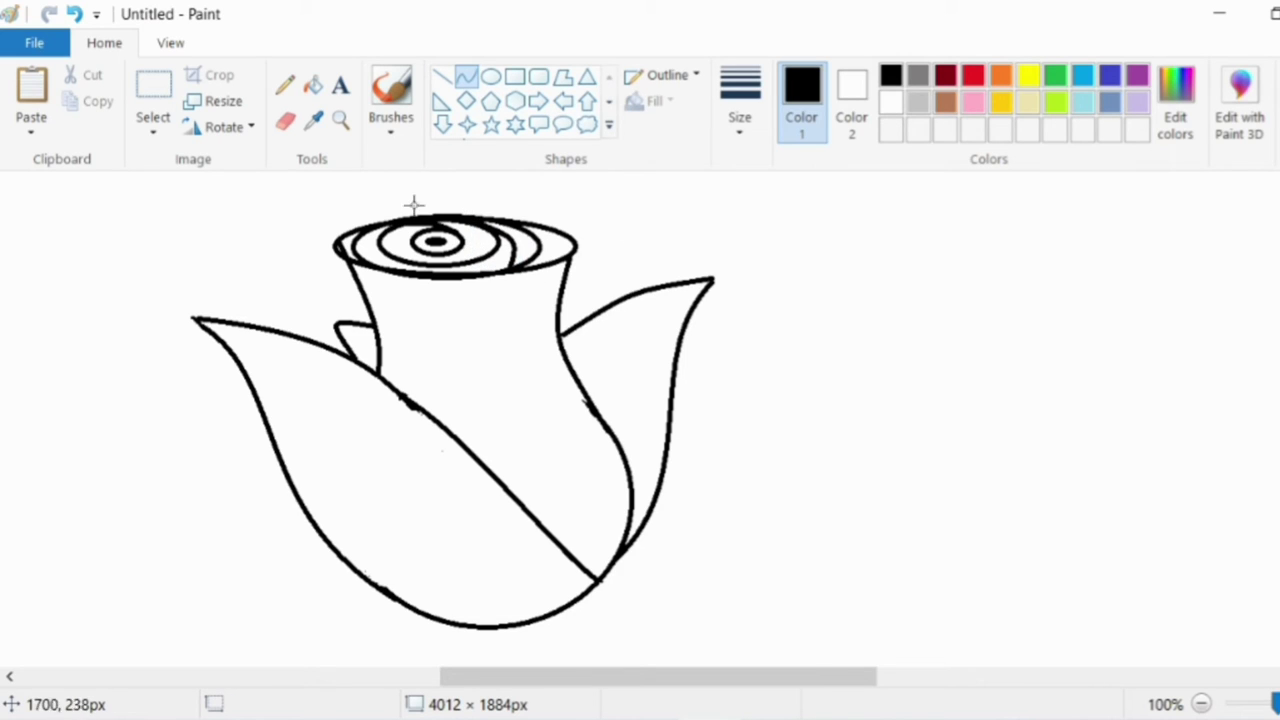
Erase the neck line's overlap inside the left end of the rim with a smaller eraser, and retouch the joint with the brush.
click(342, 124)
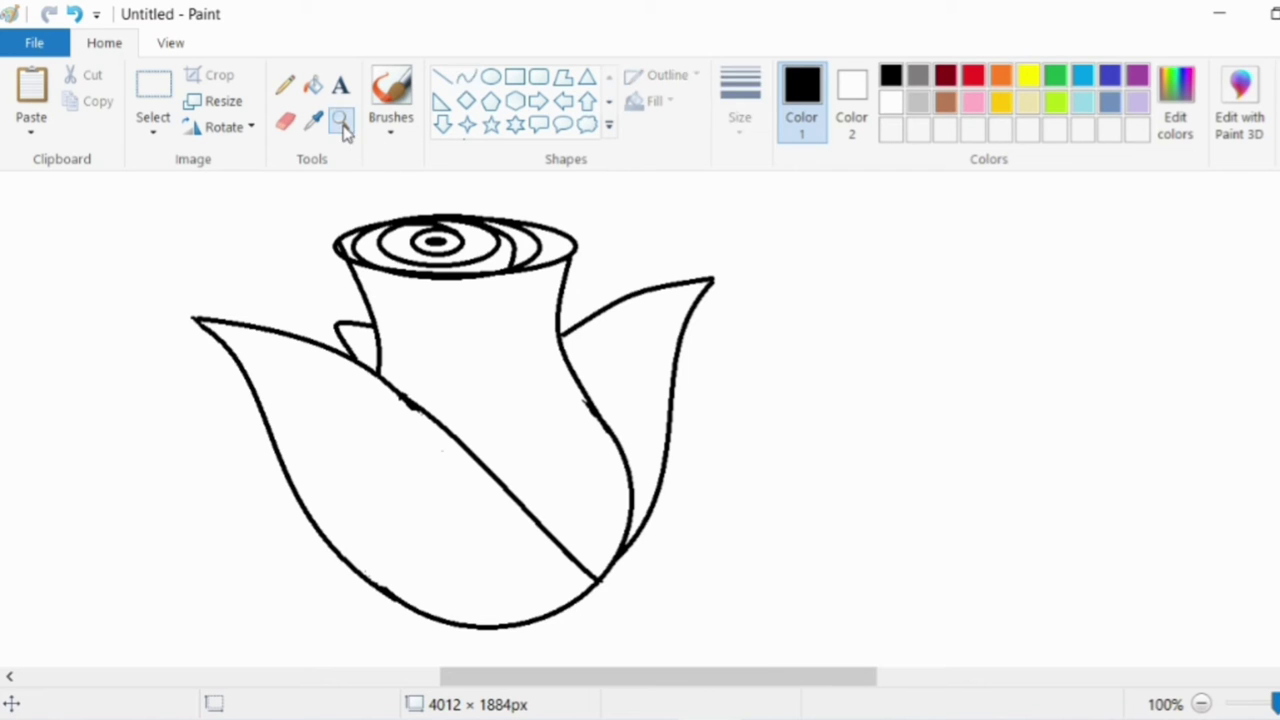
click(360, 244)
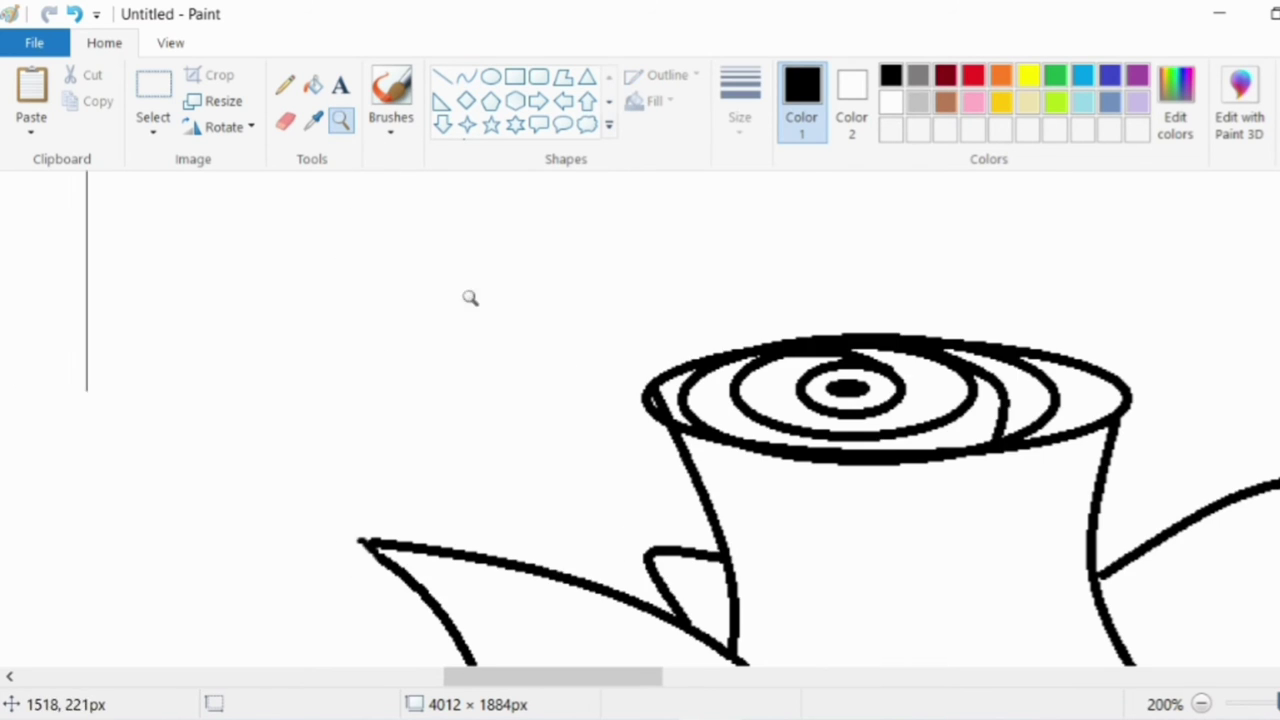
click(817, 386)
click(286, 120)
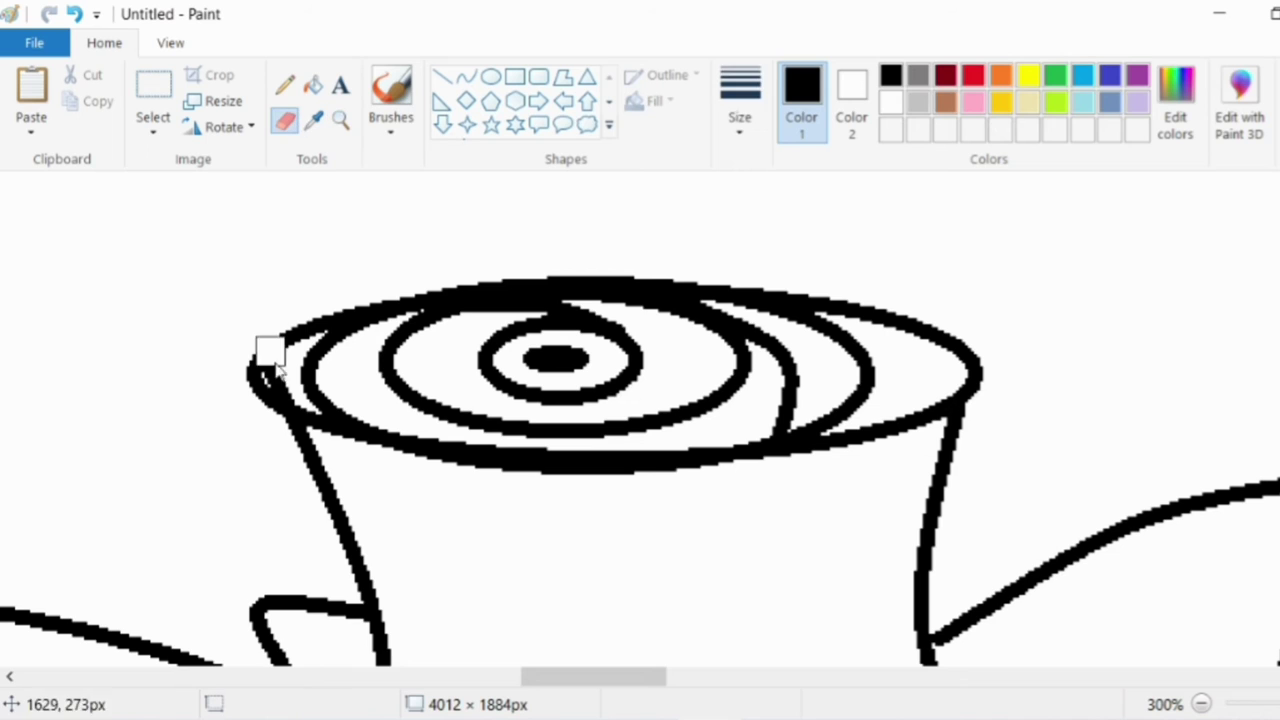
click(756, 110)
click(766, 218)
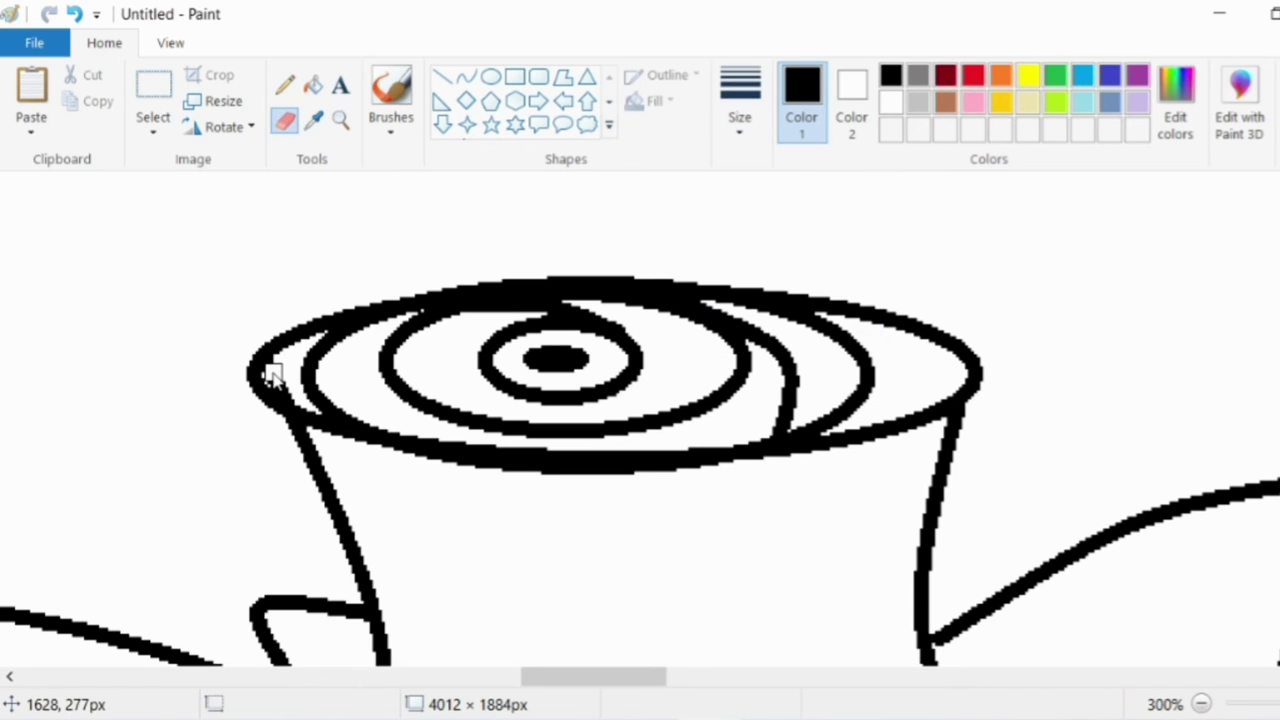
click(393, 86)
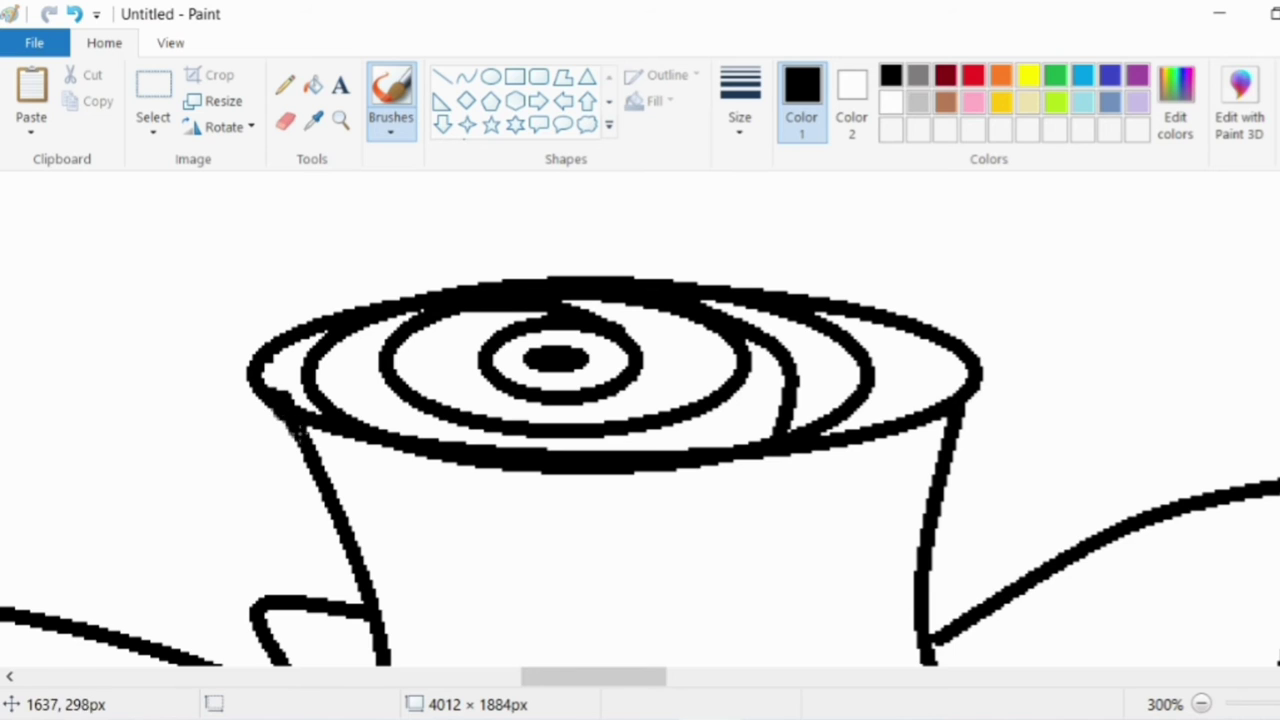
Draw a curve down the left part of the neck, from the rim to the edge of the left petal.
ctrl+scroll(622, 457, down, 4)
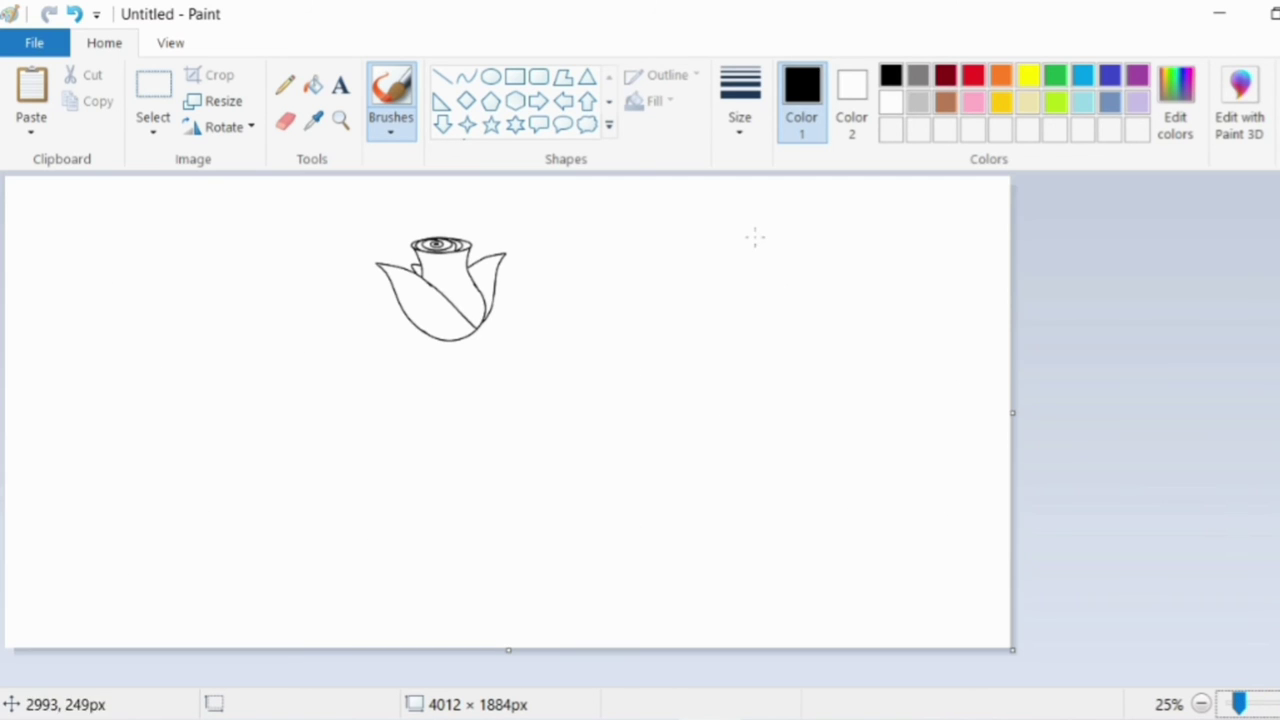
click(466, 77)
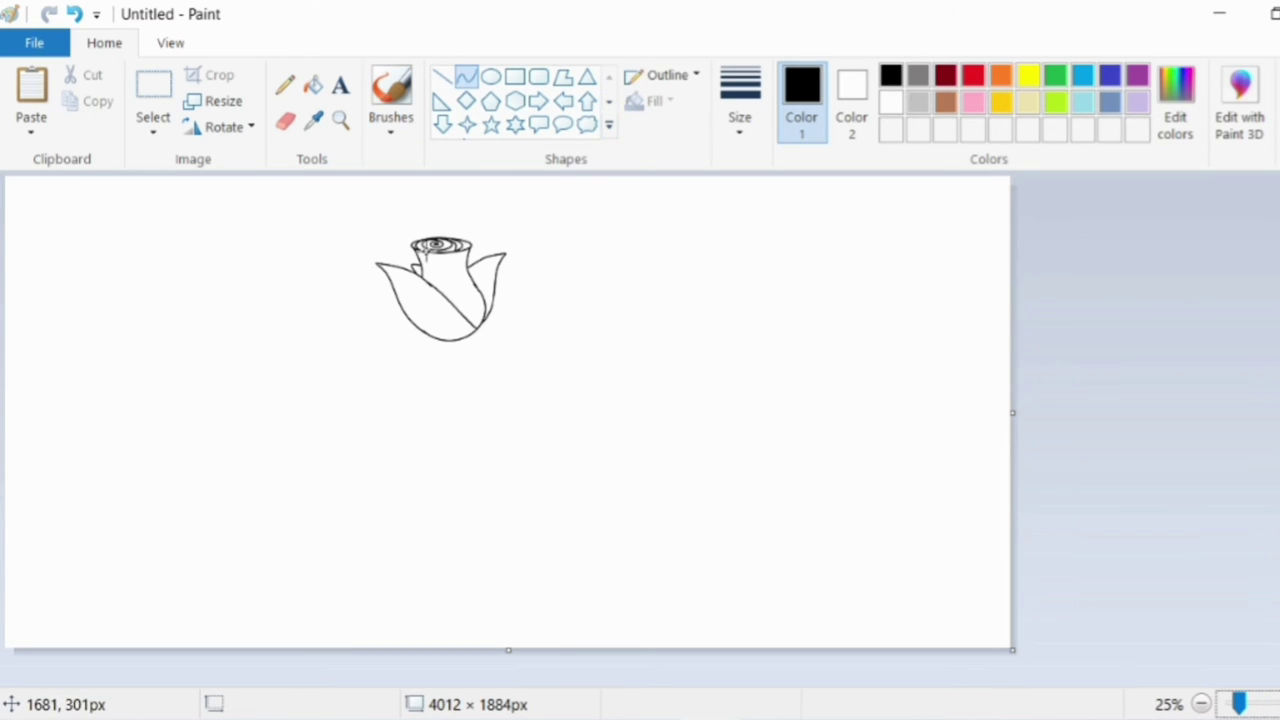
drag(425, 254, 430, 284)
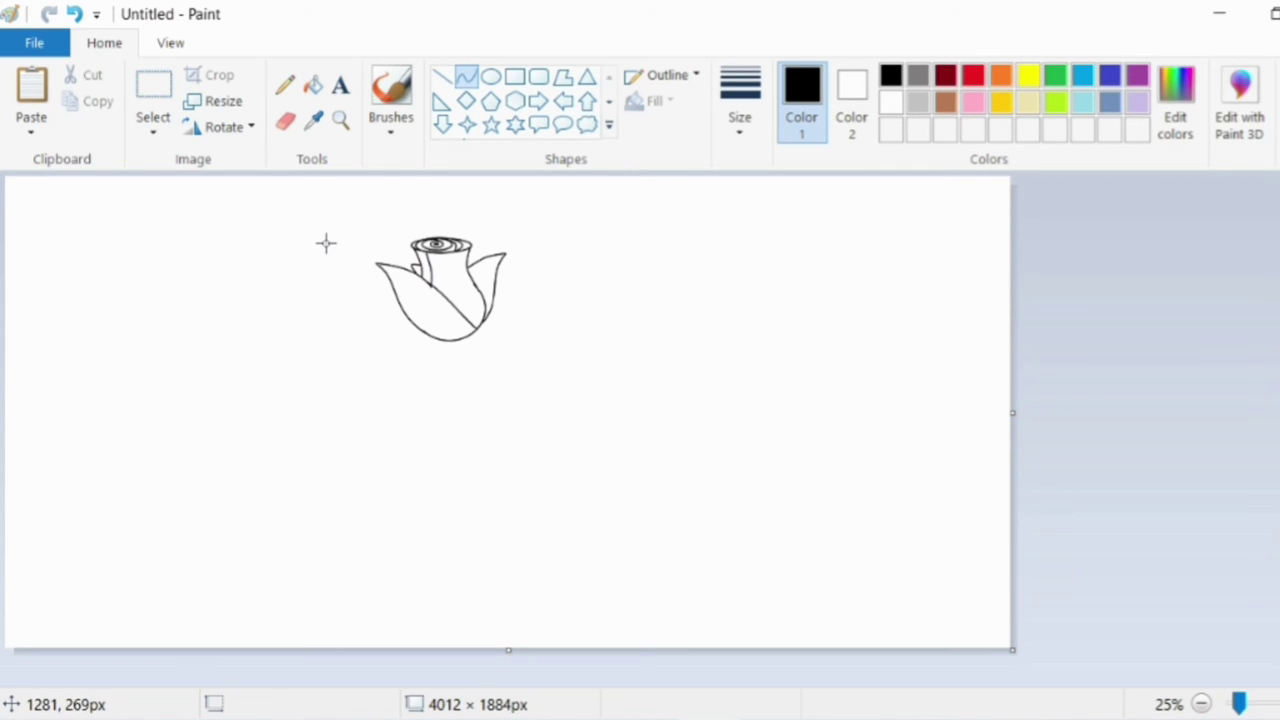
Erase the overshooting end of the new neck curve and the rim's lower-left segment, using a smaller eraser for the rim.
click(340, 120)
click(528, 254)
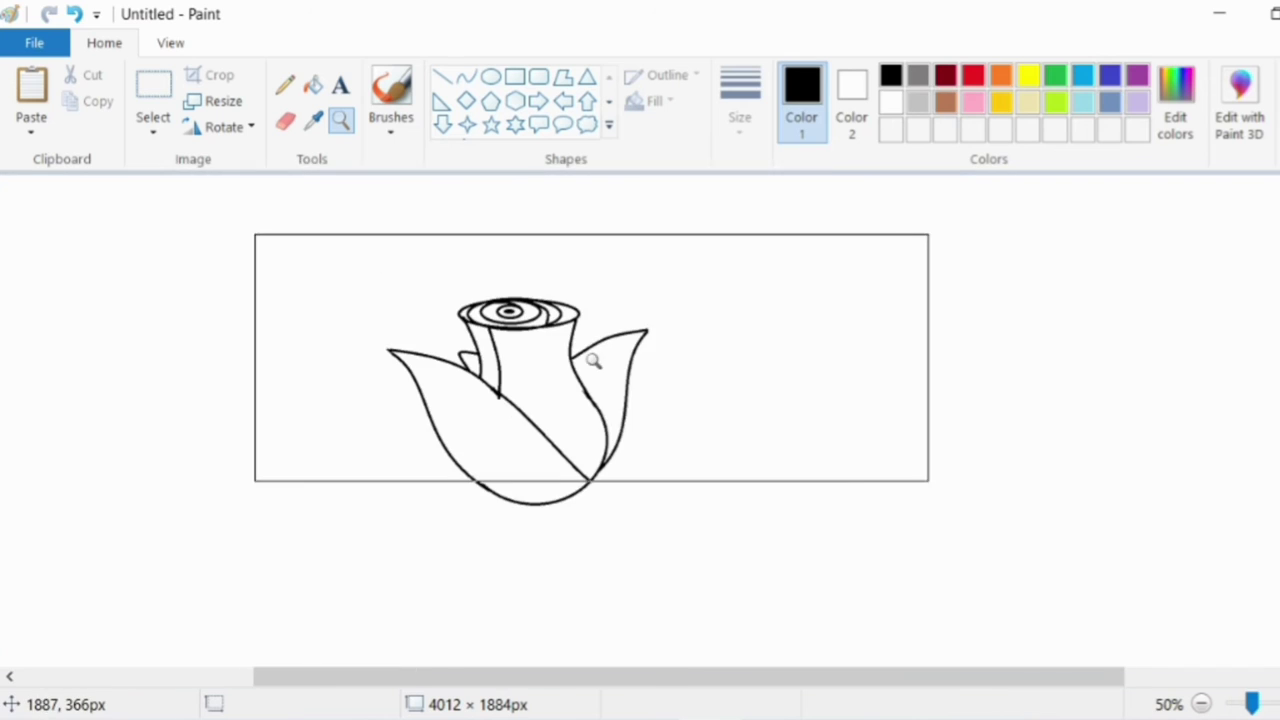
click(597, 360)
click(600, 491)
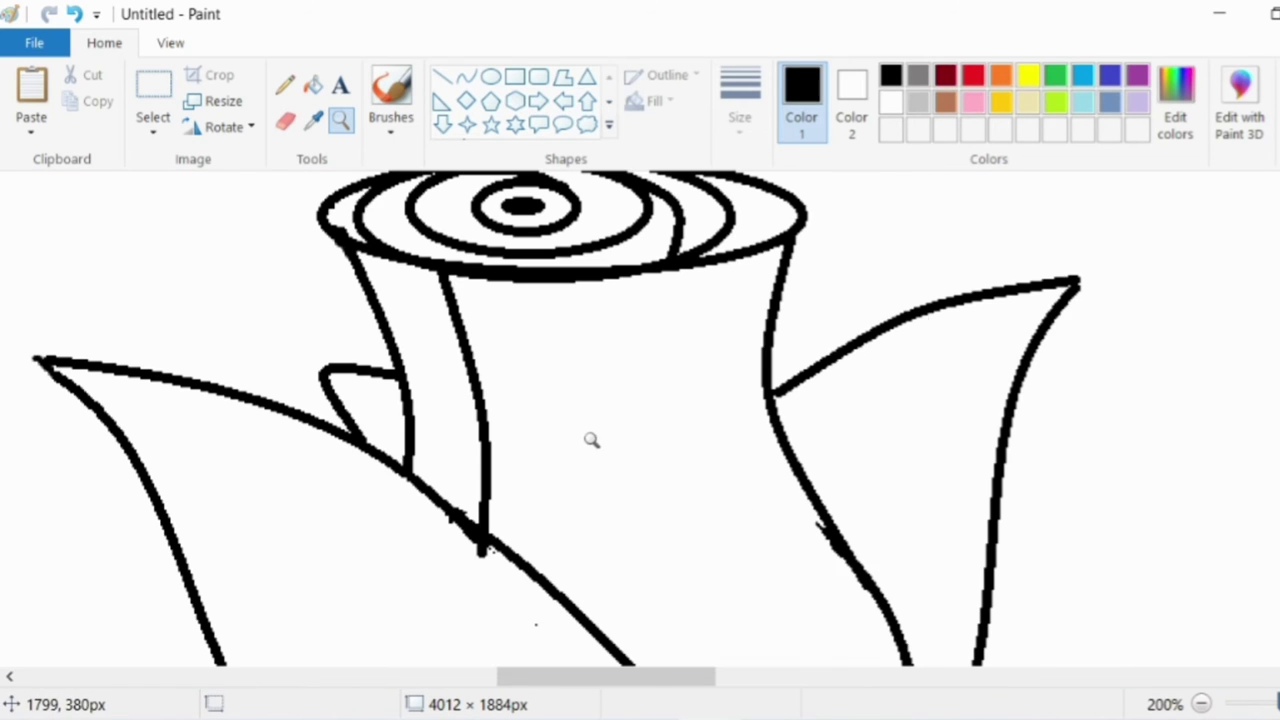
click(285, 121)
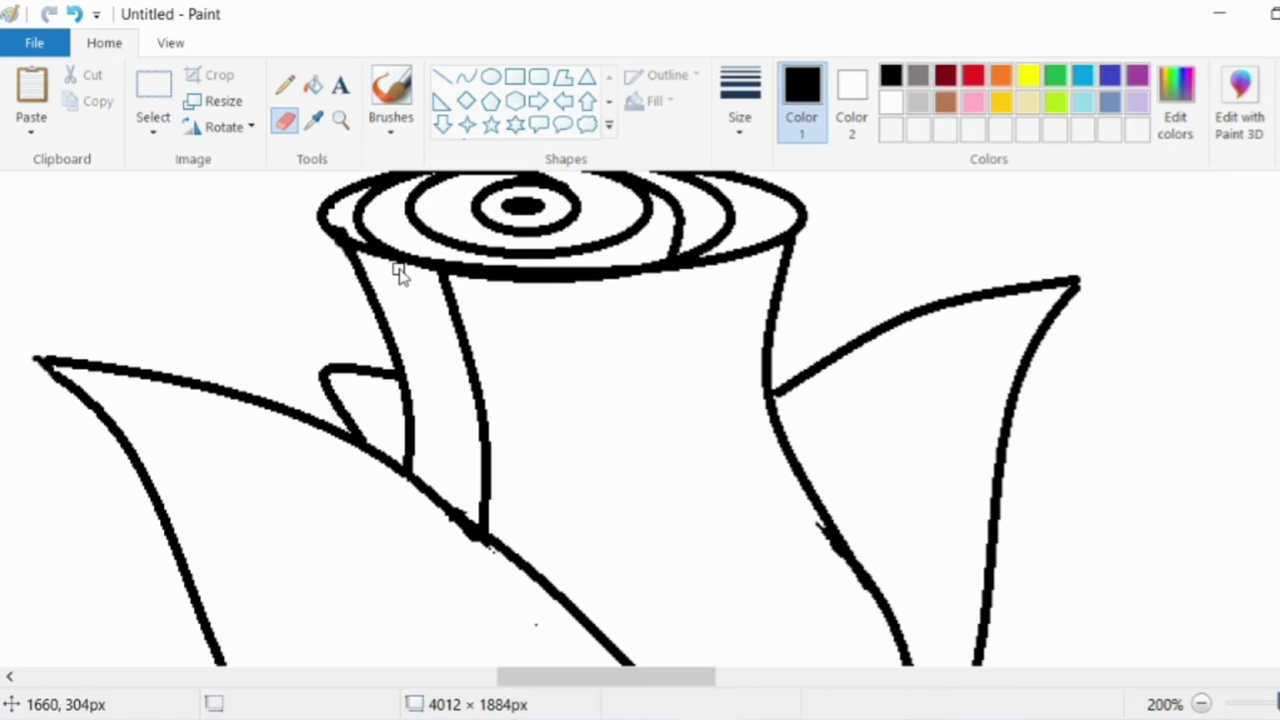
click(740, 110)
click(749, 191)
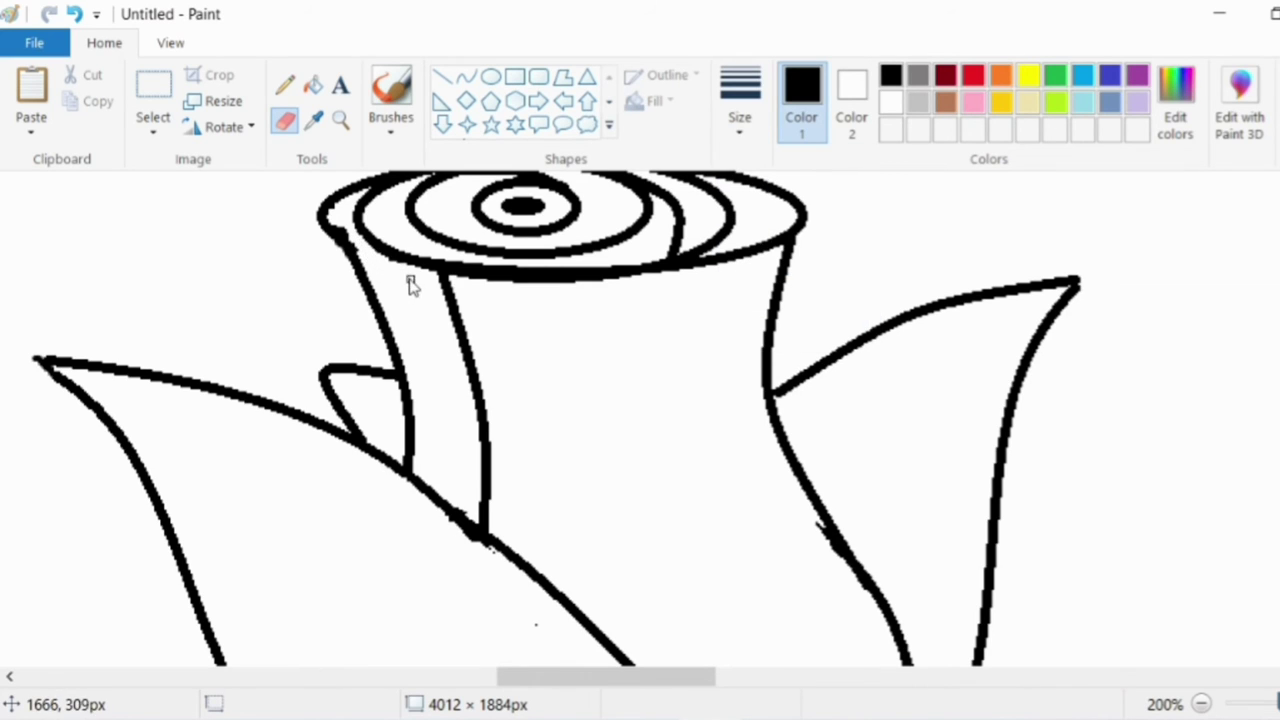
Draw a bent curve about 38 × 40 px joining the rim's lower-left edge to the inner neck line.
click(466, 77)
mouse_move(384, 252)
mouse_down()
mouse_move(447, 326)
mouse_move(431, 284)
mouse_up()
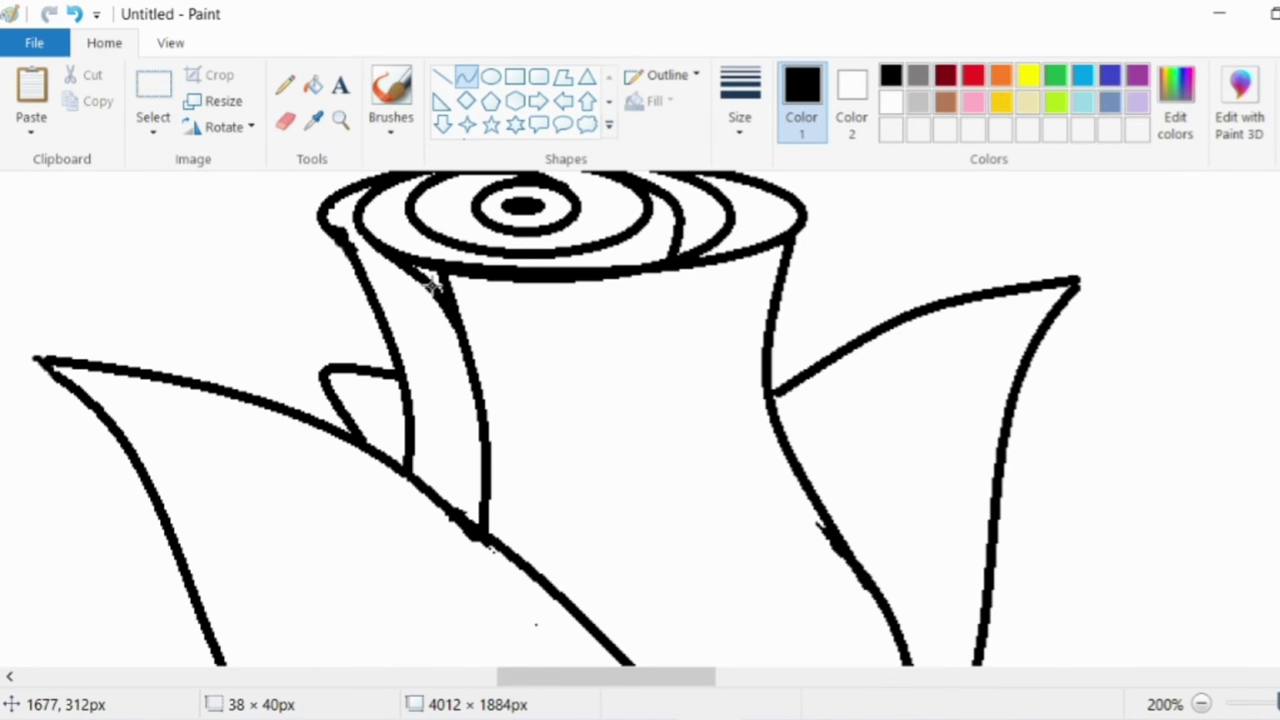
click(431, 284)
Erase the leftover line end below the rim and smooth the joint of the inner neck line with the brush.
click(290, 128)
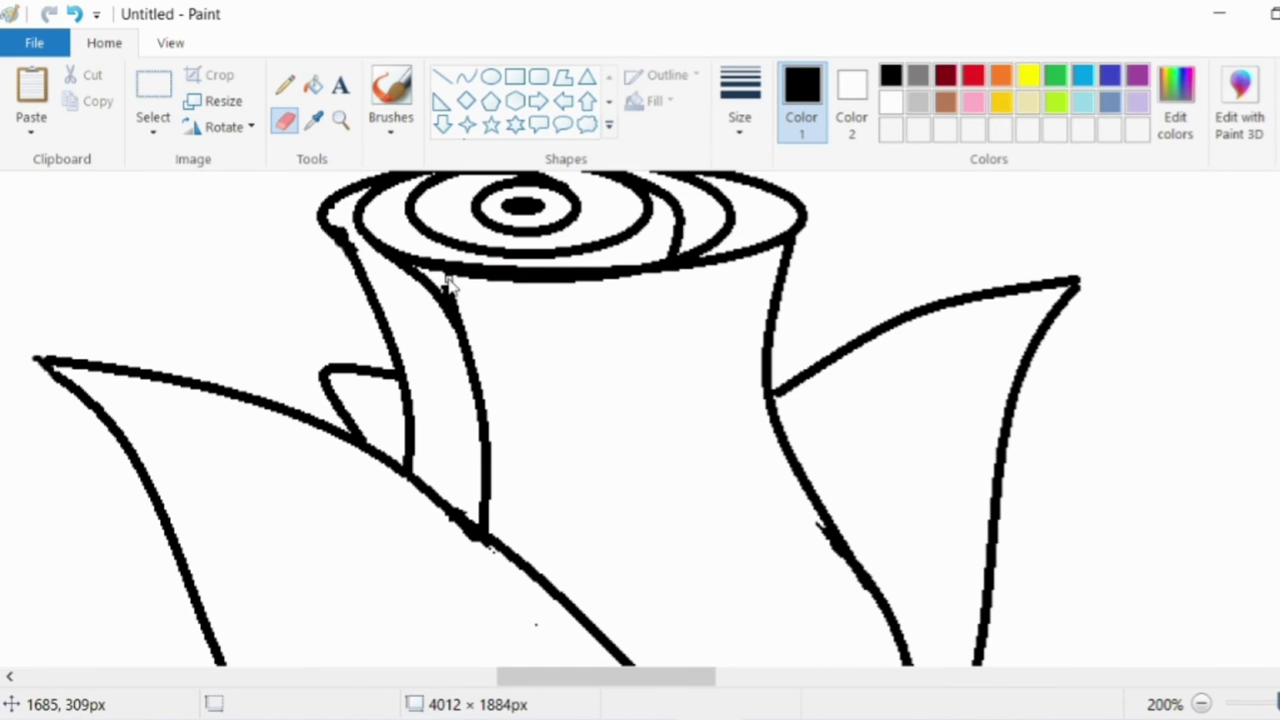
drag(452, 292, 442, 289)
click(385, 80)
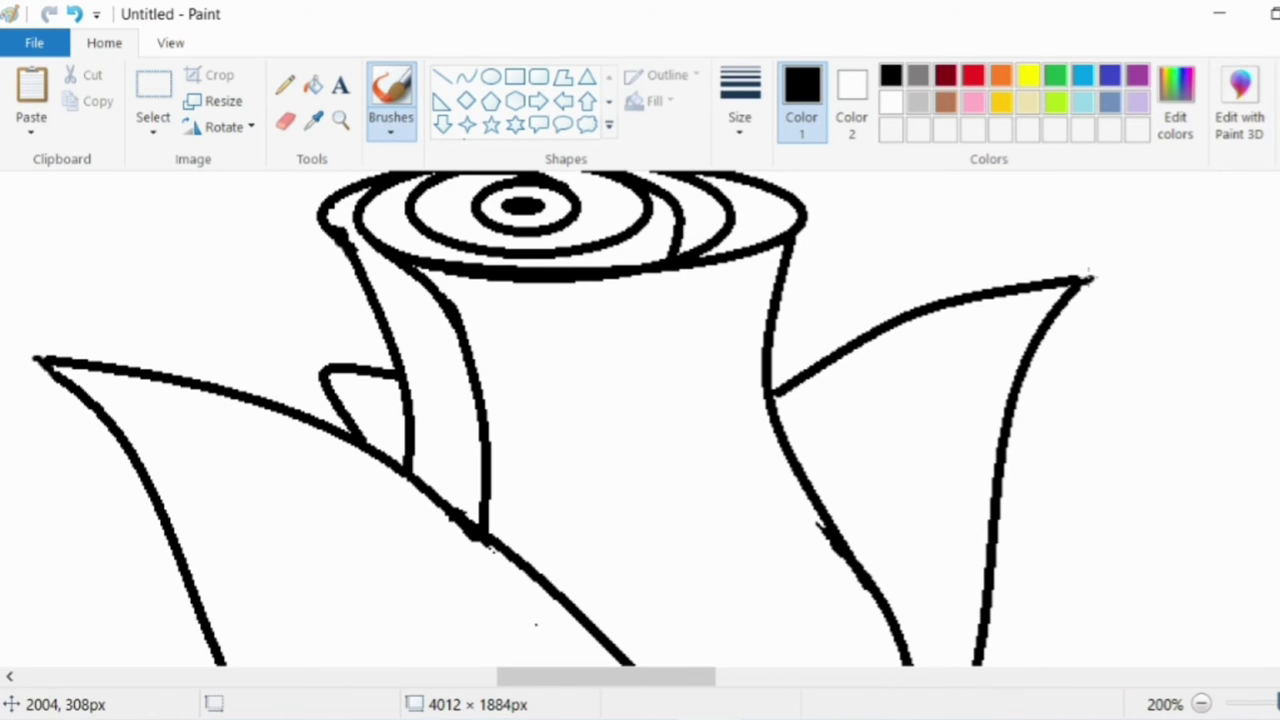
Draw short curved fold lines on the left petal and the bud's lower right, plus a line down the right part of the neck.
scroll(1220, 640, down, 3)
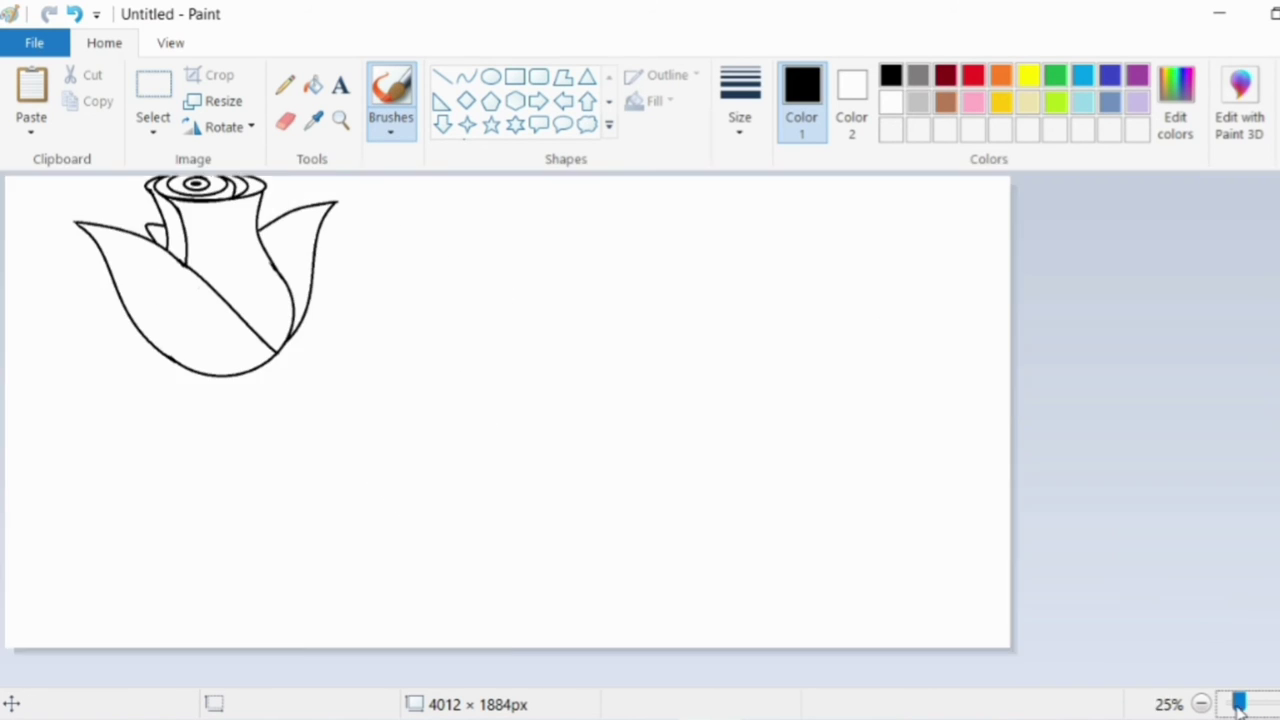
click(466, 77)
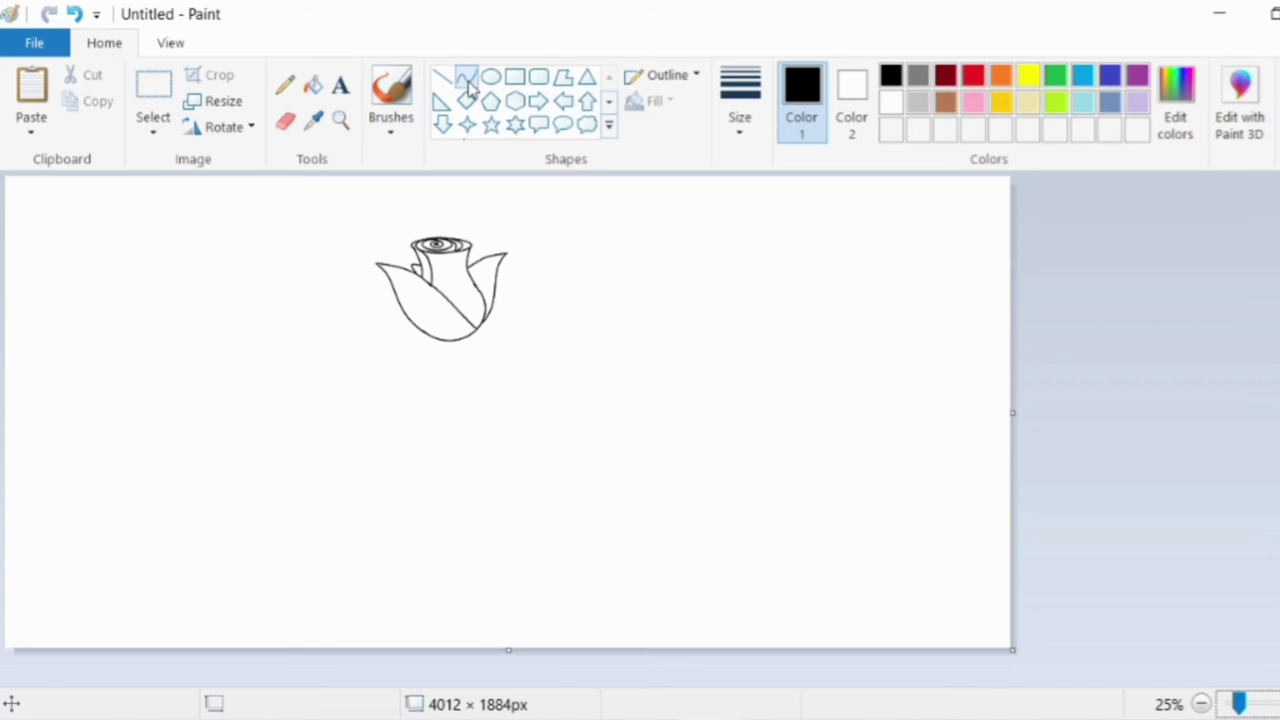
drag(423, 309, 477, 306)
click(438, 322)
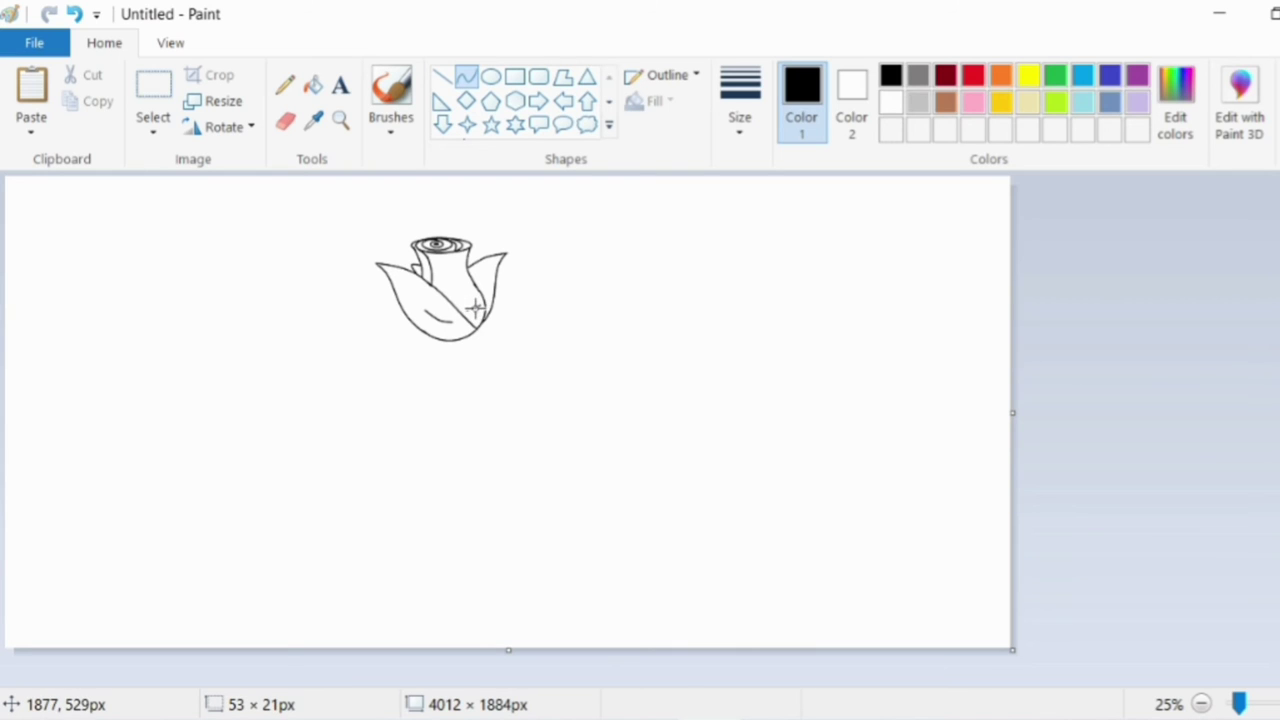
click(475, 309)
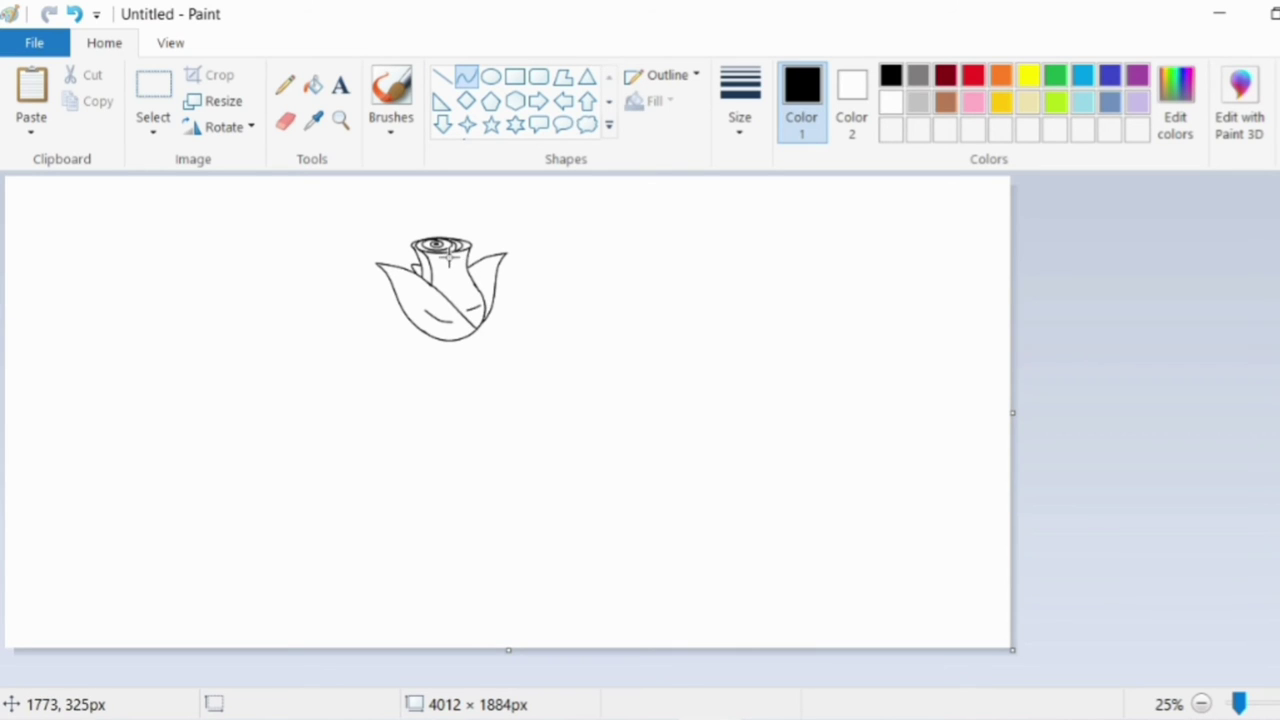
mouse_move(450, 258)
mouse_down()
mouse_move(458, 289)
mouse_move(460, 268)
mouse_up()
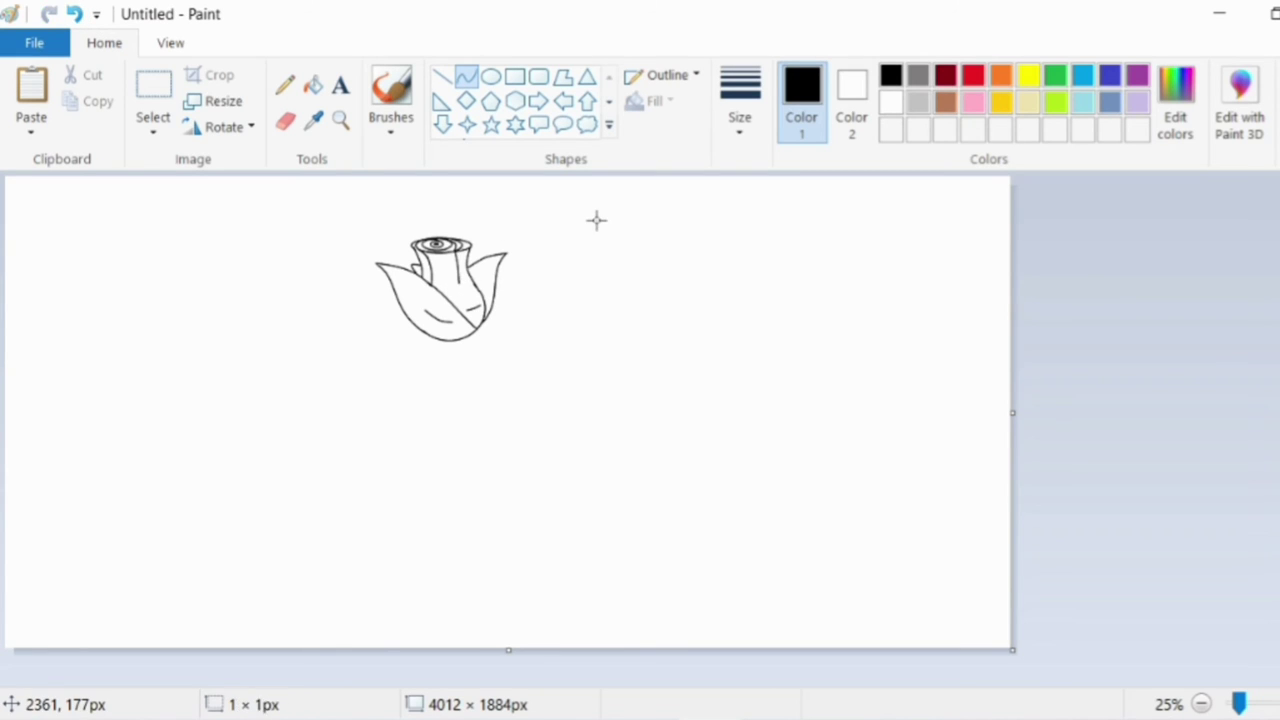
Draw a short curve about 89 × 33 px beside the neck, along the upper edge of the right petal.
click(340, 119)
click(563, 259)
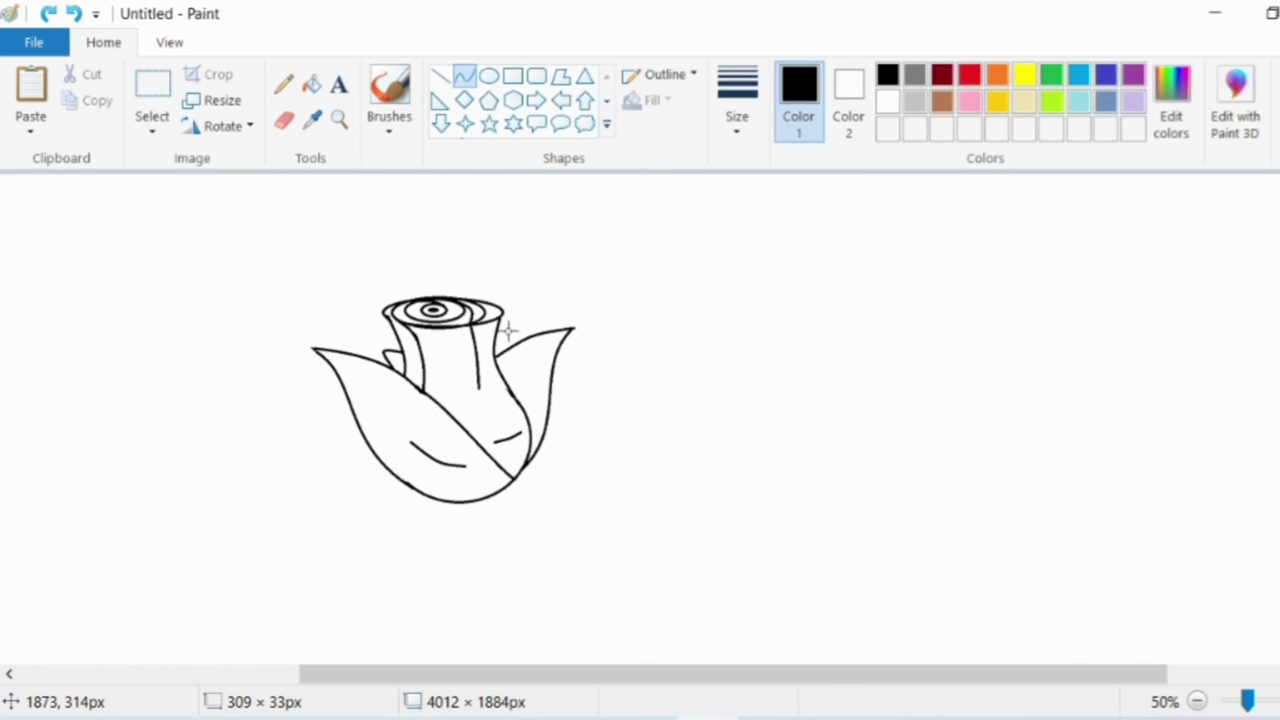
drag(494, 352, 532, 336)
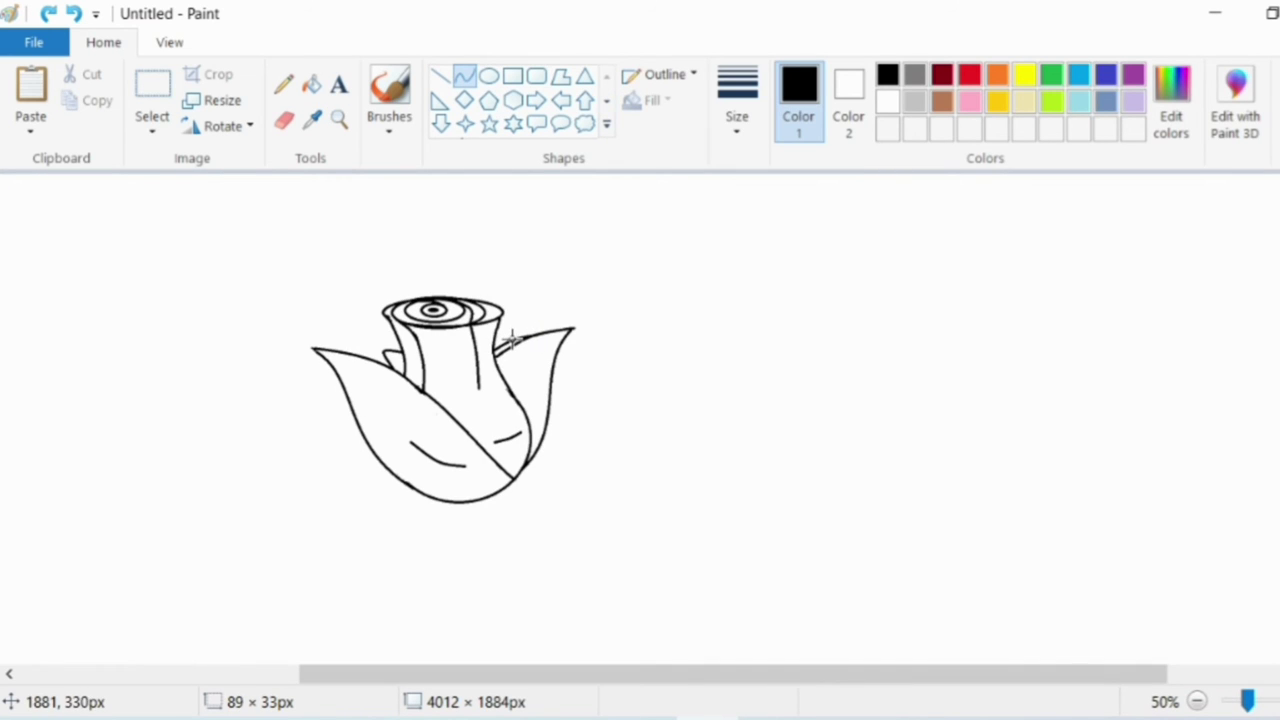
Draw a pointed leaf extending right from the rose's base with two curves, about 197 × 89 px and 189 × 93 px.
click(1197, 701)
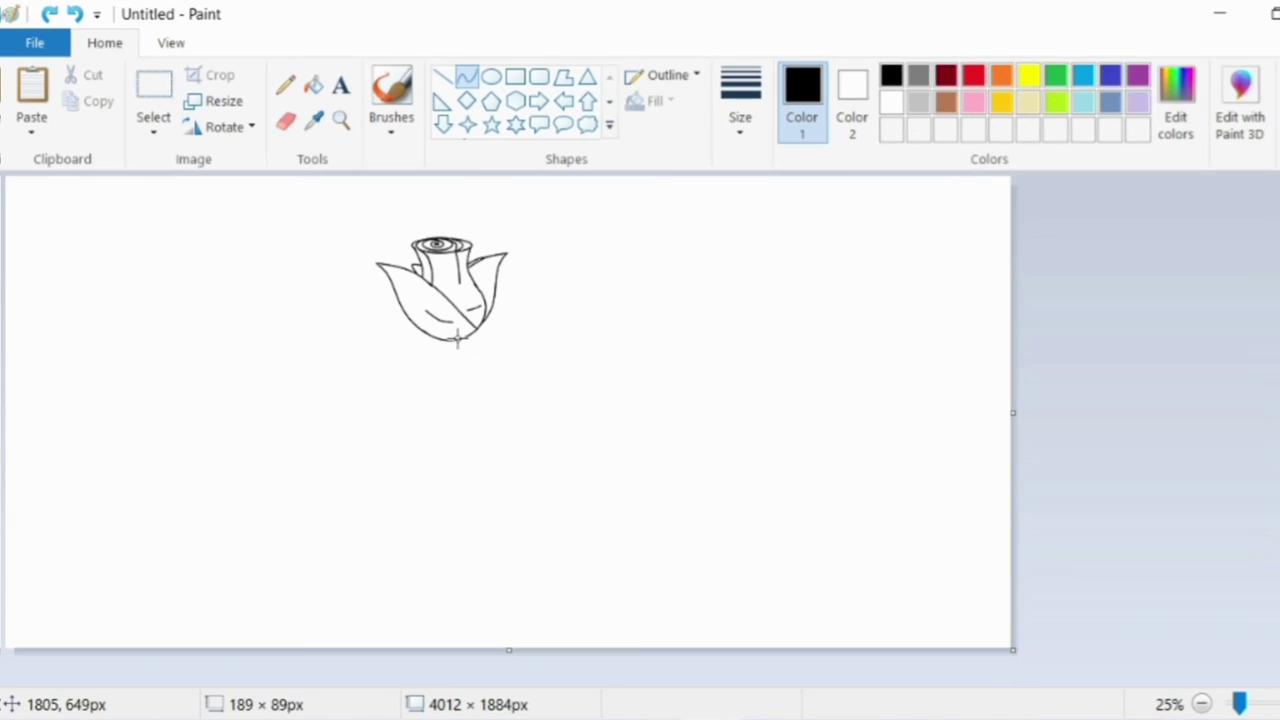
mouse_move(456, 339)
mouse_down()
mouse_move(507, 315)
mouse_move(472, 321)
mouse_up()
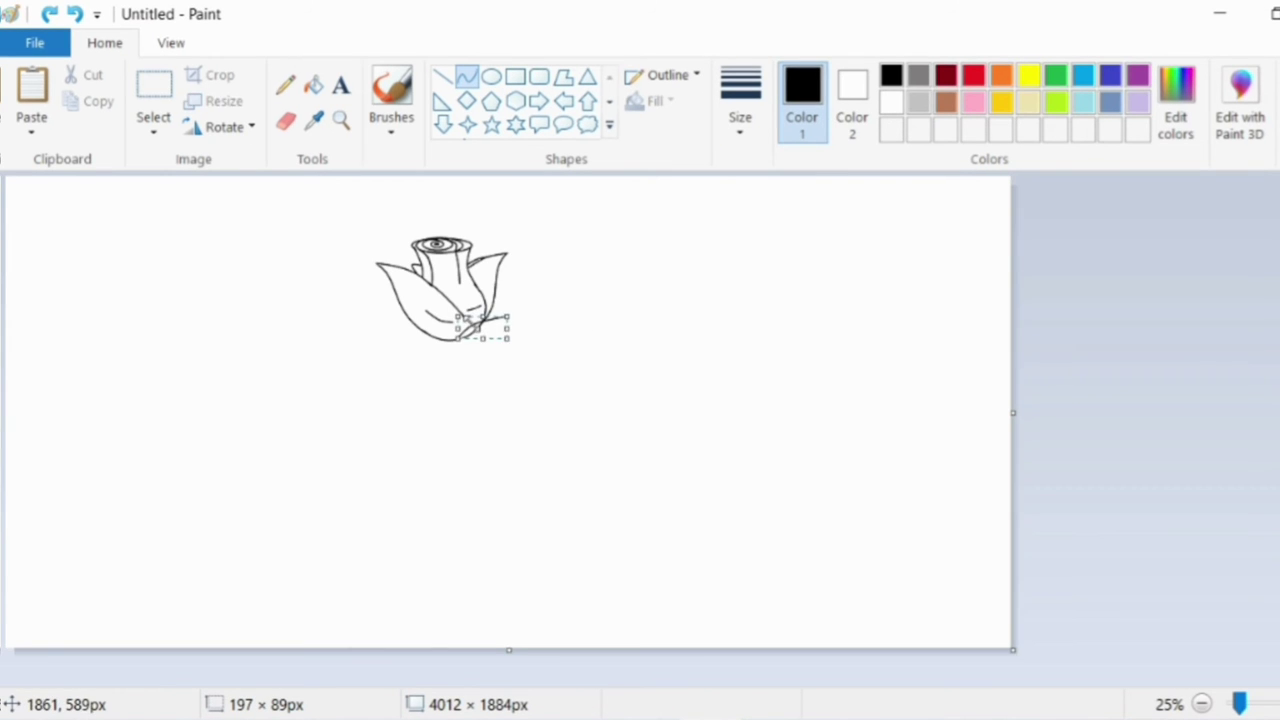
drag(514, 384, 534, 386)
click(76, 14)
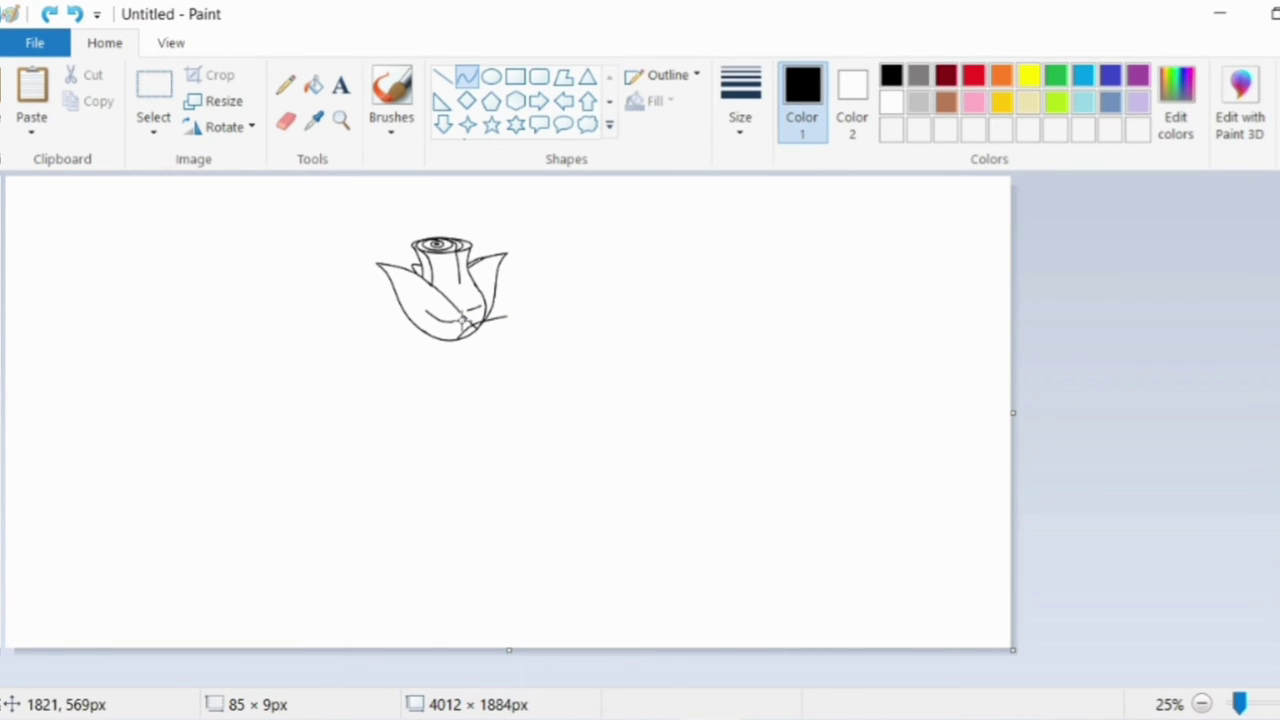
mouse_move(456, 339)
mouse_down()
mouse_move(514, 323)
mouse_move(500, 314)
mouse_move(476, 340)
mouse_up()
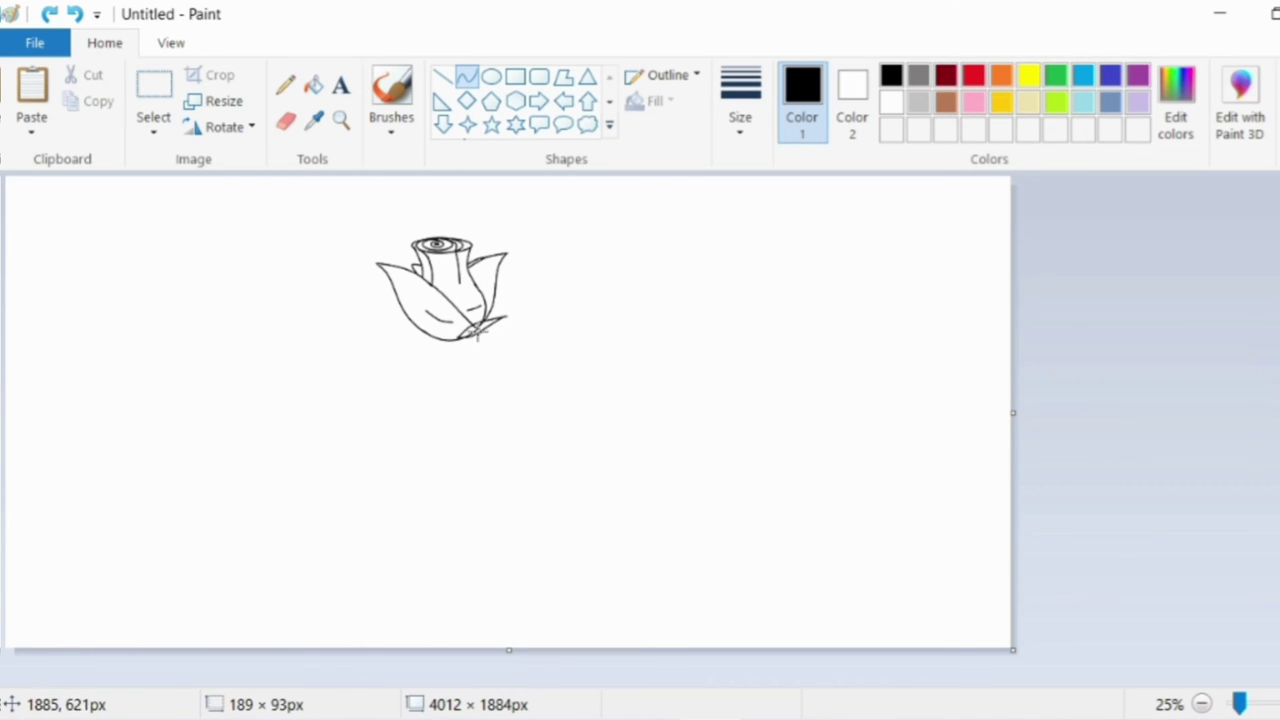
click(478, 333)
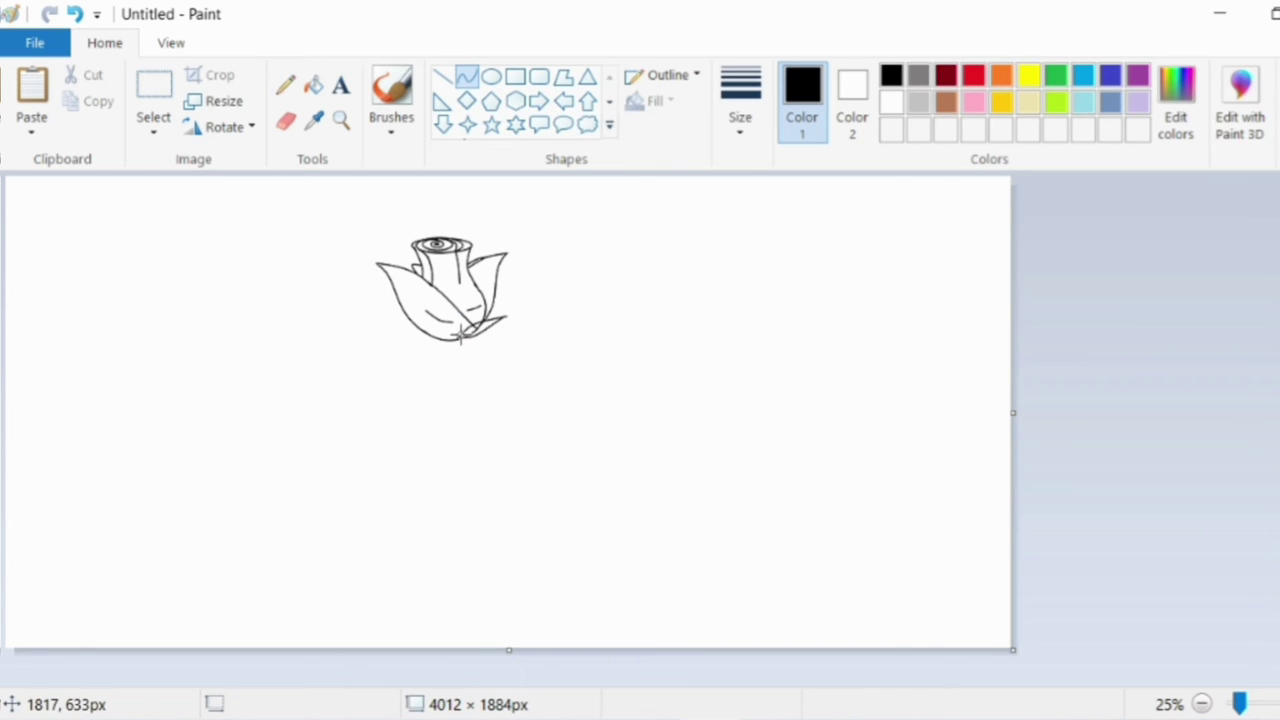
Draw a second pointed leaf extending left from the rose's base, with its upper curve about 189 × 29 px.
drag(460, 336, 413, 329)
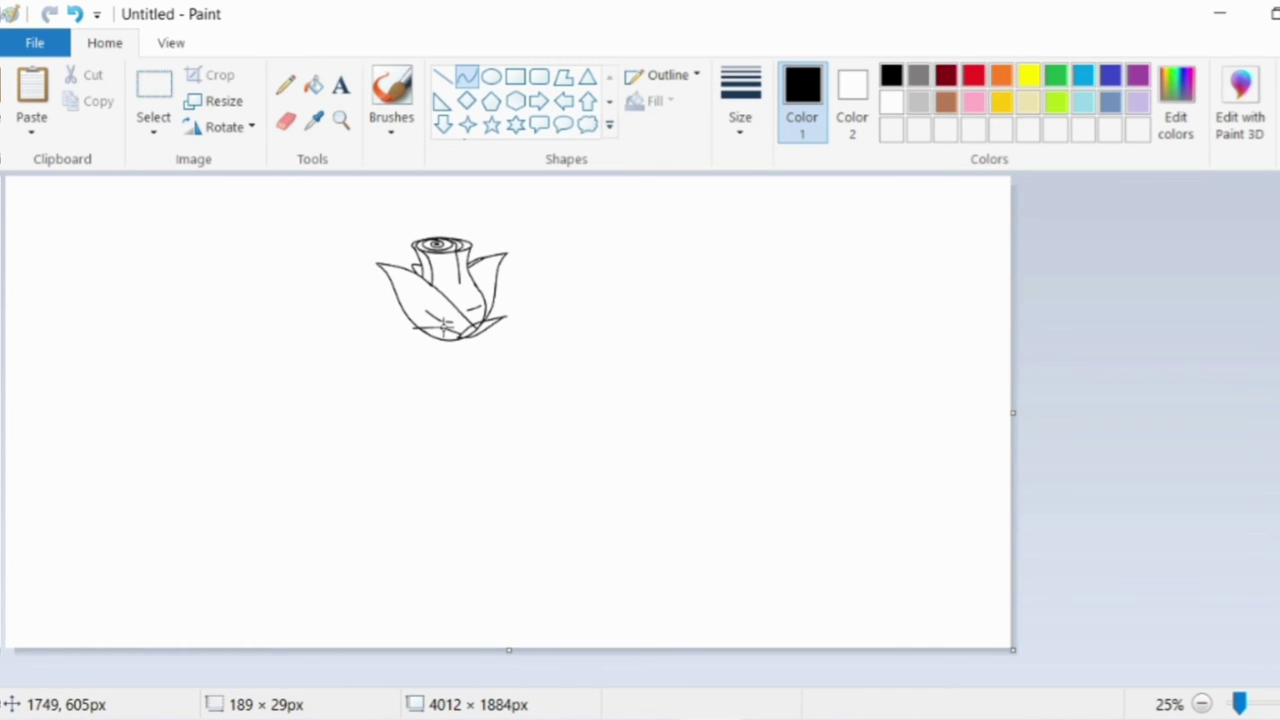
click(444, 325)
click(440, 332)
drag(460, 336, 463, 380)
click(451, 345)
Draw a third pointed leaf, about 109 × 113 px, rising to the upper left between the two base leaves.
click(458, 334)
click(459, 343)
drag(459, 335, 428, 308)
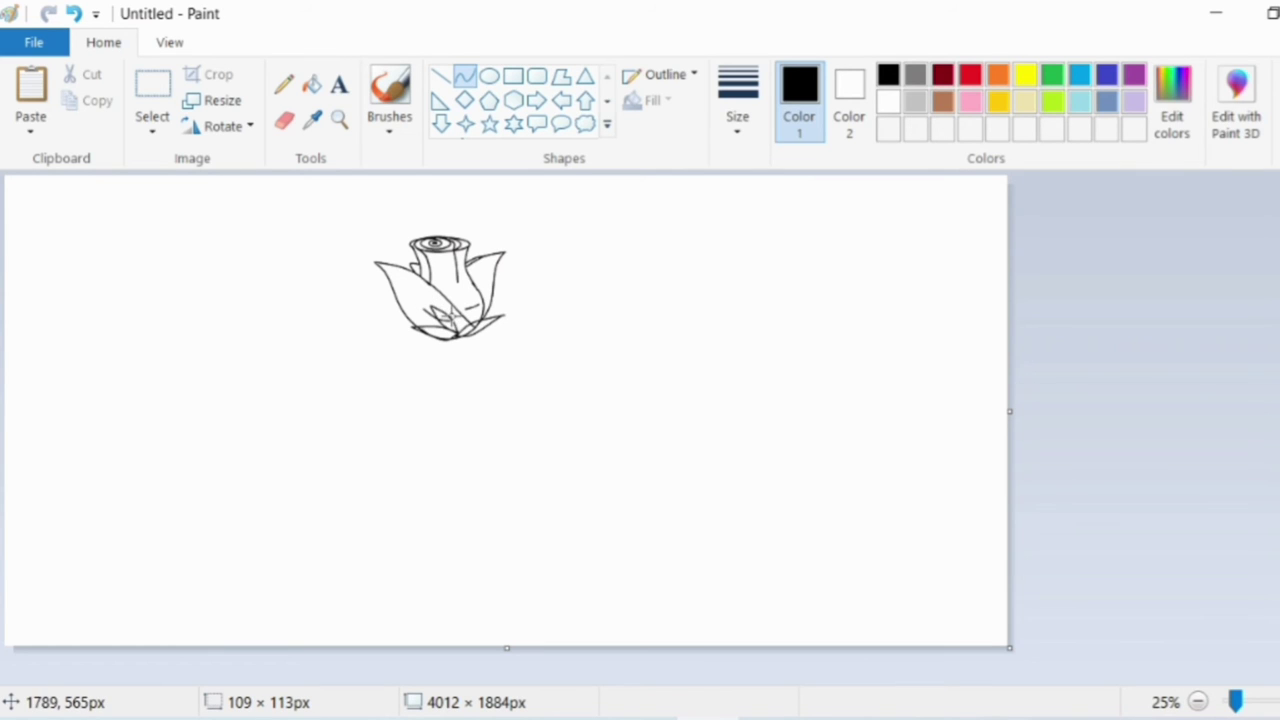
click(438, 316)
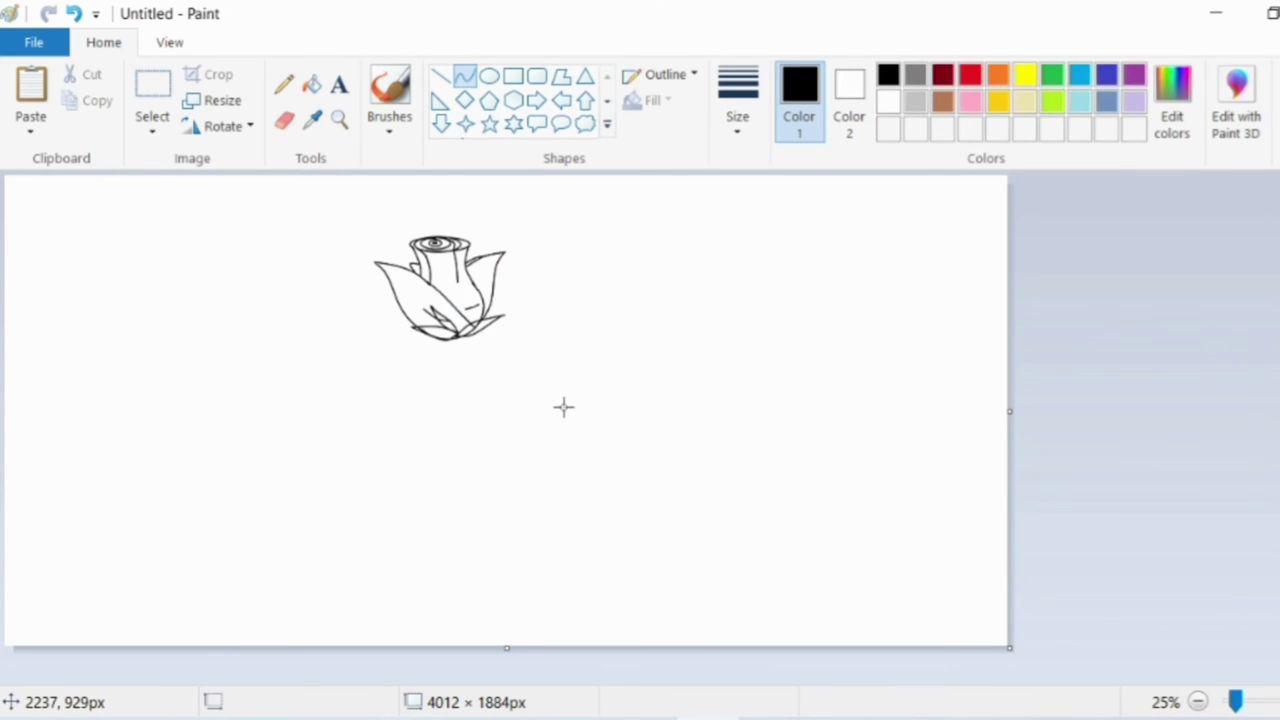
Erase the outer end of the stray curve crossing the small upper-left base leaf, working at 200% zoom.
click(339, 119)
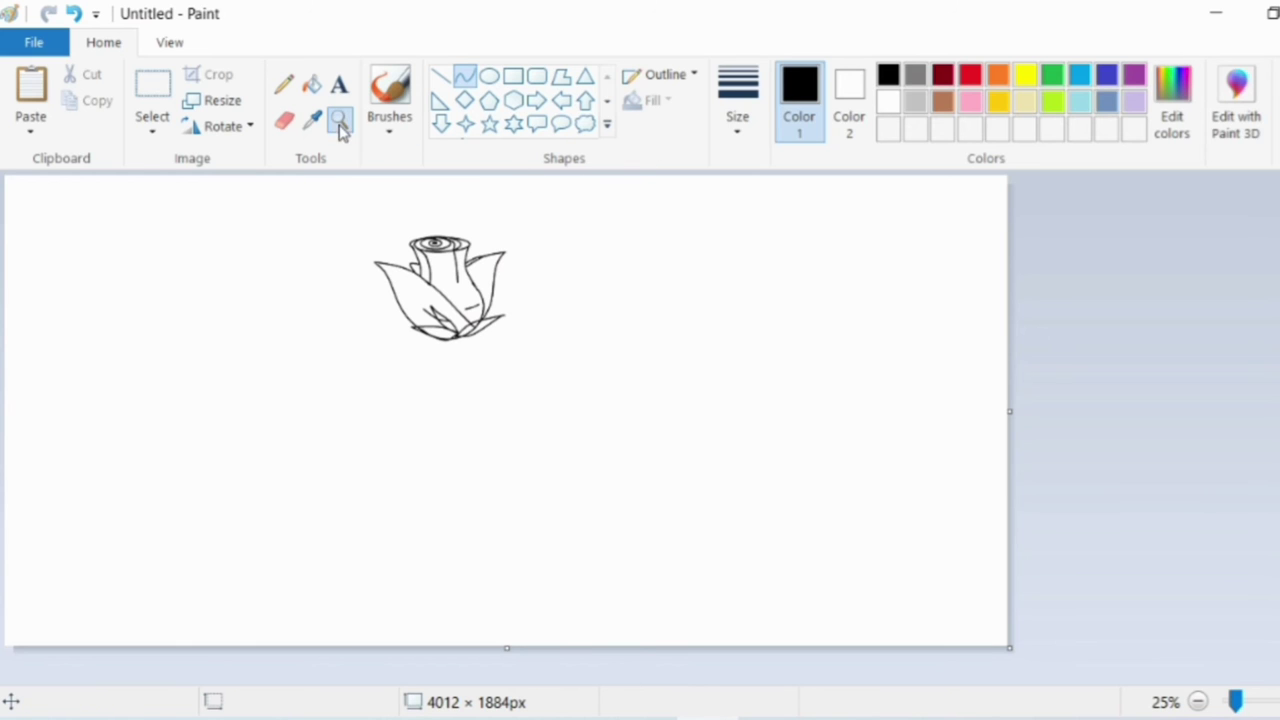
click(518, 315)
click(283, 121)
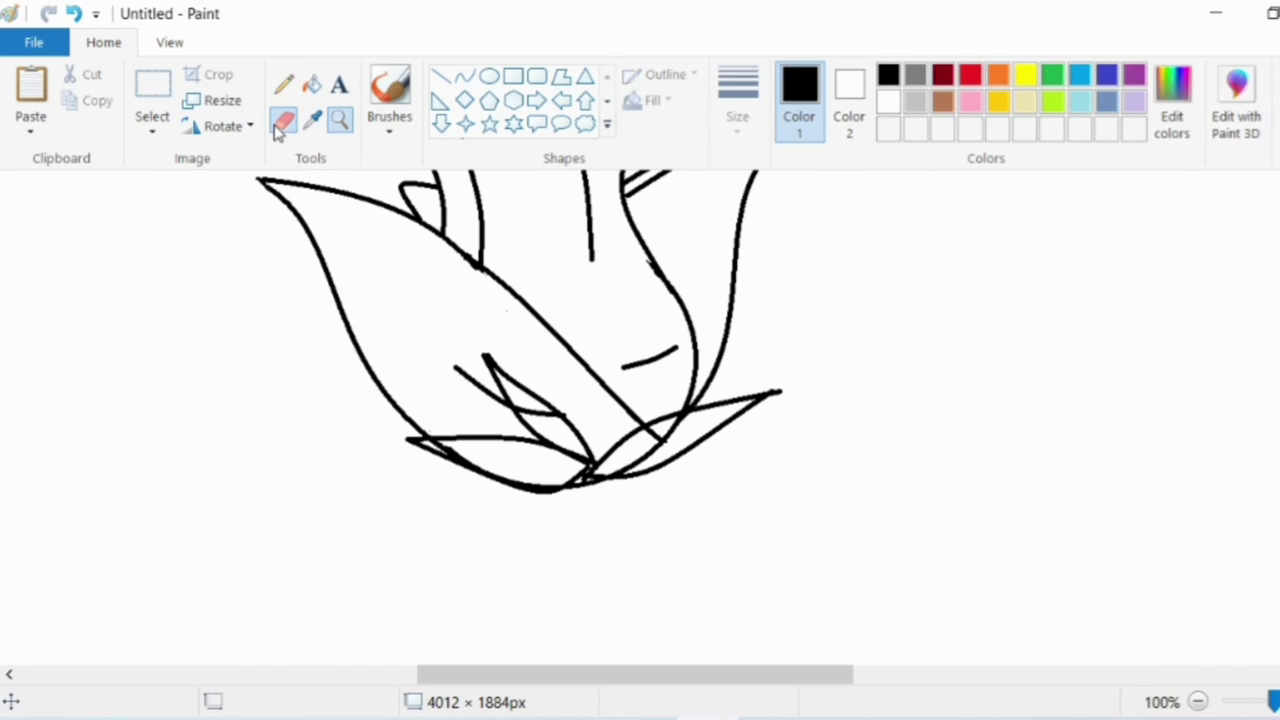
click(737, 100)
click(467, 370)
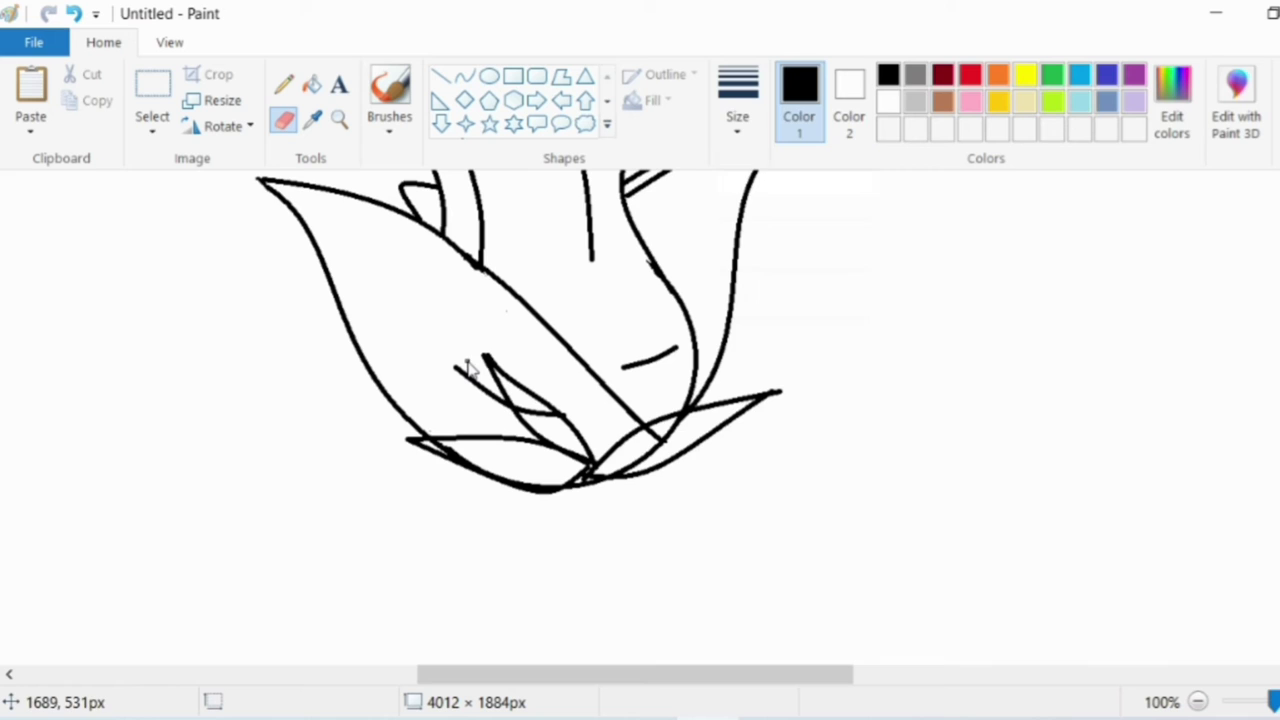
click(727, 128)
click(787, 322)
click(73, 13)
click(339, 119)
click(668, 398)
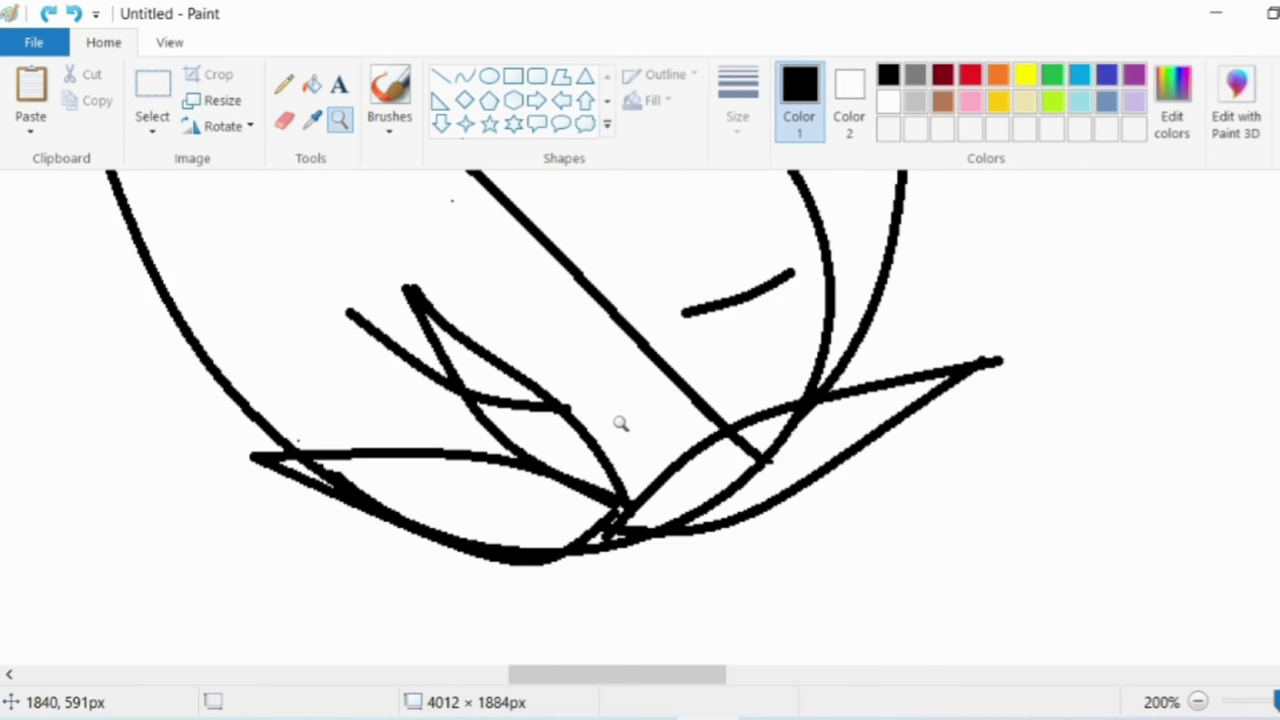
click(283, 121)
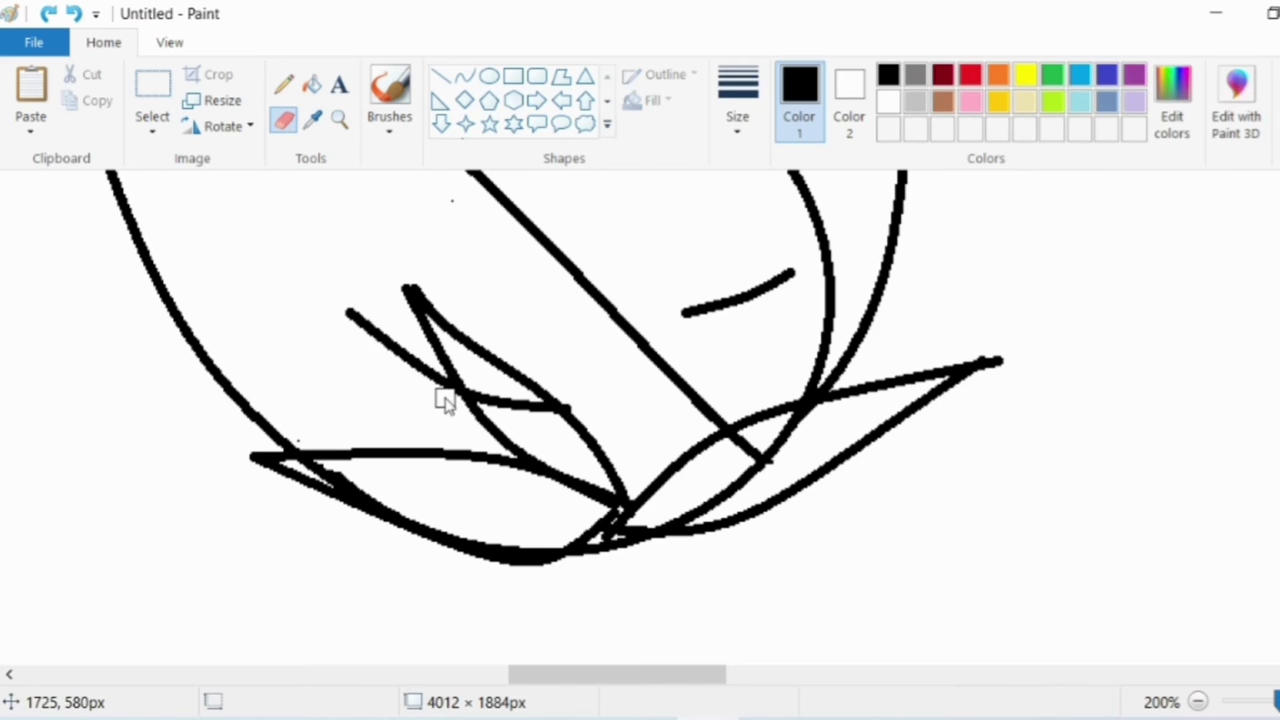
mouse_move(443, 400)
mouse_down()
mouse_move(331, 315)
mouse_move(407, 362)
mouse_up()
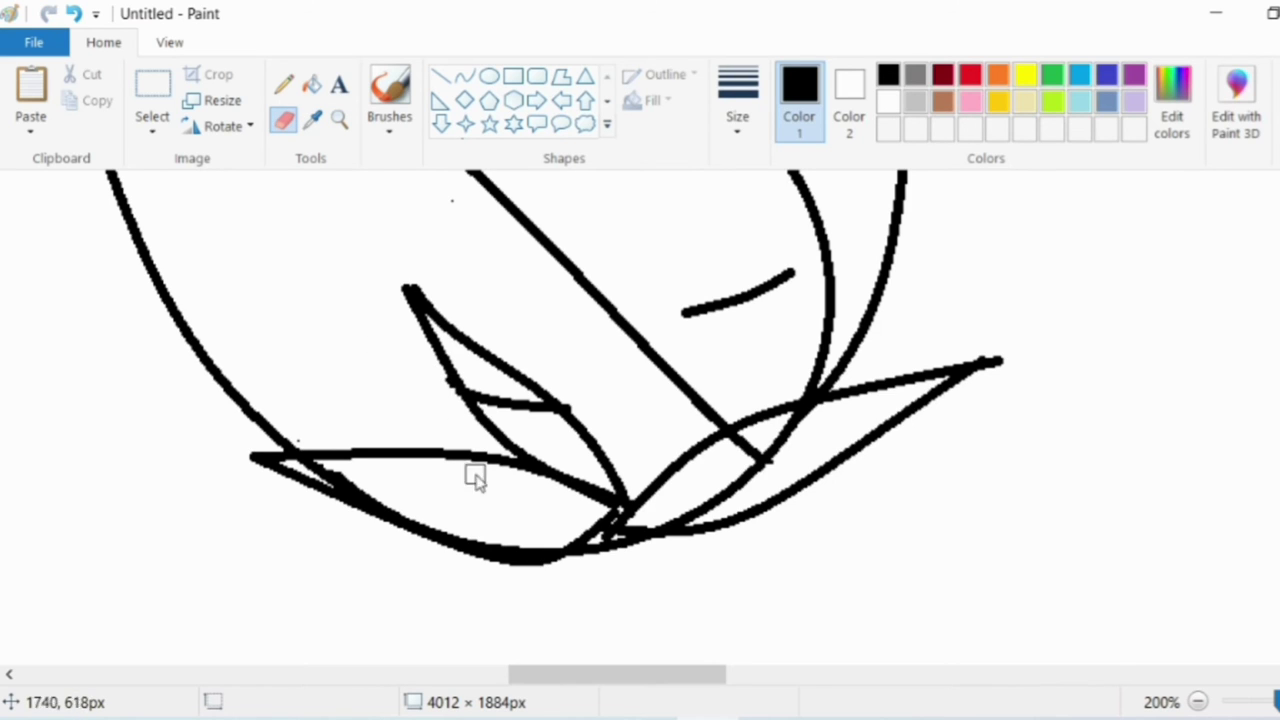
Erase the petal lines inside the right base leaf and the rest of the stray curve inside the small upper-left leaf.
mouse_move(803, 420)
mouse_down()
mouse_move(739, 447)
mouse_move(764, 450)
mouse_move(666, 532)
mouse_move(668, 515)
mouse_move(724, 488)
mouse_up()
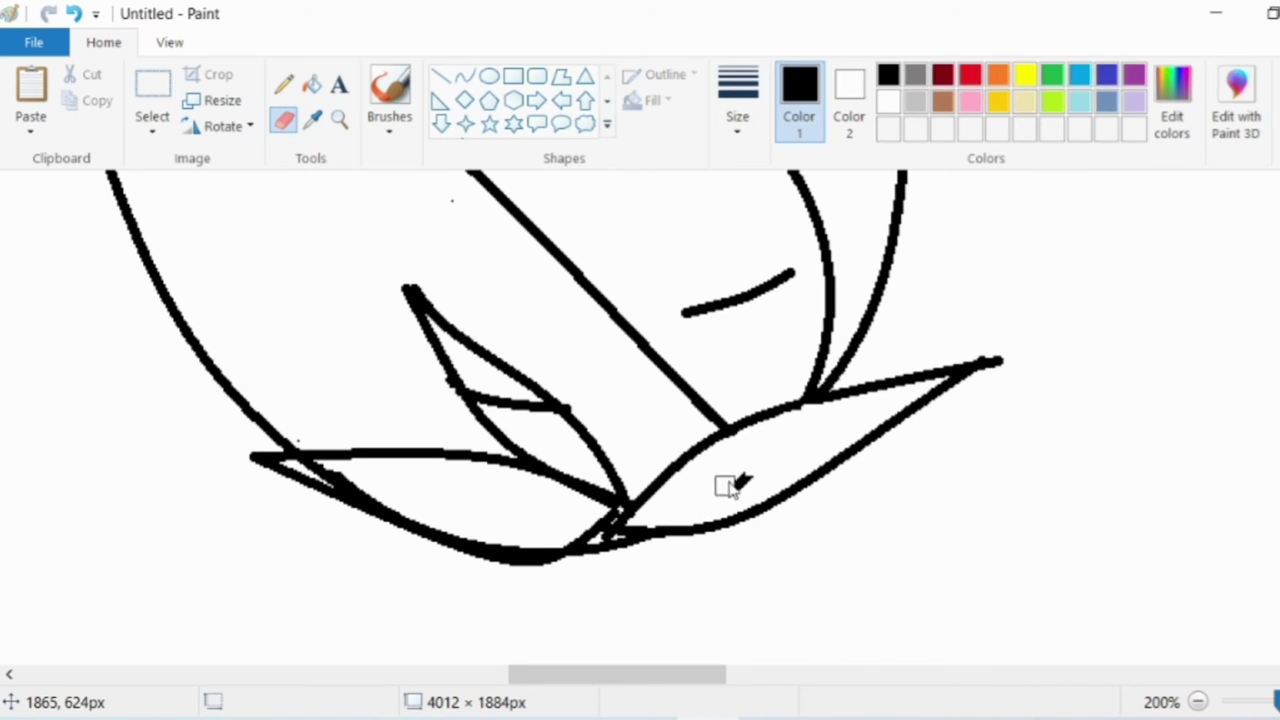
click(738, 100)
click(778, 264)
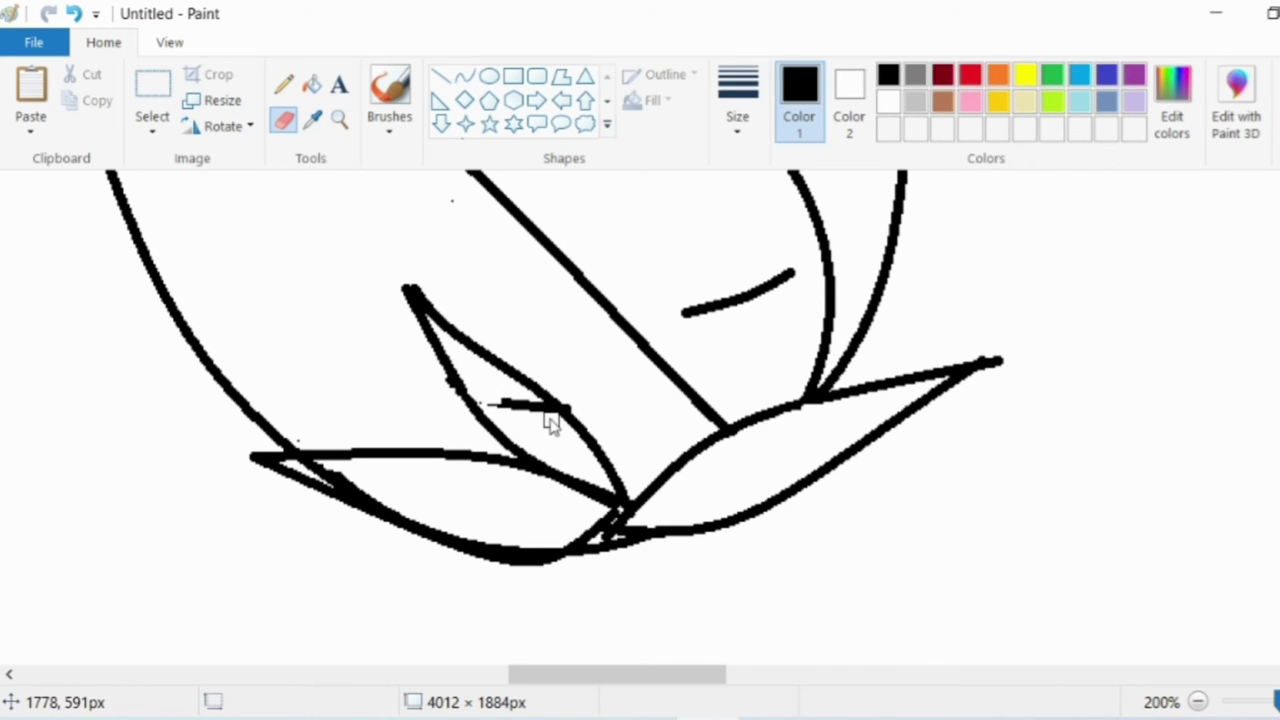
drag(540, 413, 487, 397)
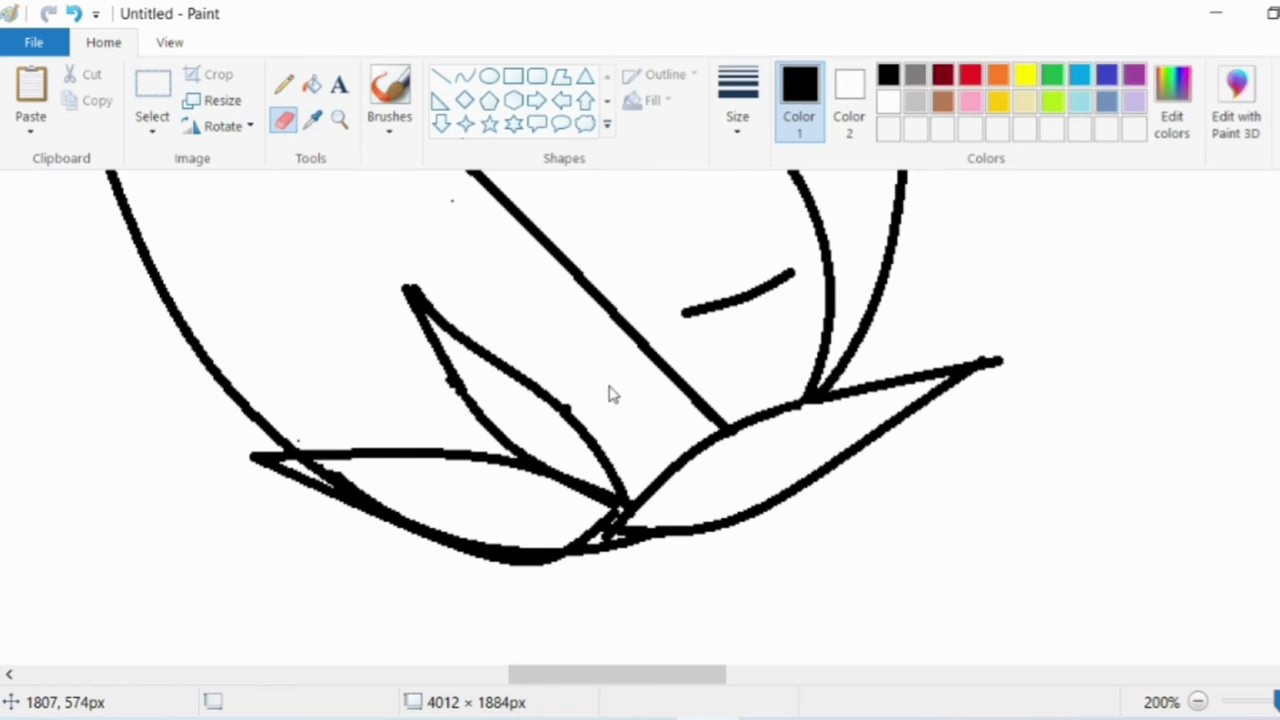
Erase the overlapping petal outline inside the left base leaf with a smaller eraser.
click(737, 100)
click(766, 222)
drag(300, 465, 381, 487)
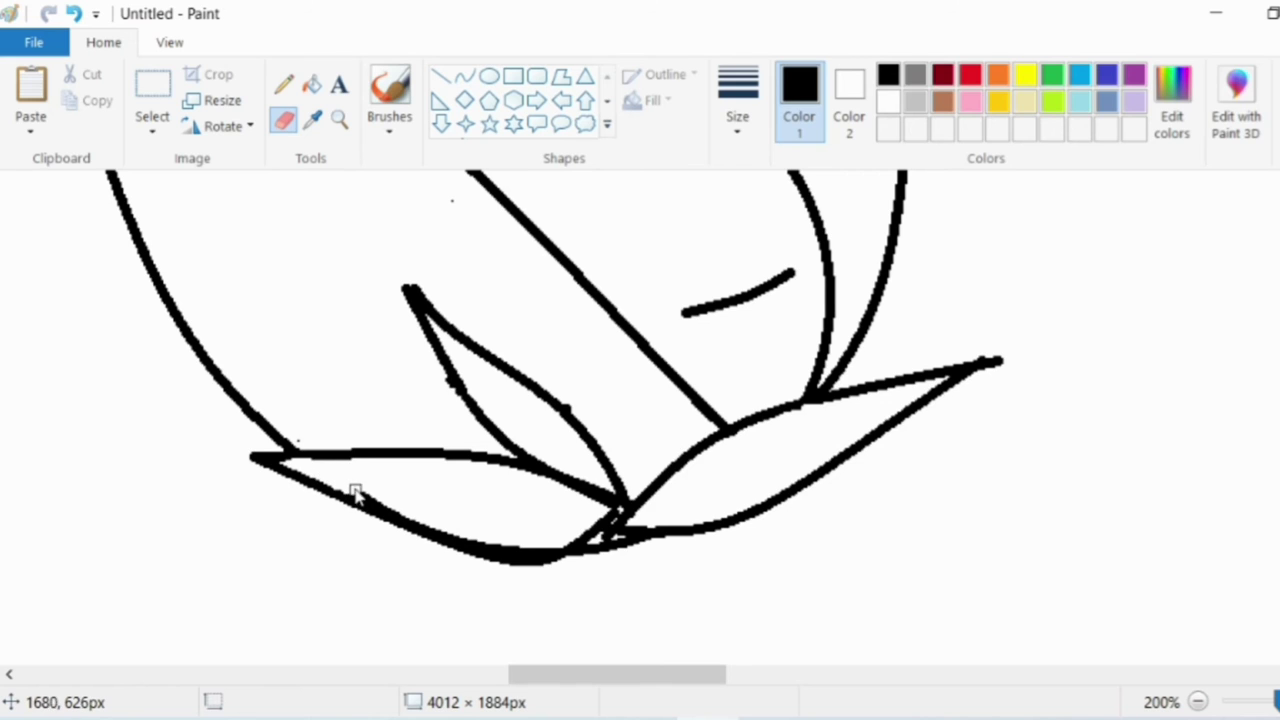
Clean up the leaf junction at the rose's base and thin the left leaf's lower edge with the smallest eraser size.
click(737, 104)
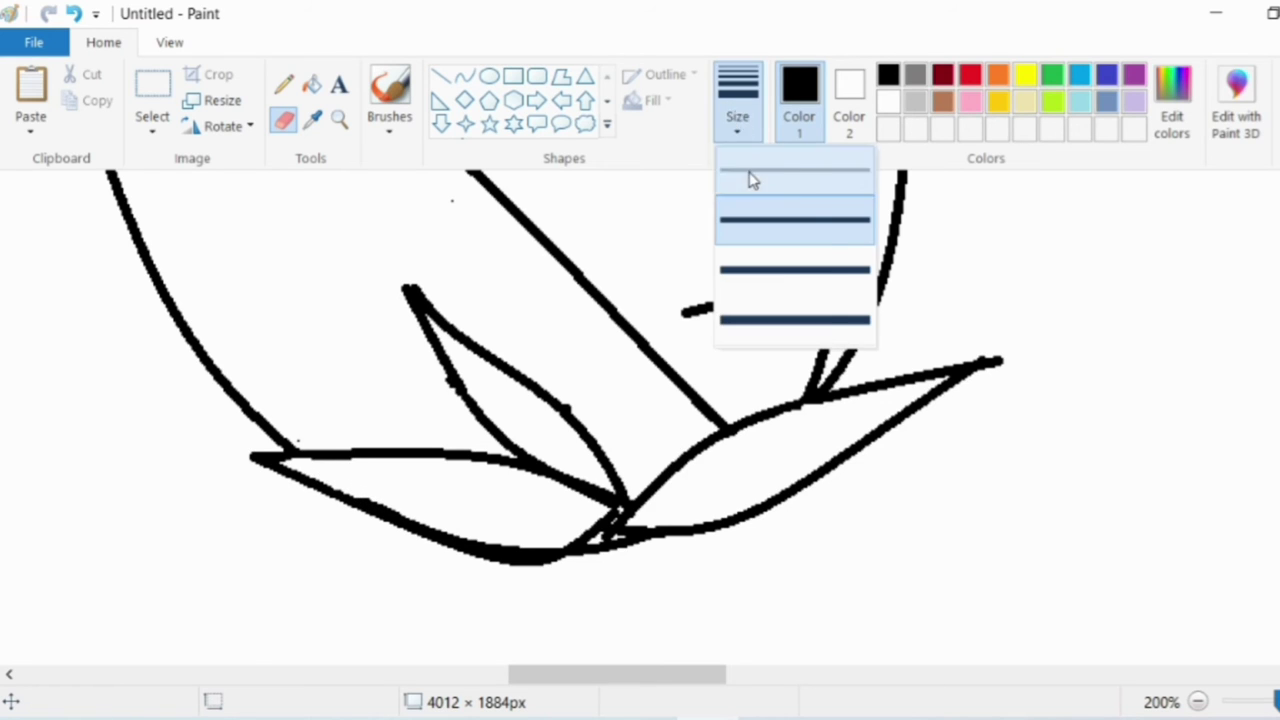
click(751, 177)
click(339, 119)
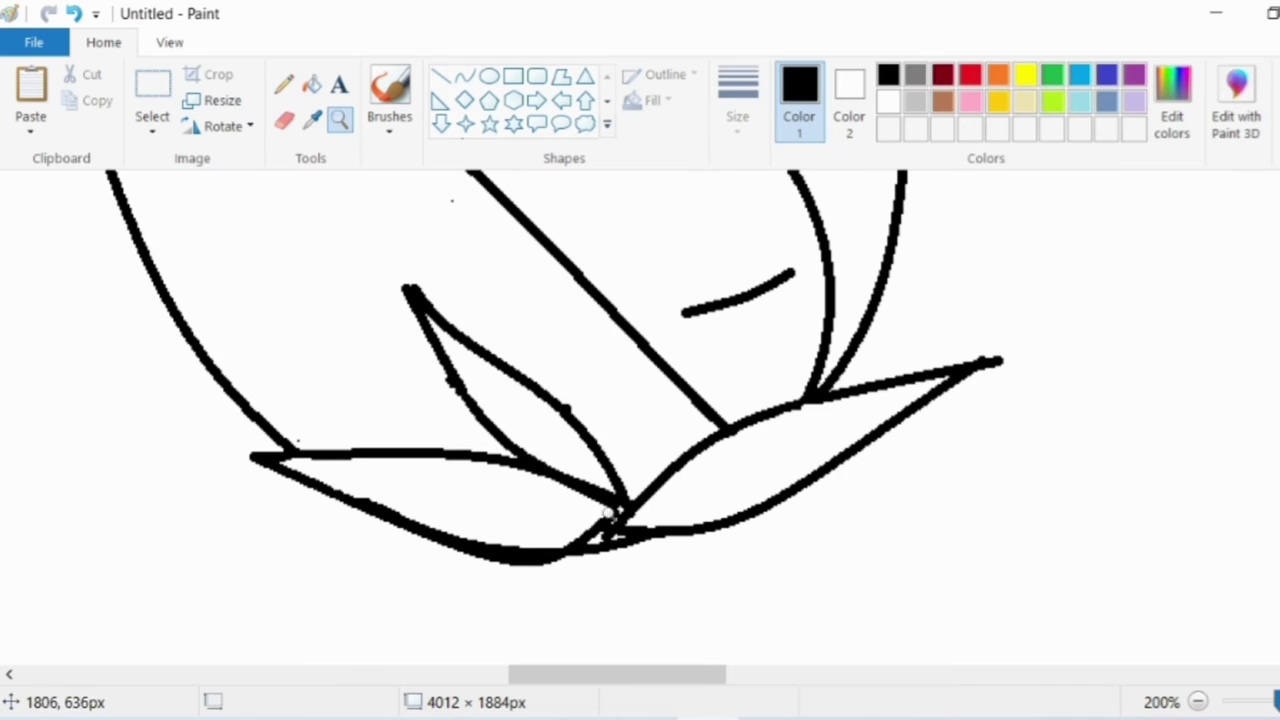
click(606, 515)
click(484, 245)
click(284, 119)
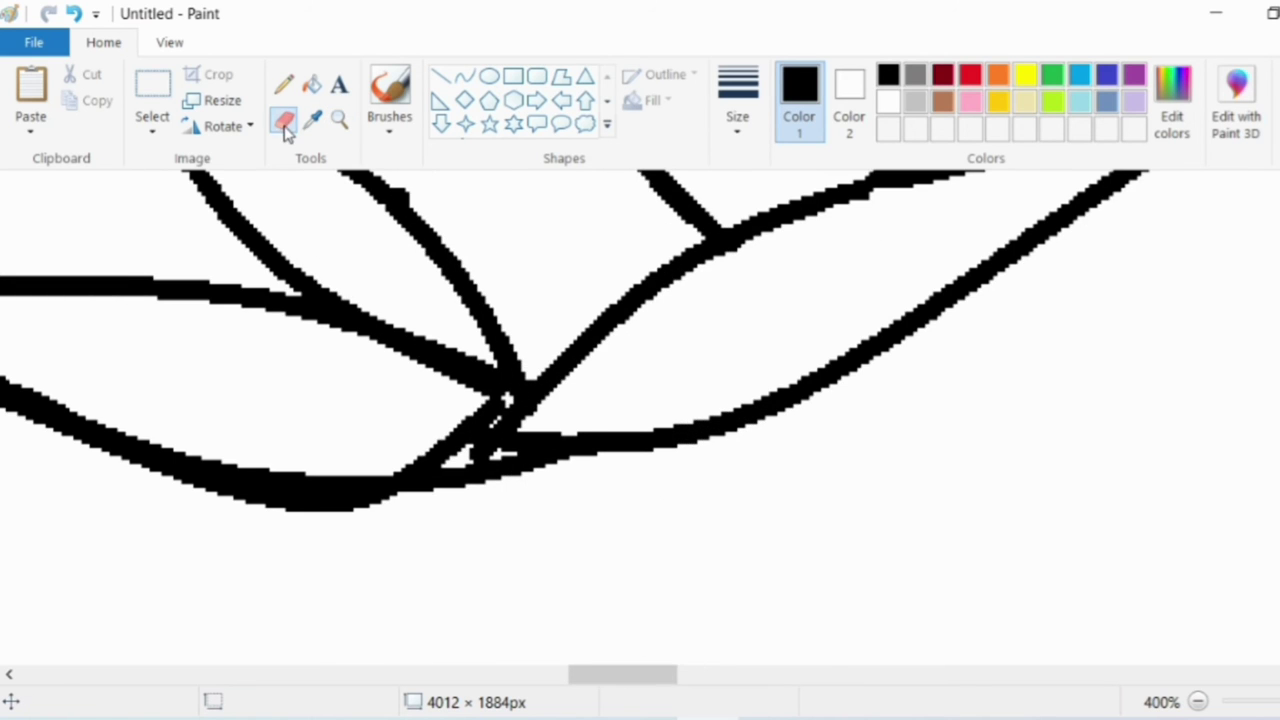
mouse_move(480, 402)
mouse_down()
mouse_move(492, 406)
mouse_move(412, 458)
mouse_move(453, 450)
mouse_up()
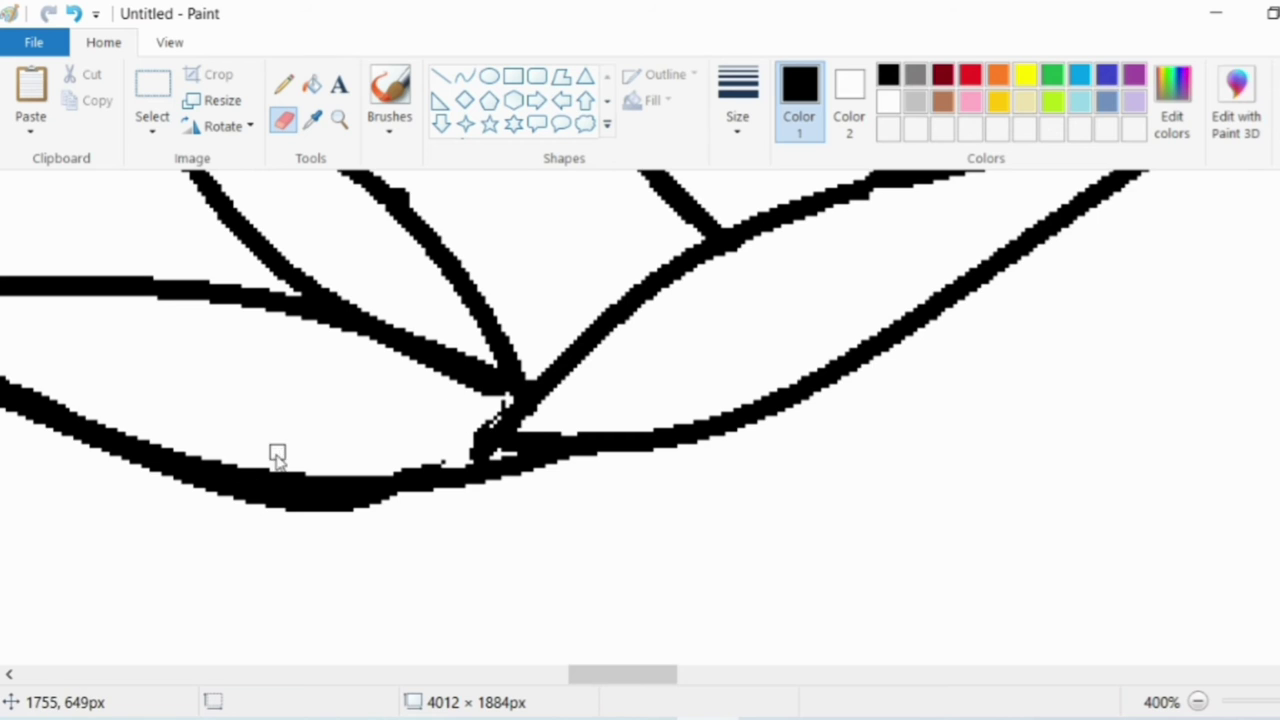
mouse_move(269, 465)
mouse_down()
mouse_move(334, 480)
mouse_move(395, 450)
mouse_up()
Draw the stem below the base leaves as two near-parallel S-shaped curves, the first about 145 × 773 px.
click(1232, 705)
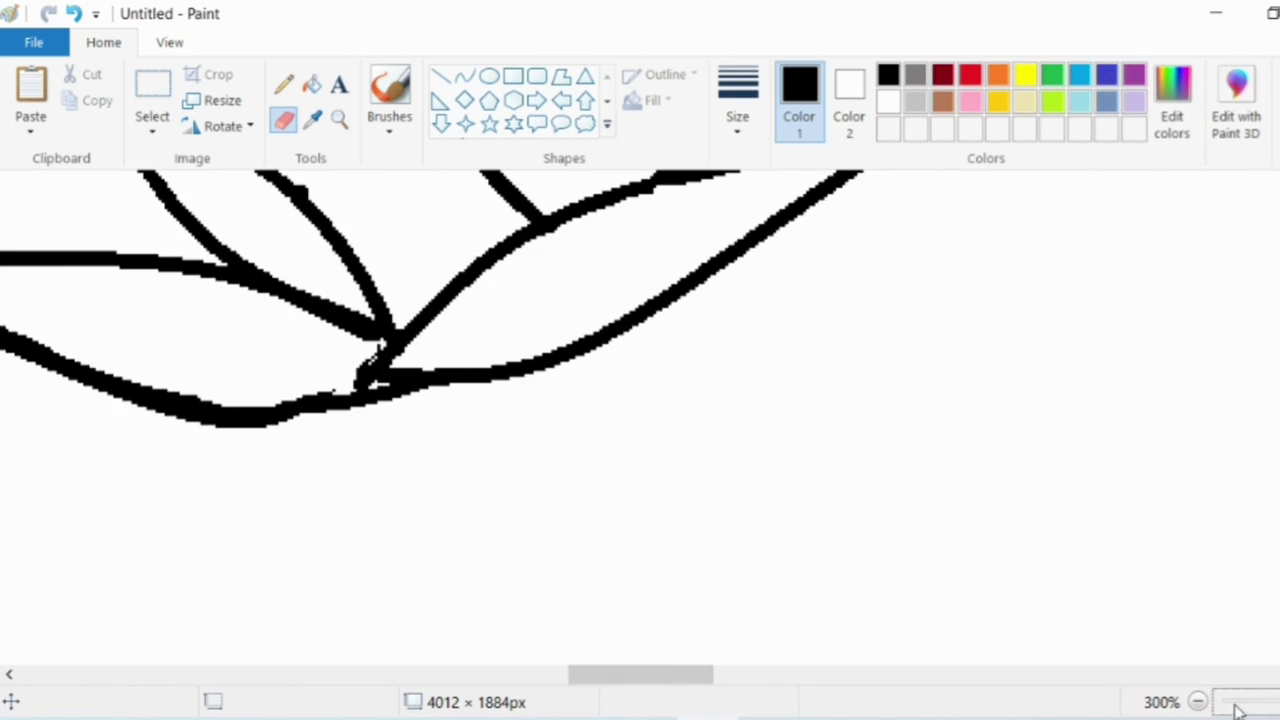
click(1238, 708)
click(1238, 708)
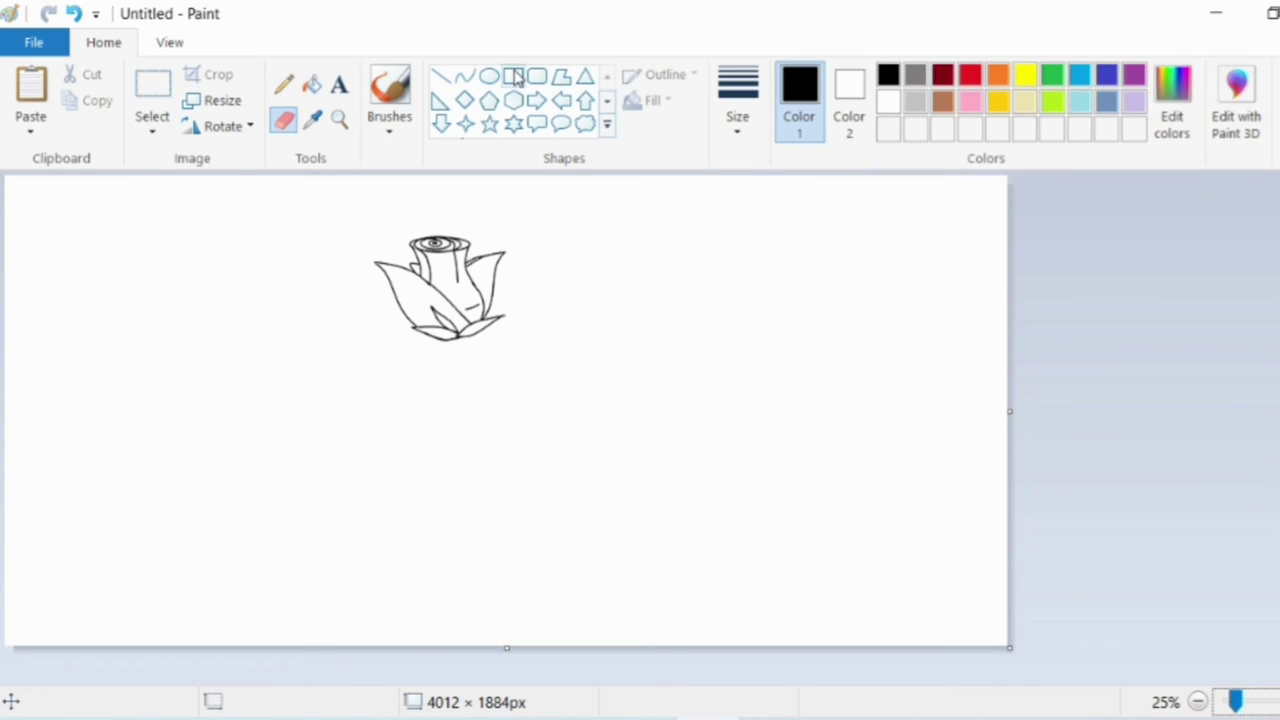
click(464, 76)
drag(457, 337, 490, 532)
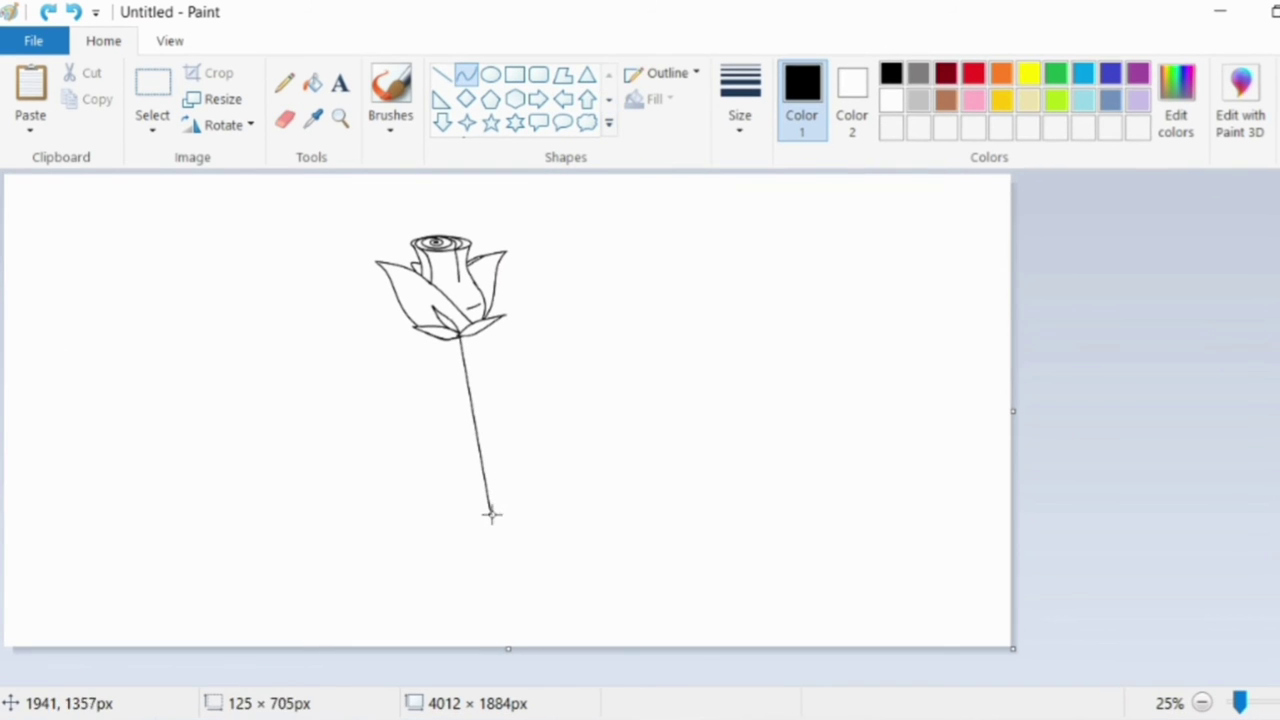
drag(455, 415, 486, 400)
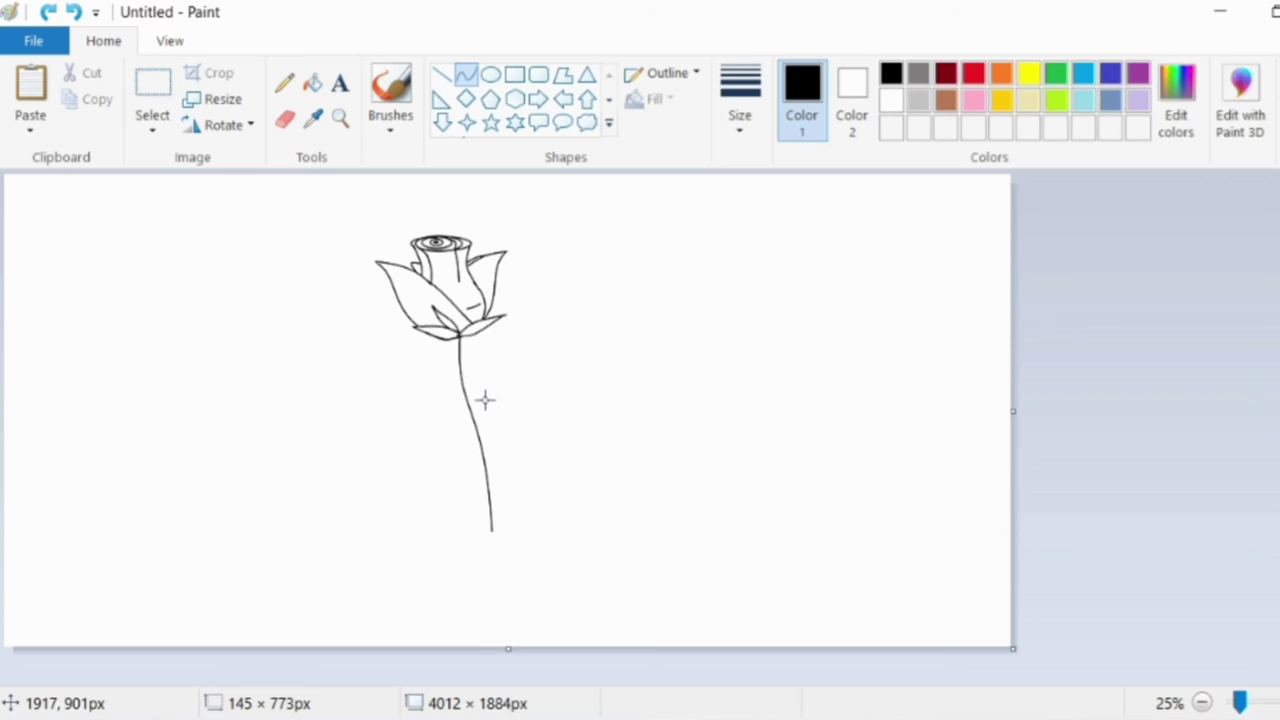
click(486, 400)
click(580, 380)
drag(455, 340, 486, 477)
click(557, 466)
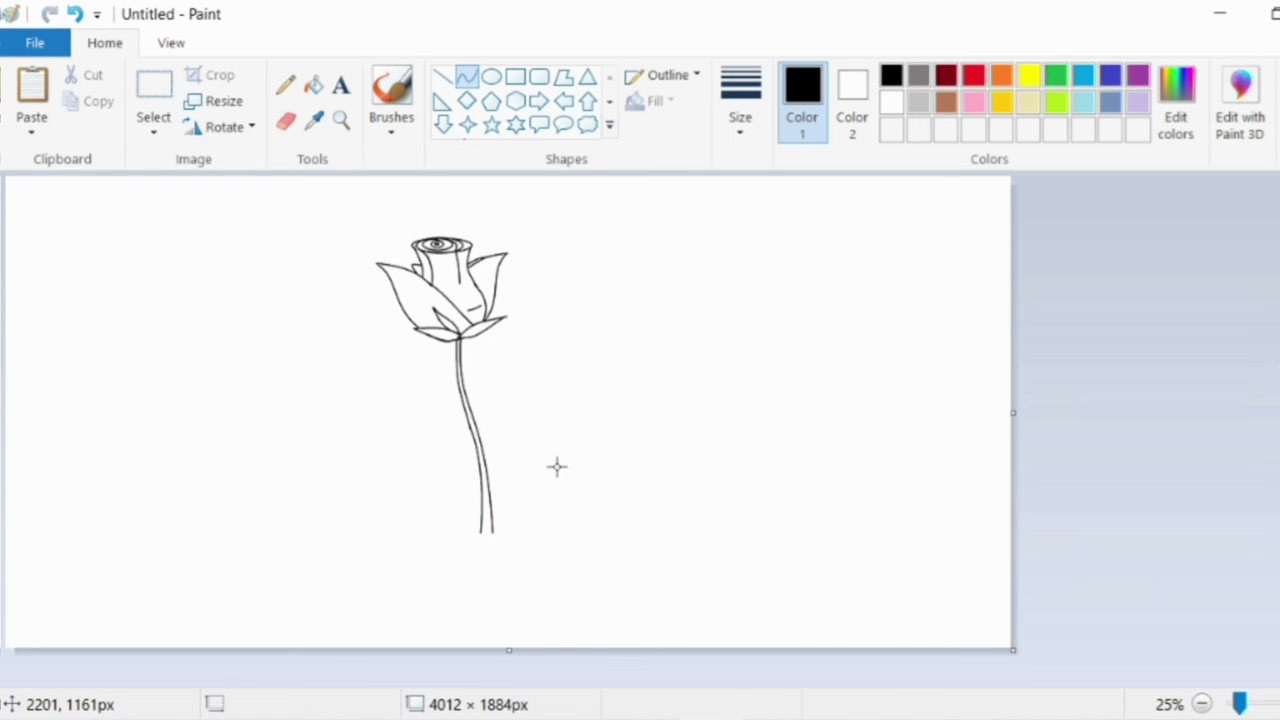
Draw two pointed leaves from curves, one about 225 × 149 px on the stem's right side and one lower on its left.
drag(466, 410, 500, 412)
click(462, 418)
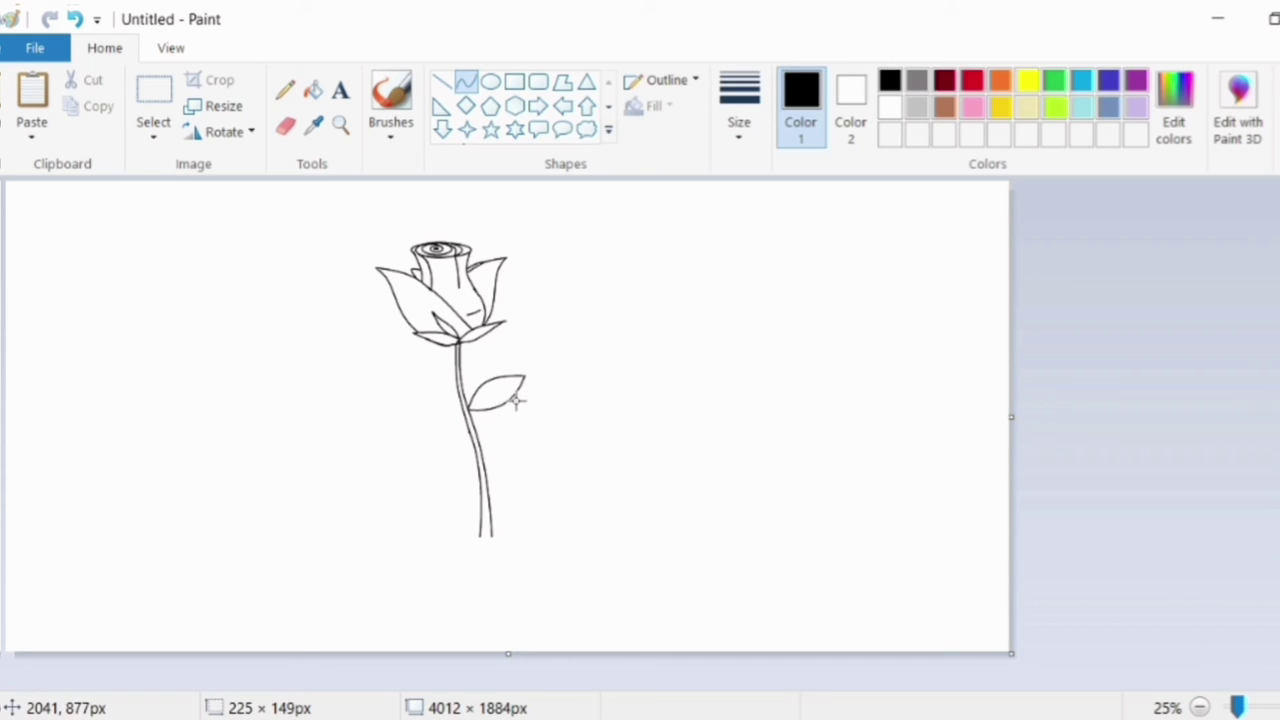
click(610, 376)
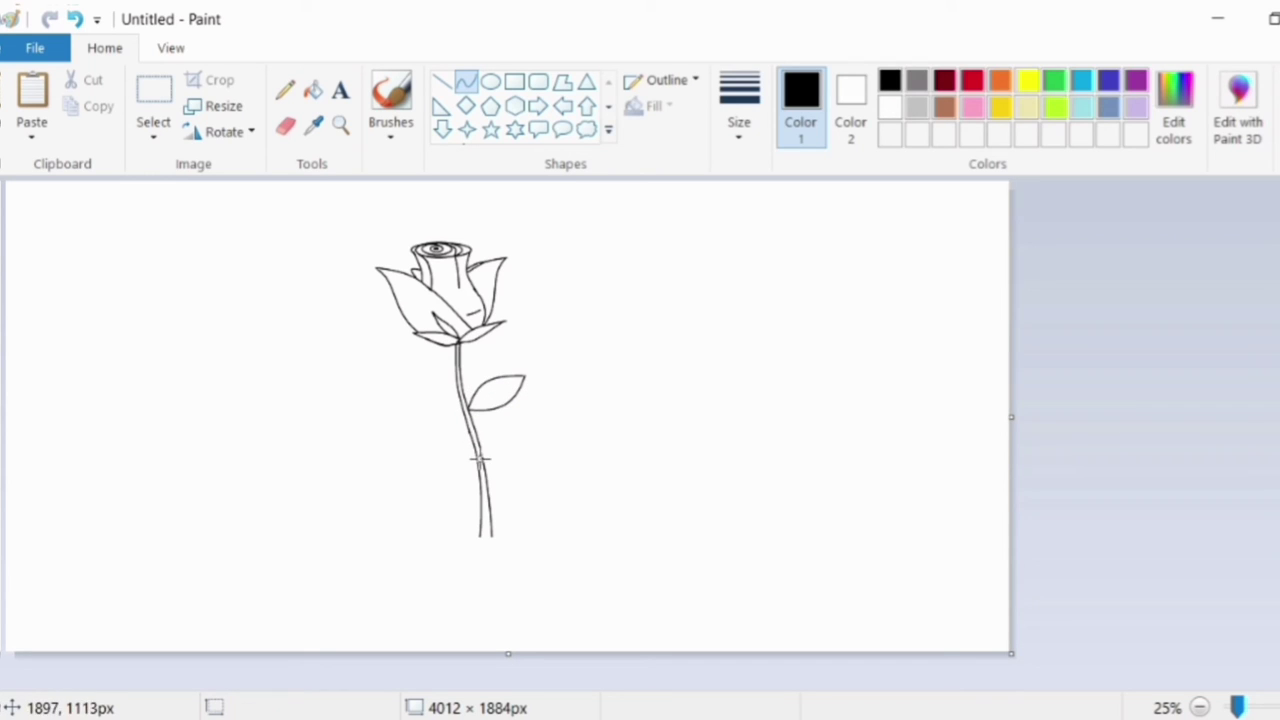
mouse_move(478, 461)
mouse_down()
mouse_move(414, 443)
mouse_move(473, 444)
mouse_move(428, 437)
mouse_move(431, 451)
mouse_move(409, 443)
mouse_move(451, 473)
mouse_move(424, 463)
mouse_up()
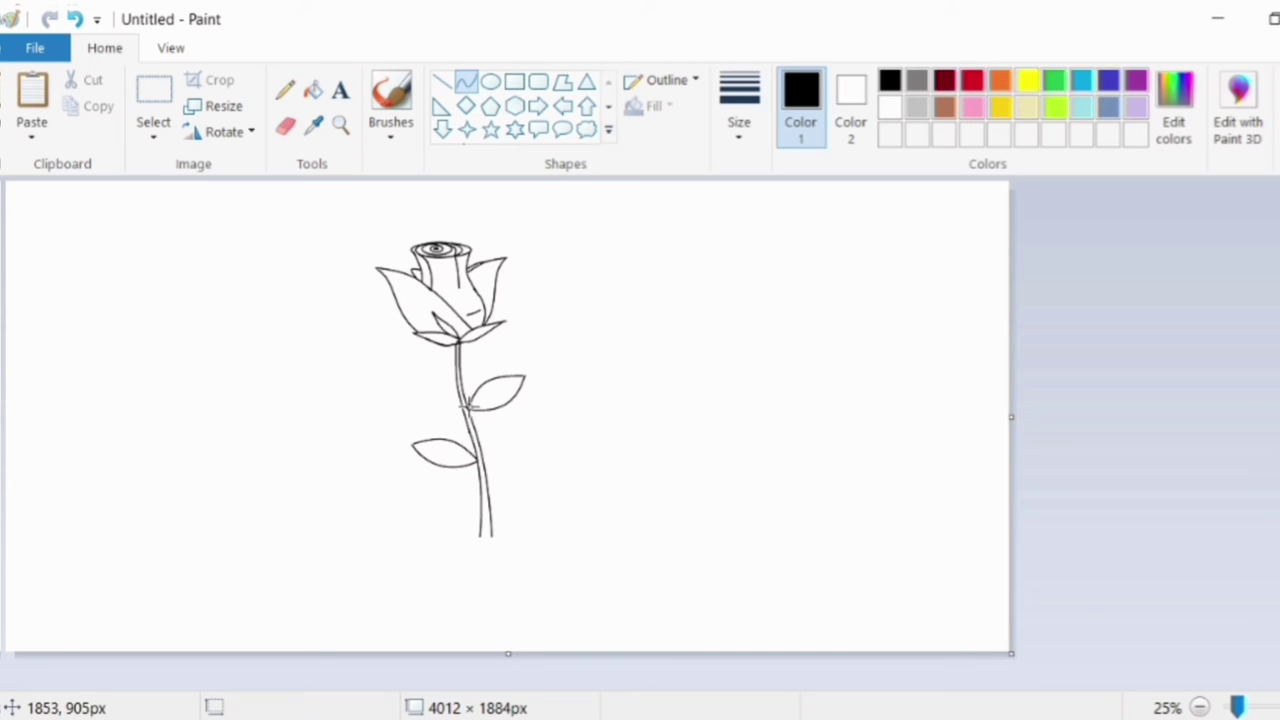
Draw a curved midrib in each stem leaf, about 233 × 133 px in the right one and 257 × 61 px in the left one.
mouse_move(470, 407)
mouse_down()
mouse_move(525, 389)
mouse_move(527, 375)
mouse_up()
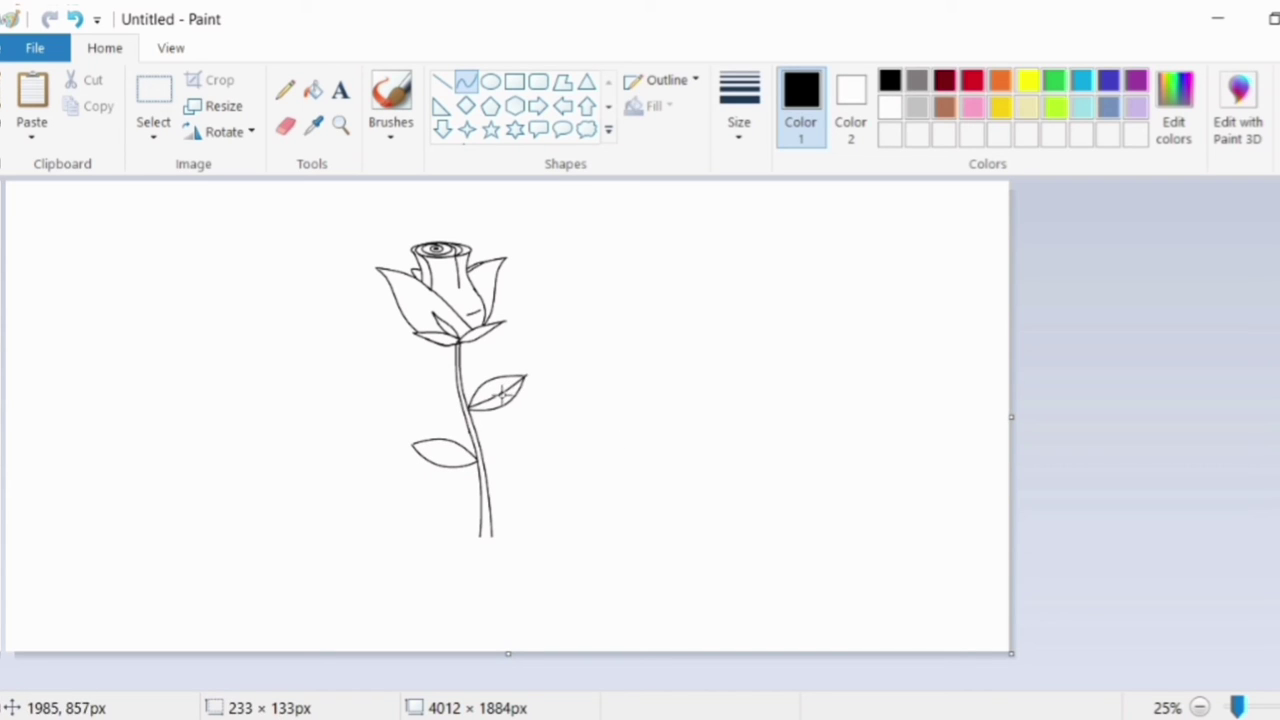
mouse_move(552, 436)
mouse_down()
mouse_move(470, 462)
mouse_move(570, 437)
mouse_up()
click(75, 18)
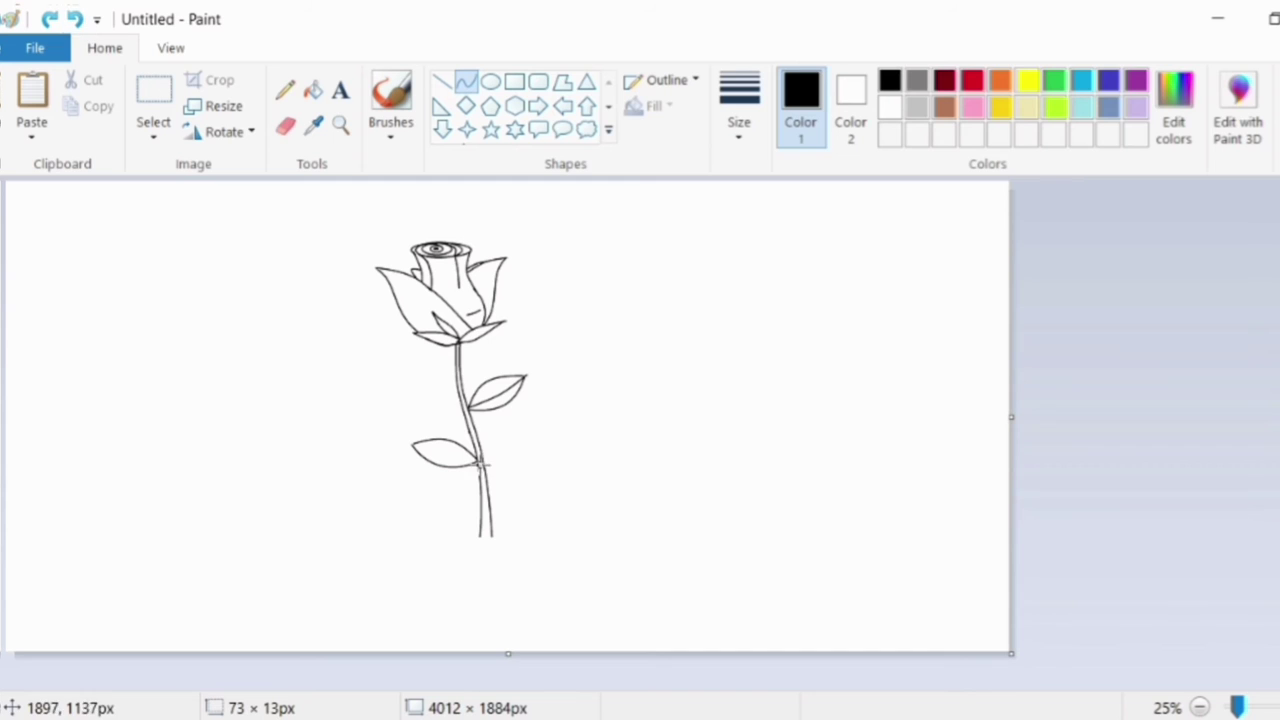
mouse_move(476, 462)
mouse_down()
mouse_move(412, 447)
mouse_move(445, 462)
mouse_up()
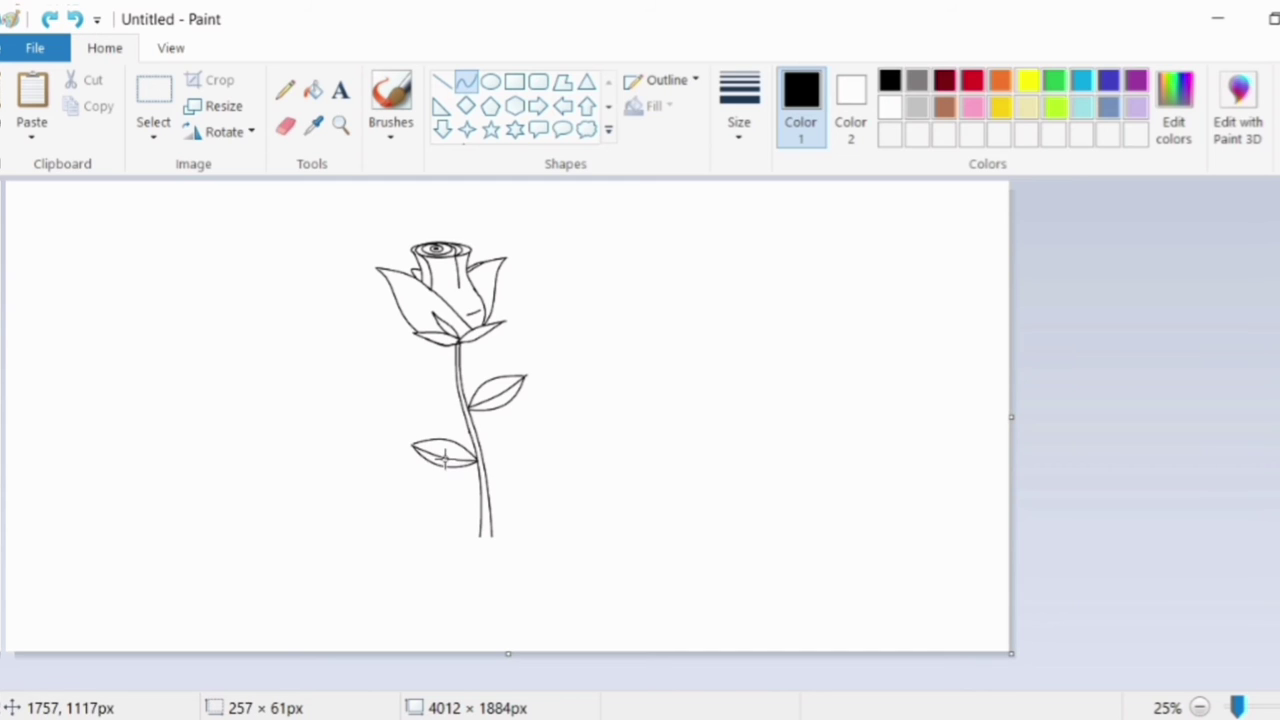
Erase the overshooting line ends at the tips of the right base leaf and the right stem leaf.
click(340, 125)
click(563, 343)
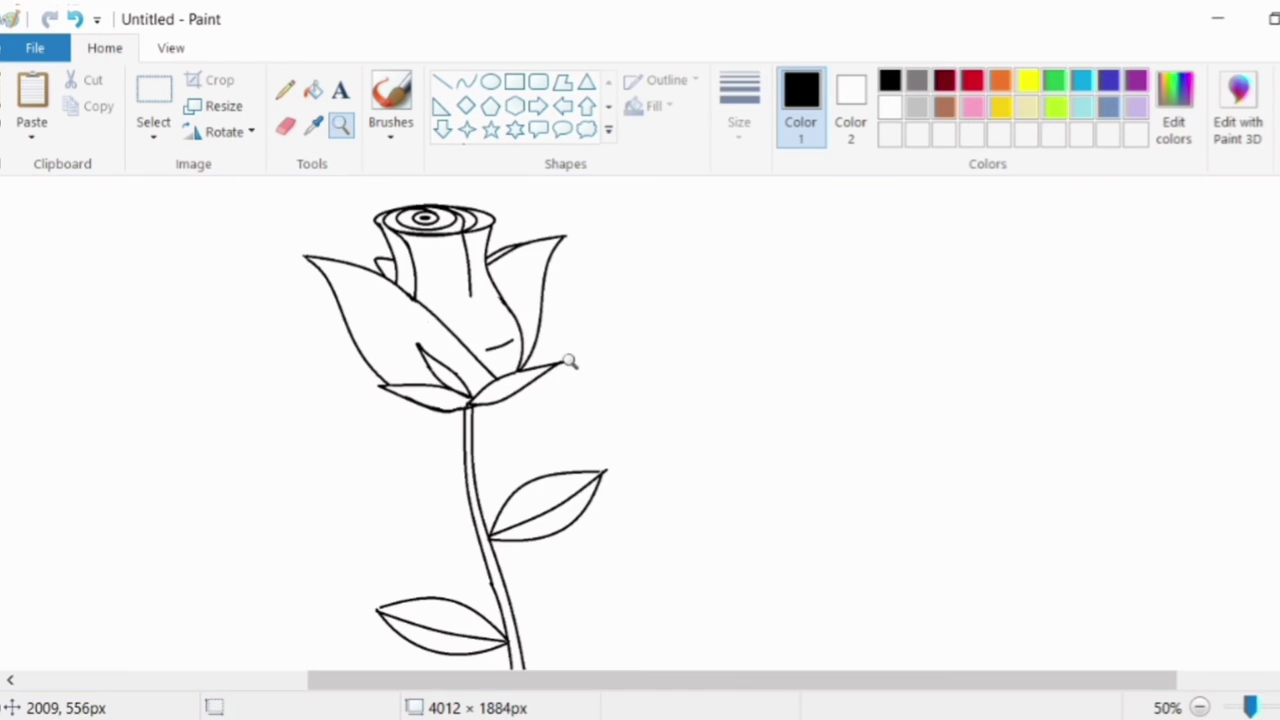
click(618, 456)
click(390, 95)
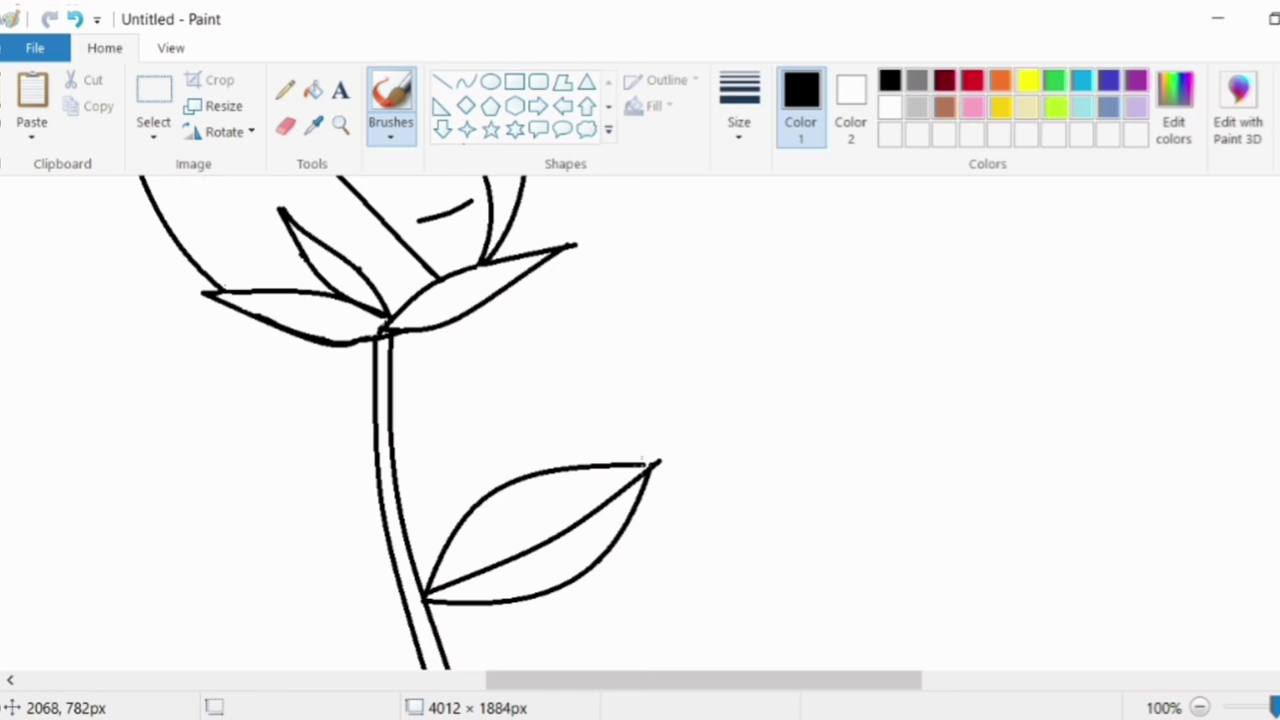
click(285, 125)
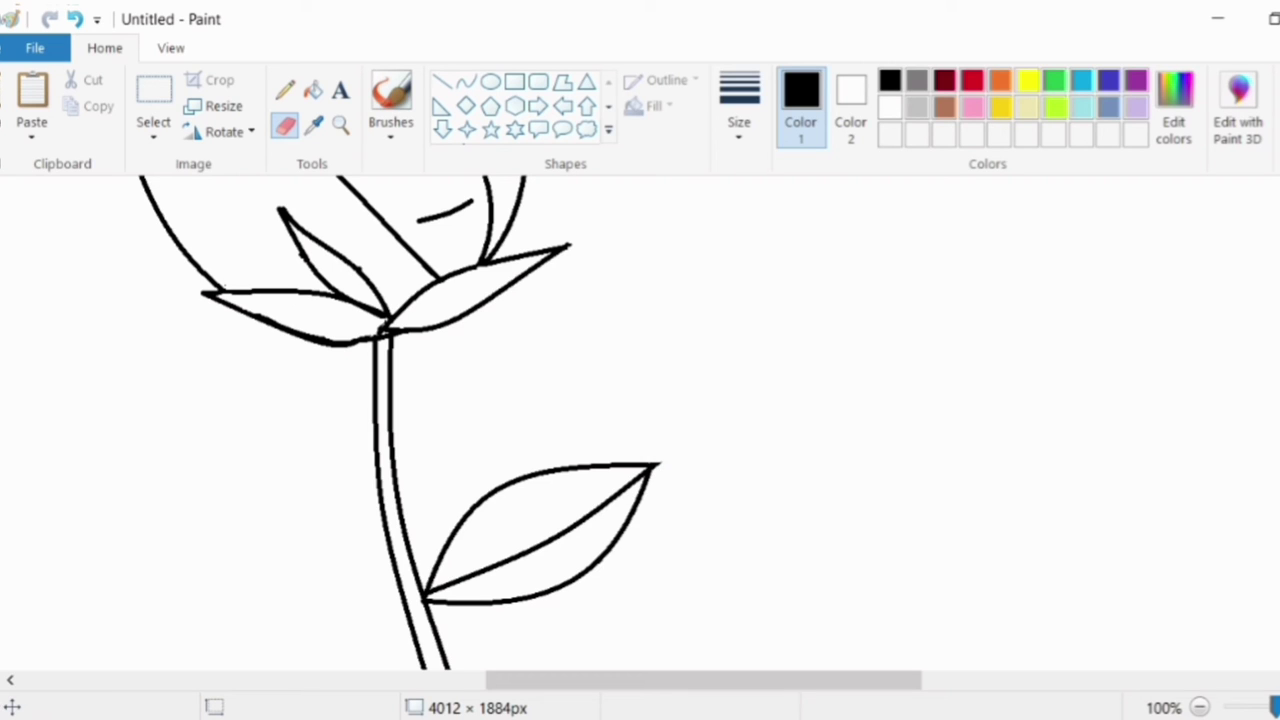
Paint small black serrated teeth along the upper and lower edges of the right stem leaf with a thicker brush.
drag(1274, 707, 1237, 707)
click(340, 125)
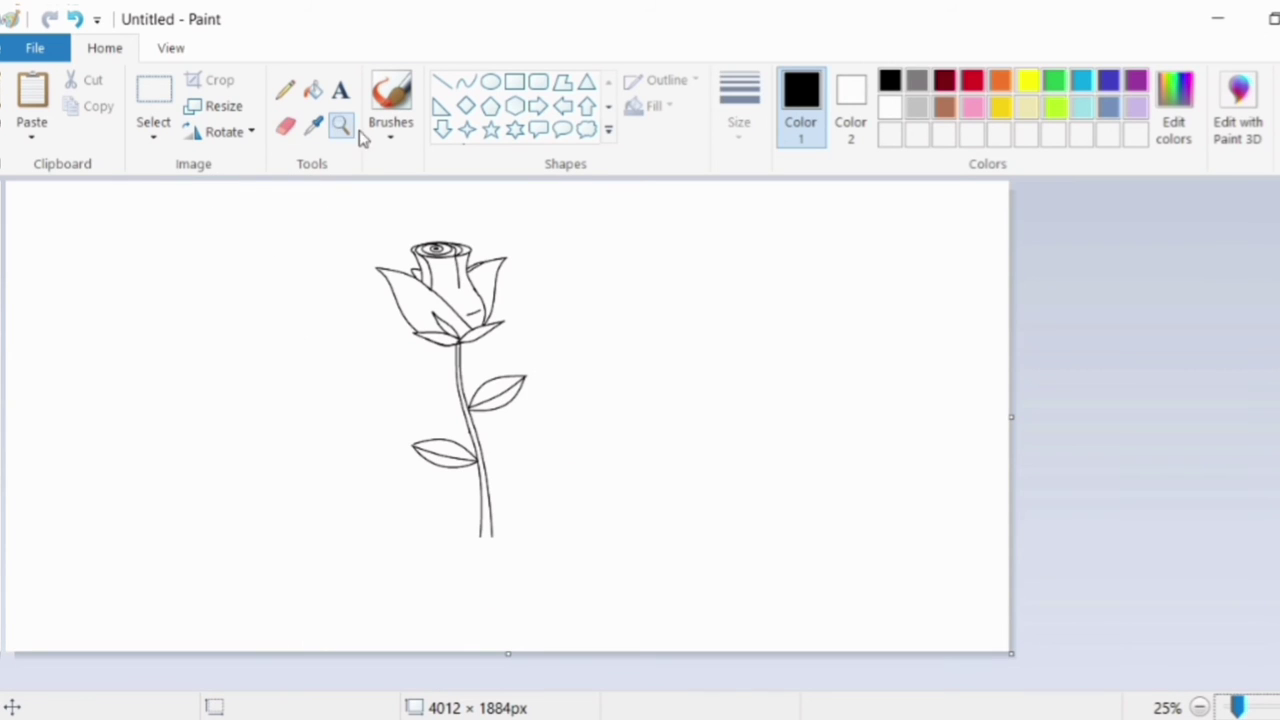
click(550, 392)
click(571, 474)
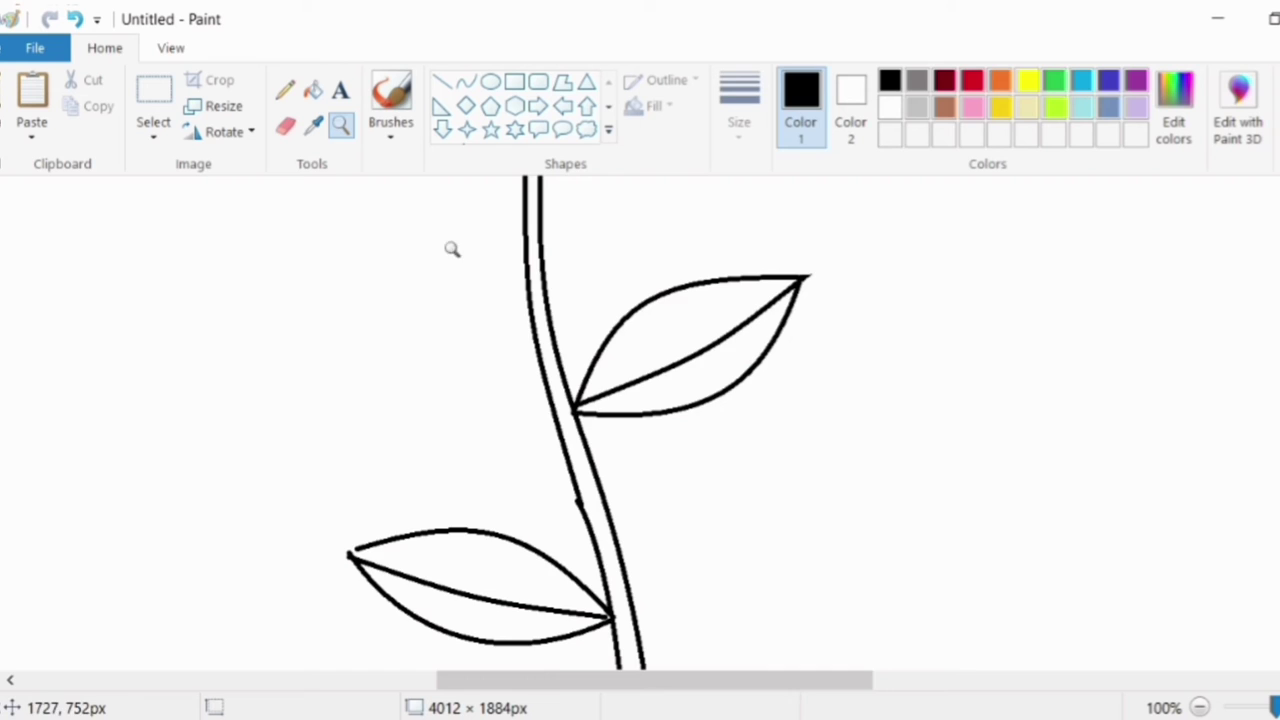
click(720, 326)
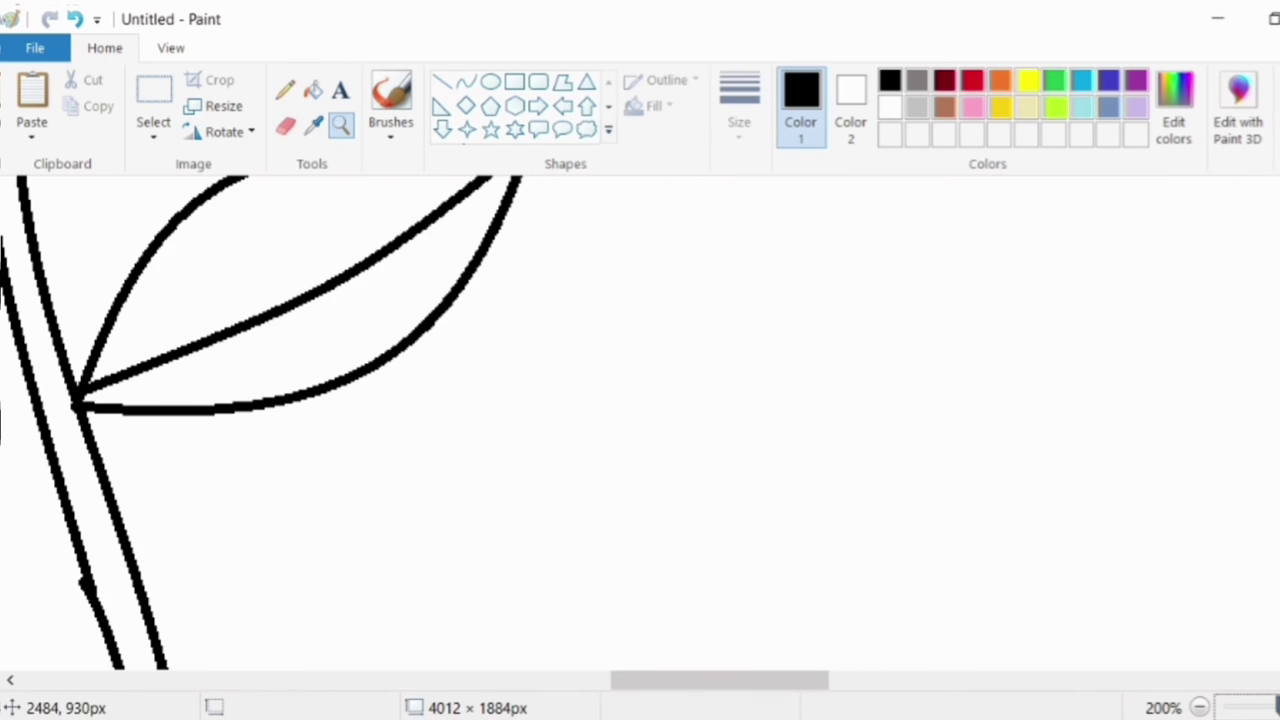
scroll(640, 420, up, 3)
scroll(640, 420, left, 5)
click(390, 100)
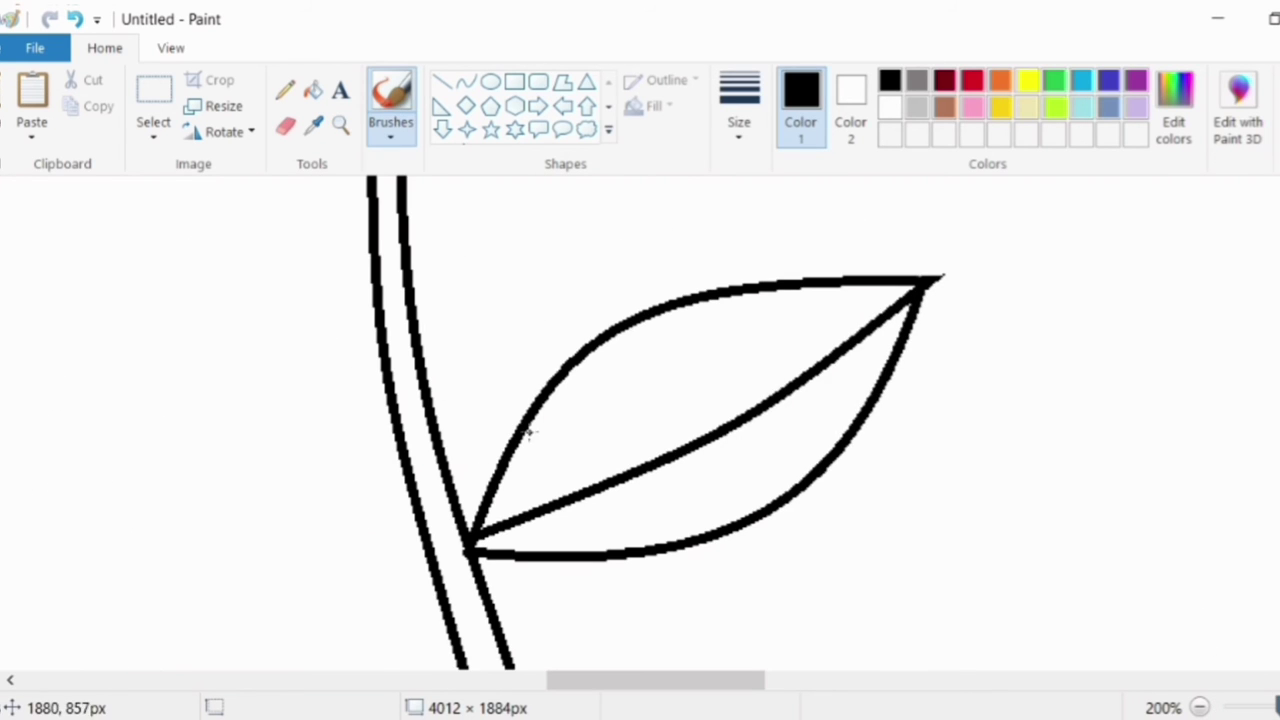
click(736, 128)
click(743, 283)
mouse_move(489, 478)
mouse_down()
mouse_move(507, 409)
mouse_move(517, 421)
mouse_move(557, 346)
mouse_move(567, 362)
mouse_move(637, 292)
mouse_move(649, 307)
mouse_move(739, 264)
mouse_move(740, 282)
mouse_move(787, 284)
mouse_move(850, 265)
mouse_up()
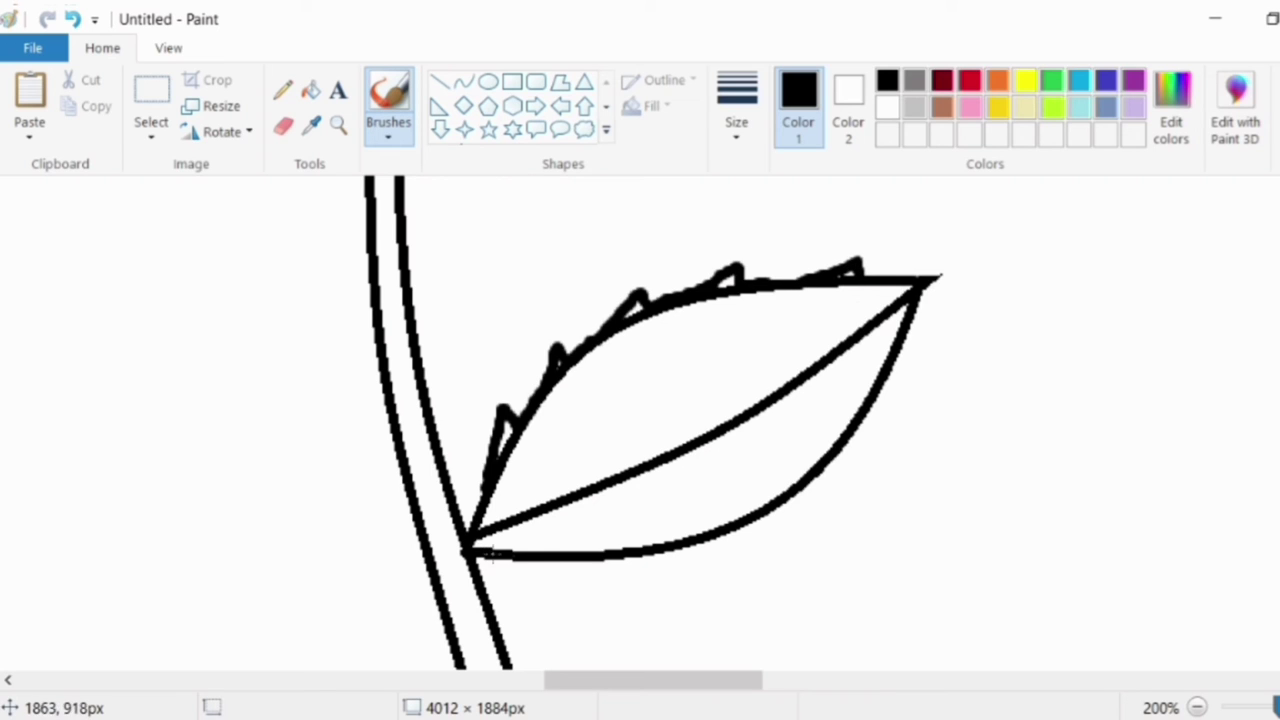
drag(490, 555, 580, 568)
mouse_move(664, 556)
mouse_down()
mouse_move(699, 558)
mouse_move(682, 535)
mouse_move(809, 513)
mouse_move(782, 505)
mouse_move(869, 438)
mouse_move(858, 422)
mouse_move(916, 362)
mouse_up()
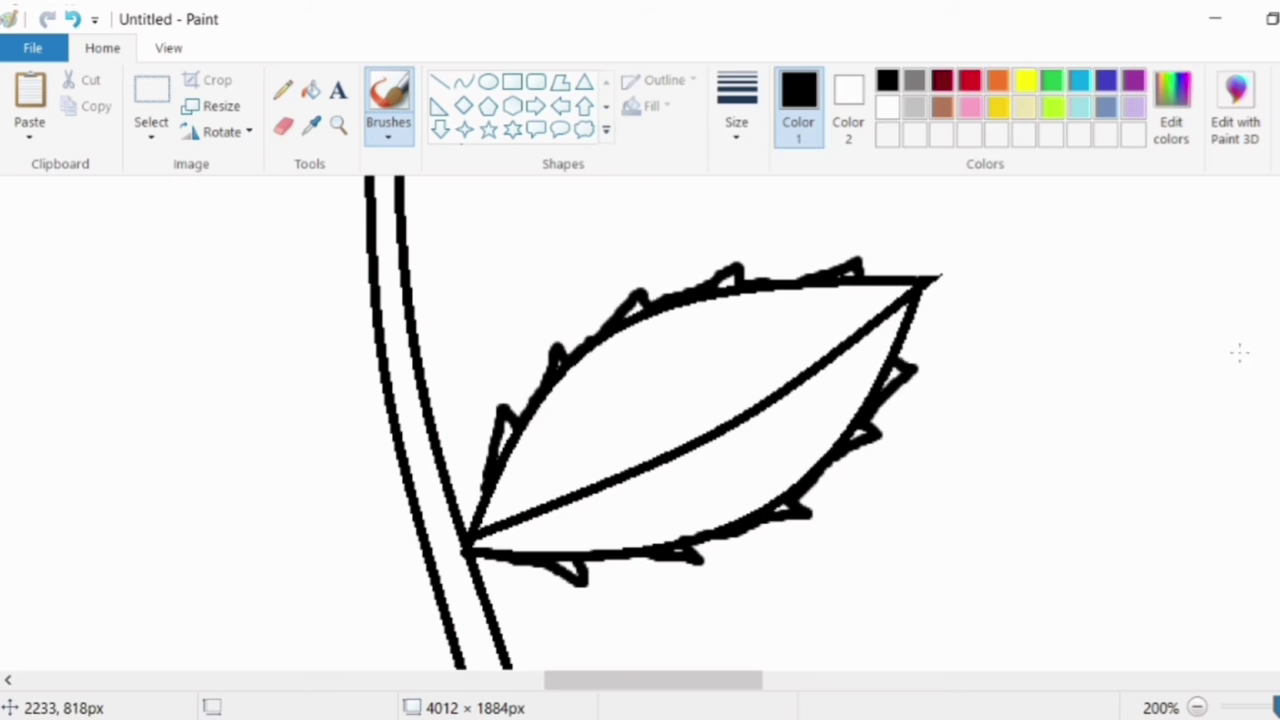
Paint serrated teeth along the upper edge of the left stem leaf and undo the stroke tried on its lower edge.
scroll(1237, 443, down, 5)
drag(640, 682, 612, 682)
mouse_move(692, 442)
mouse_down()
mouse_move(652, 381)
mouse_move(644, 401)
mouse_move(575, 333)
mouse_move(567, 343)
mouse_move(459, 283)
mouse_move(417, 298)
mouse_move(354, 281)
mouse_move(314, 305)
mouse_move(262, 314)
mouse_up()
drag(720, 478, 630, 545)
click(73, 19)
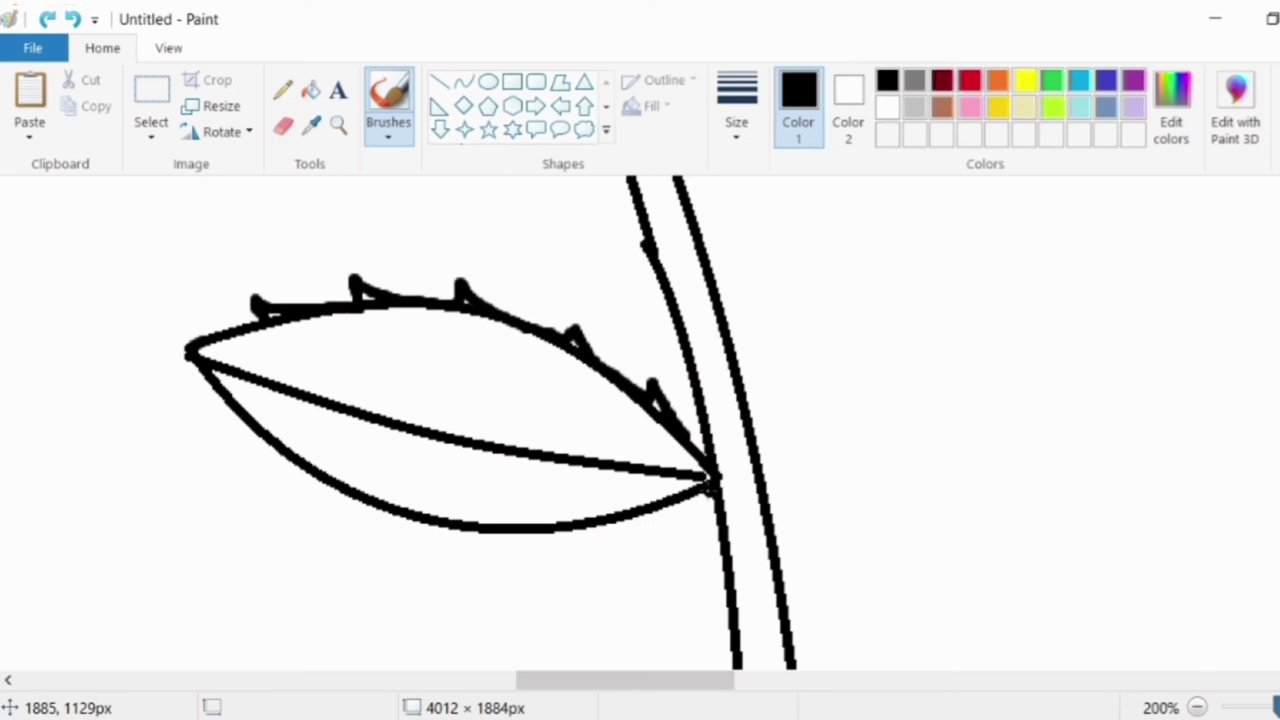
Paint small black serrated teeth along the lower edge of the left stem leaf.
mouse_move(712, 484)
mouse_down()
mouse_move(655, 547)
mouse_move(641, 521)
mouse_move(517, 555)
mouse_up()
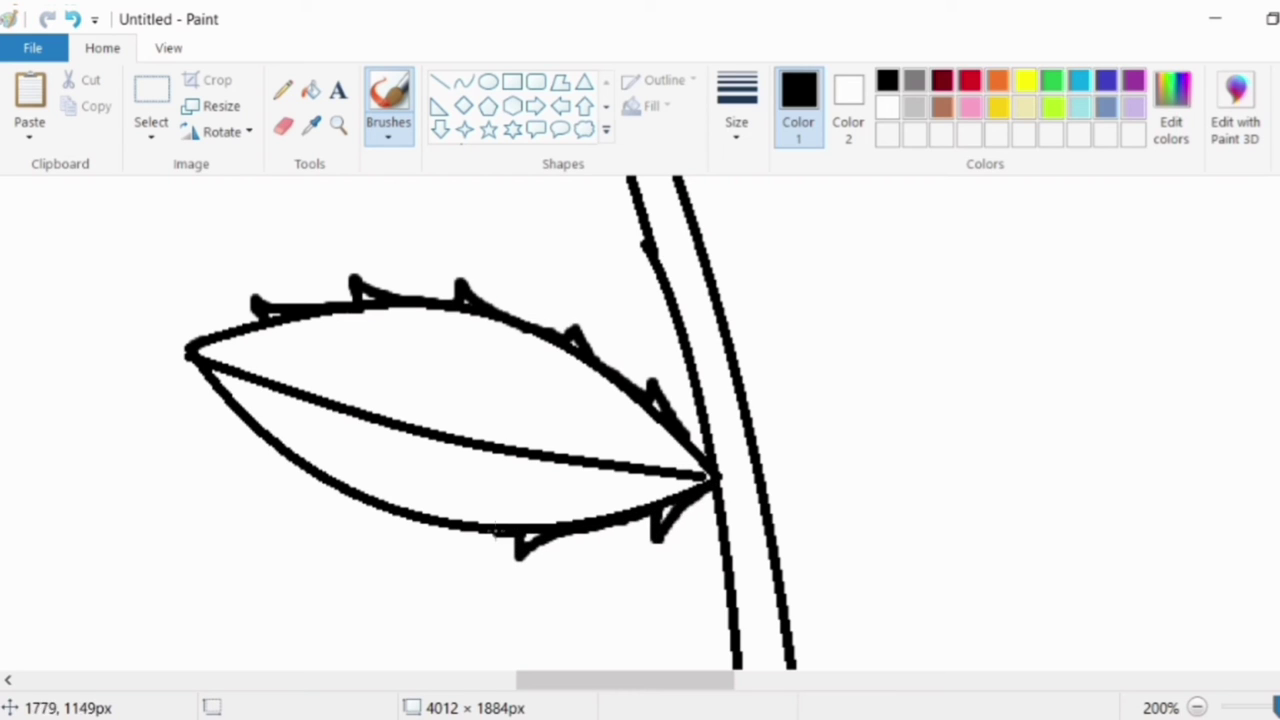
mouse_move(357, 505)
mouse_down()
mouse_move(305, 488)
mouse_move(311, 476)
mouse_move(235, 425)
mouse_up()
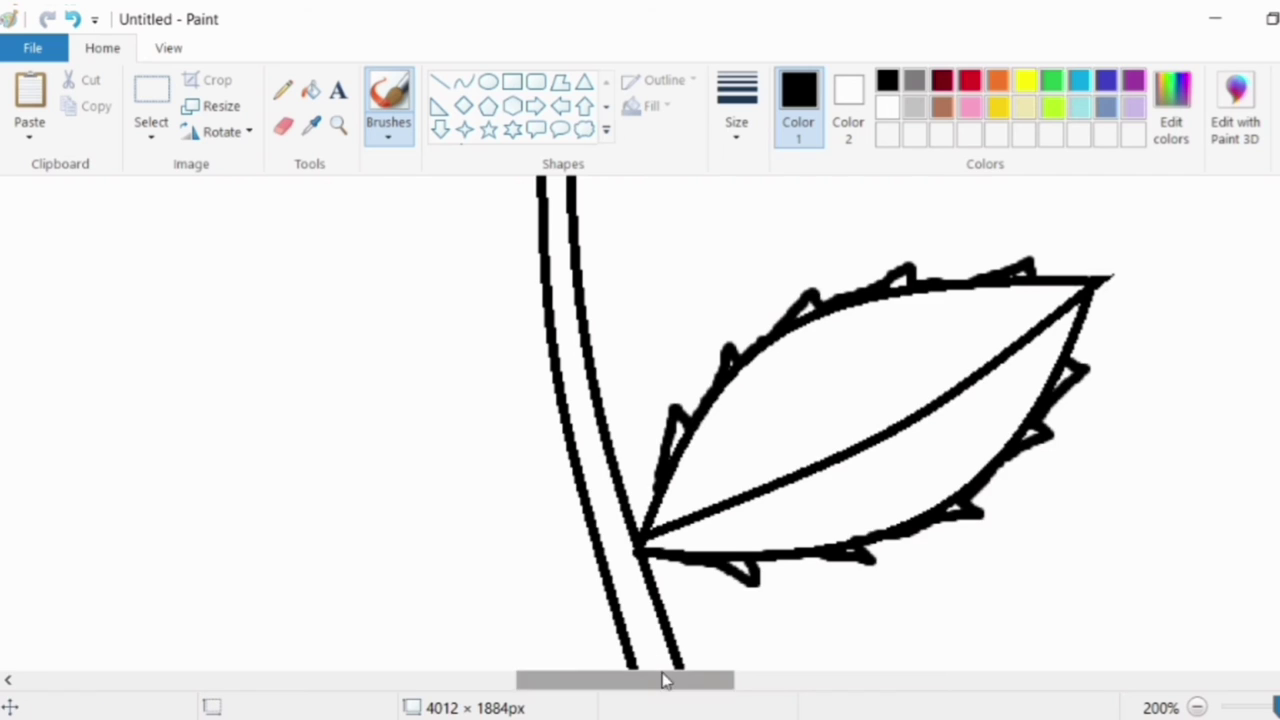
Erase the original outline beneath the teeth on the upper edge of the right stem leaf with a small eraser.
drag(663, 677, 707, 678)
click(283, 125)
click(750, 120)
click(754, 230)
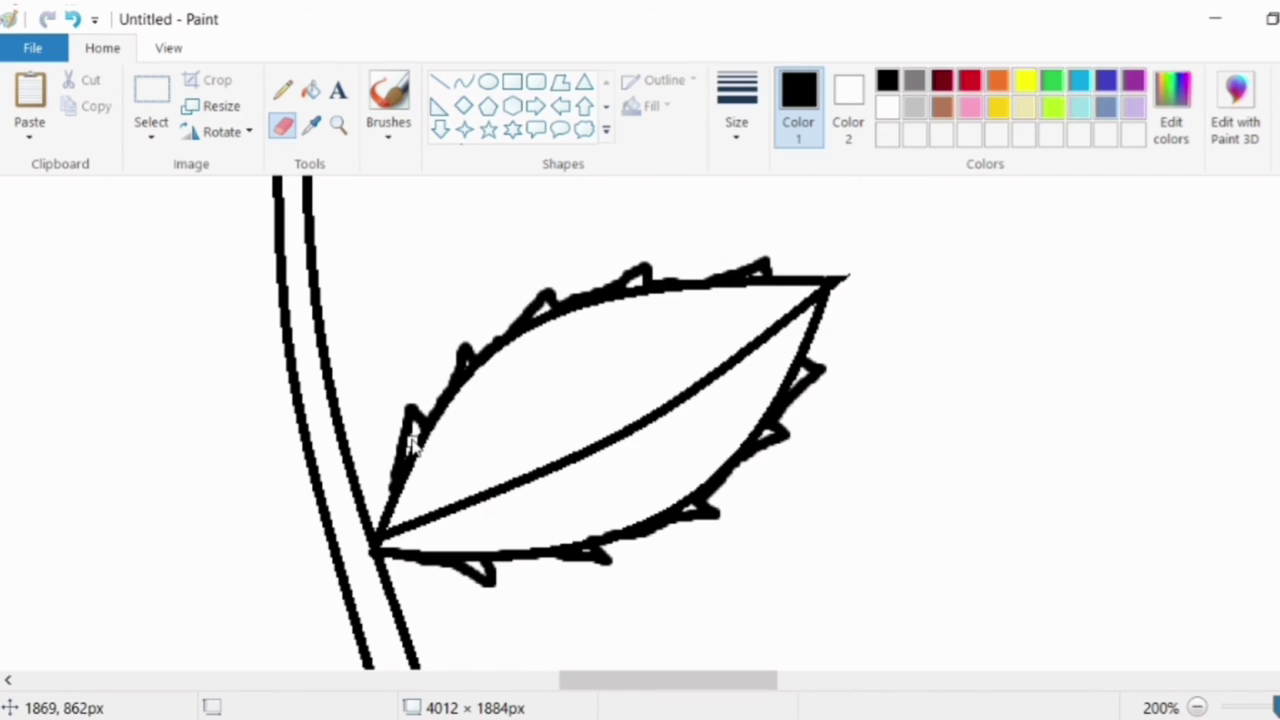
click(740, 115)
click(766, 192)
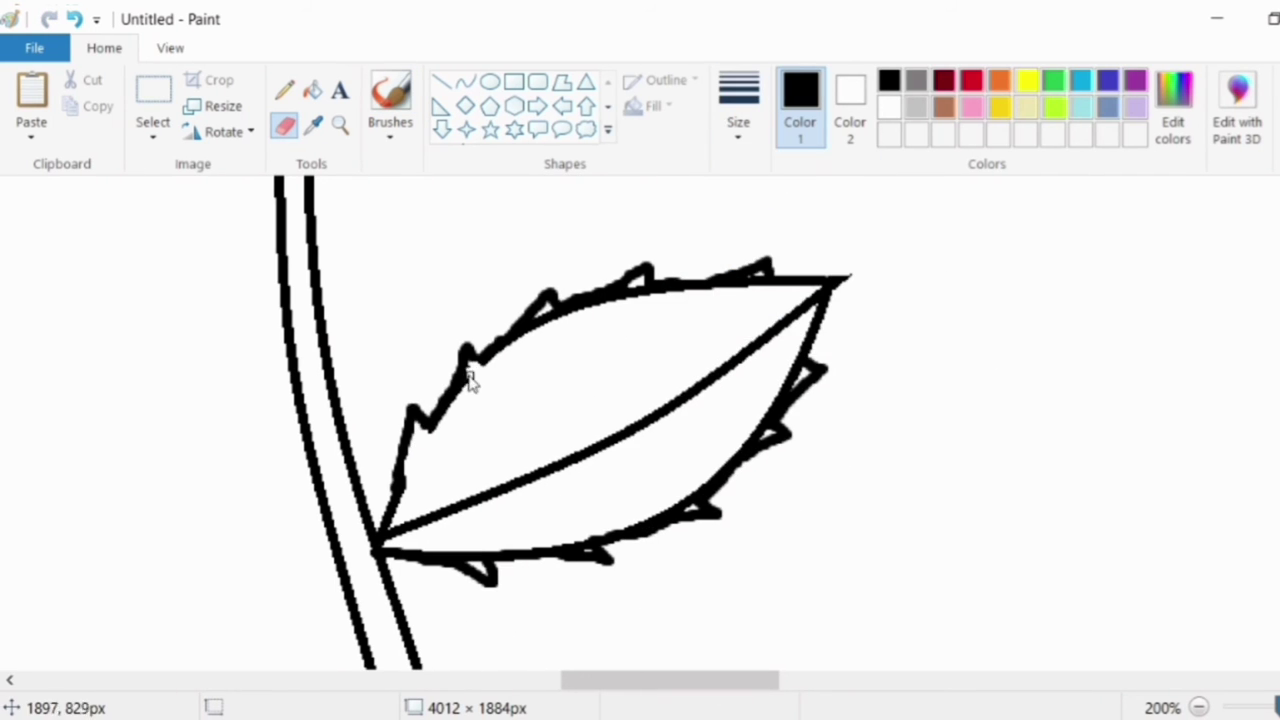
drag(536, 322, 550, 318)
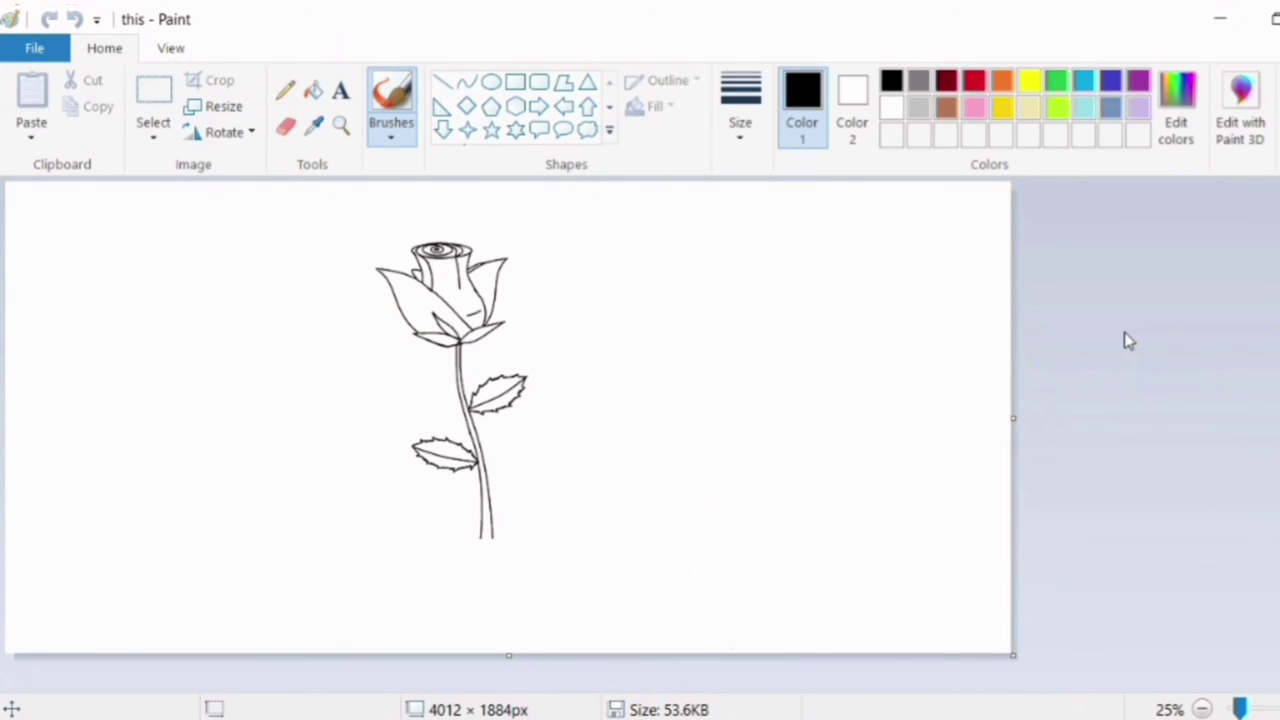
Mix a custom dark crimson drawing colour with red 181, green 0 and blue 58.
click(973, 107)
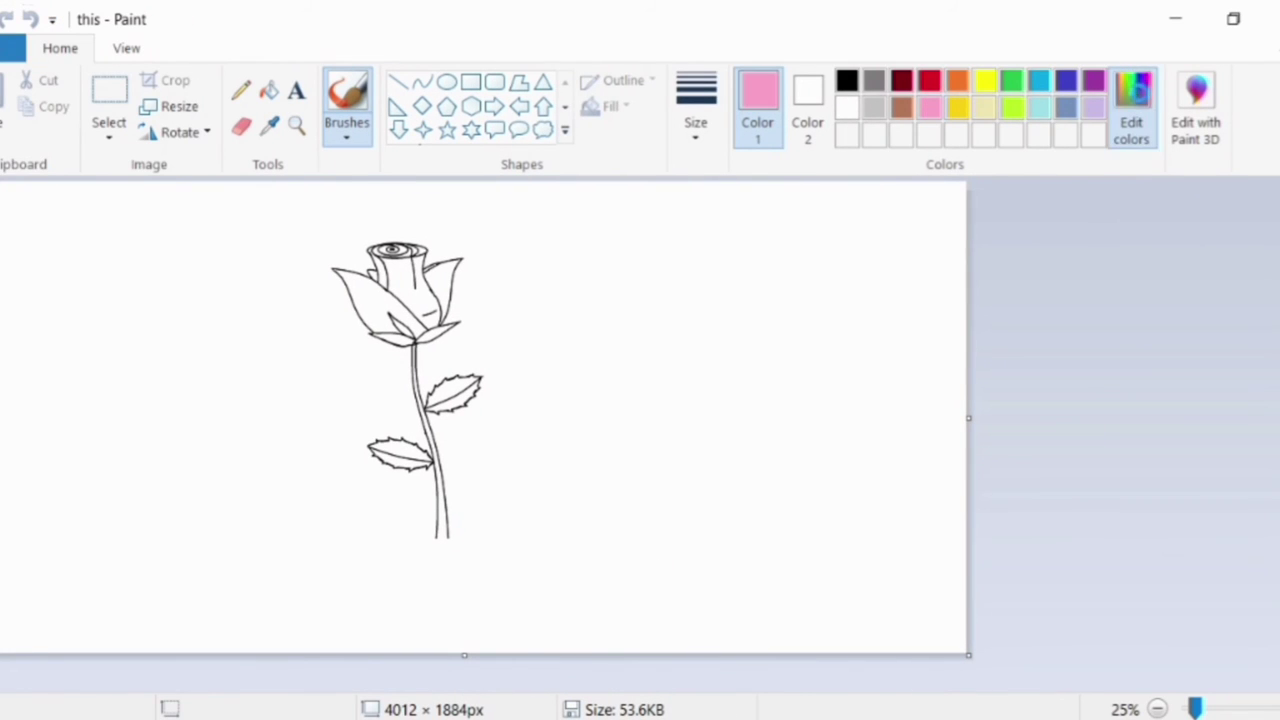
click(1131, 107)
drag(923, 240, 930, 358)
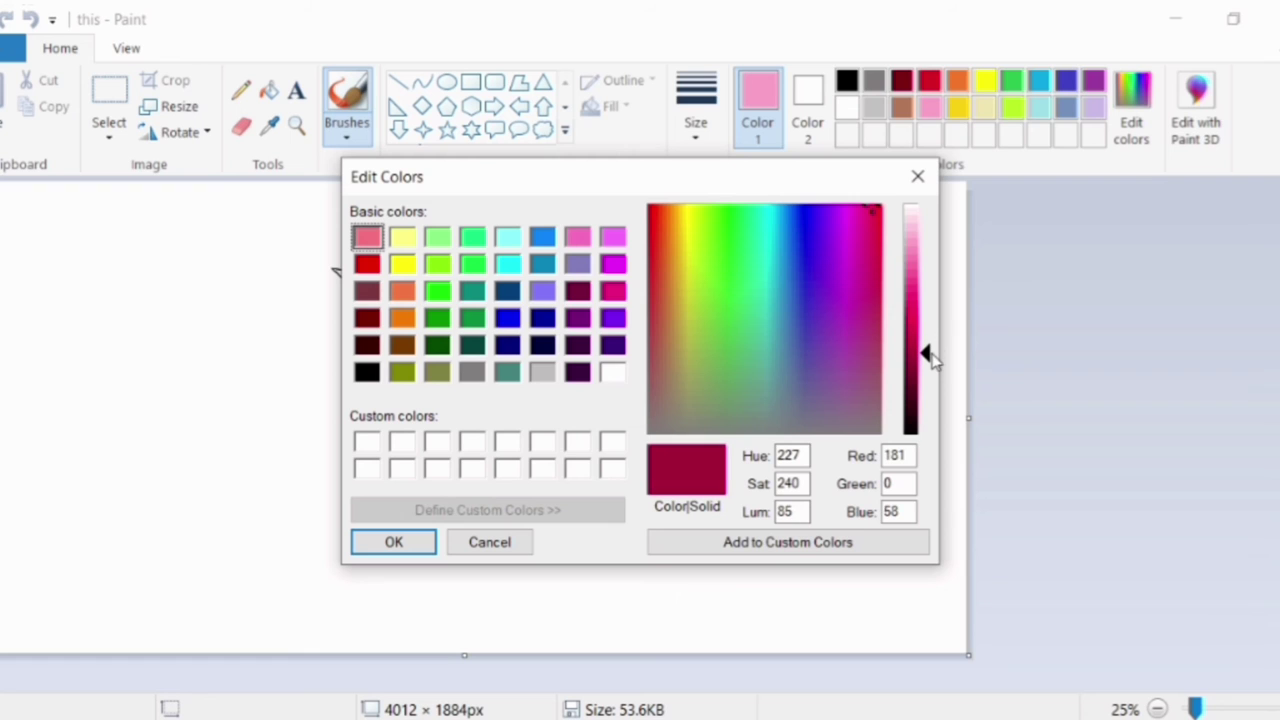
click(393, 541)
Fill the left petal, the rose body, the right petal and the narrow left fold with the custom crimson.
click(269, 90)
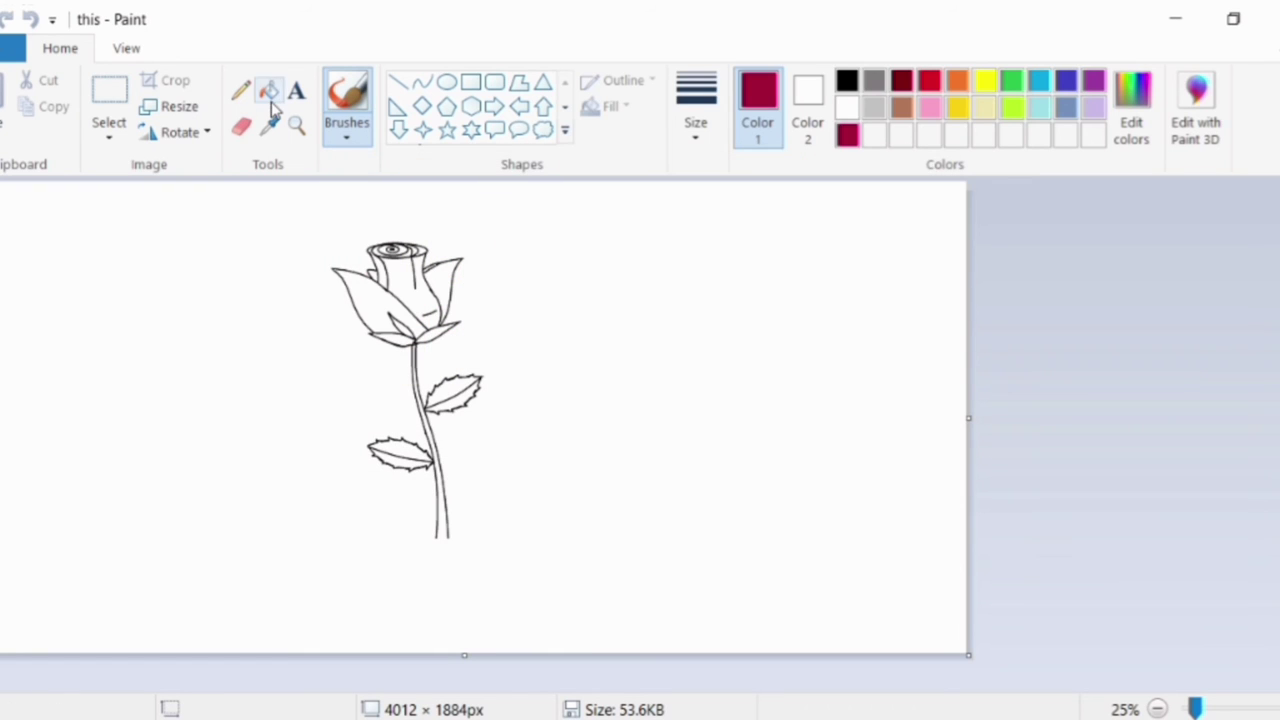
click(378, 301)
click(405, 281)
click(446, 274)
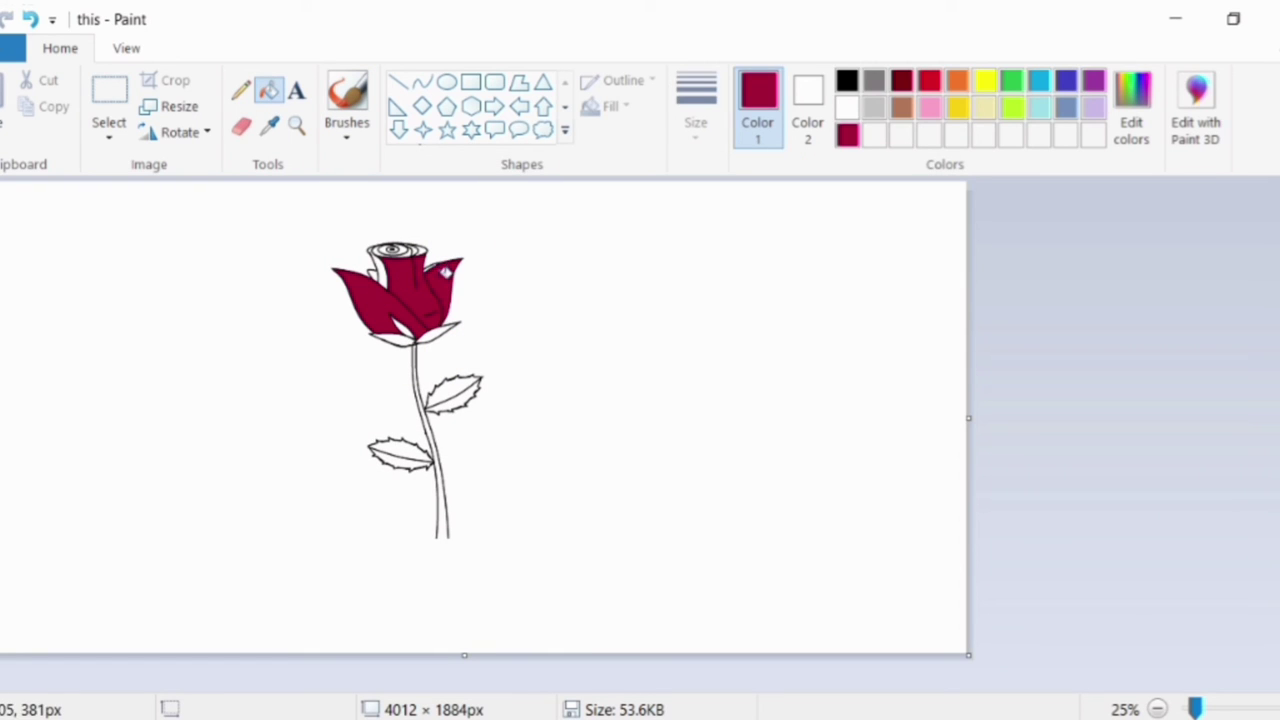
click(380, 270)
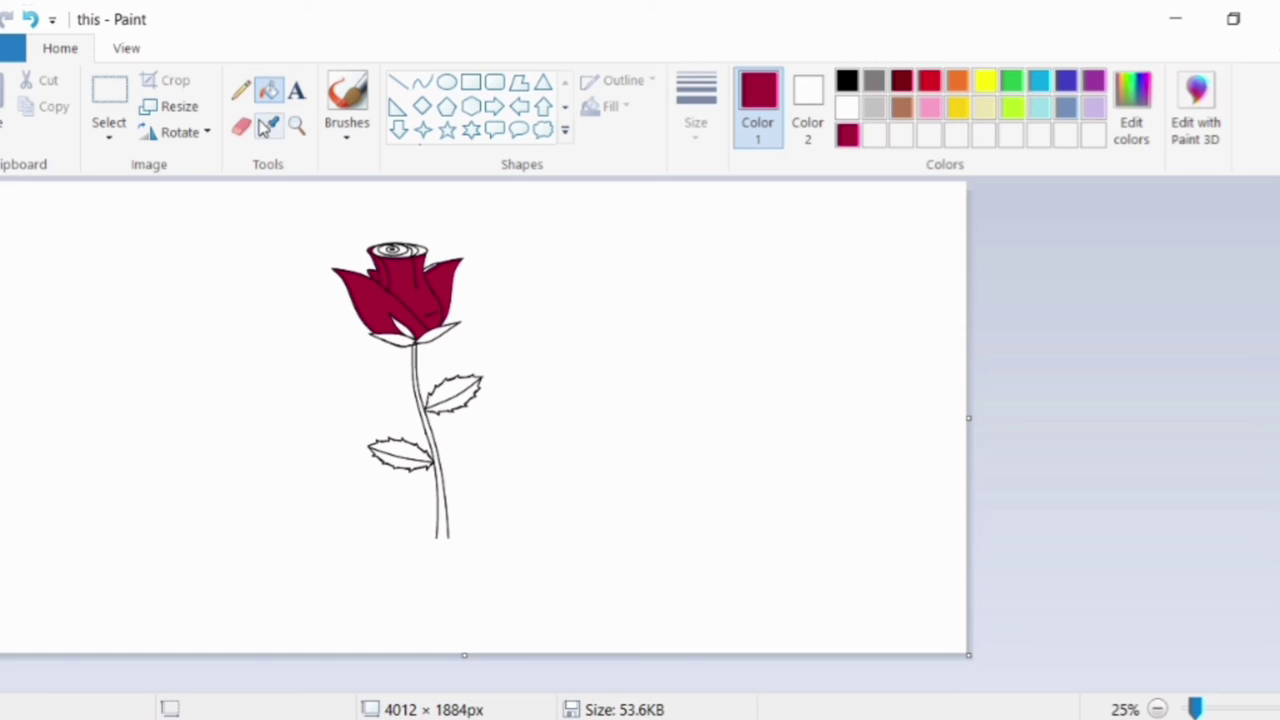
Fill the rings in the rose's top ellipse and the folded edge of the right petal with crimson.
click(296, 125)
click(435, 310)
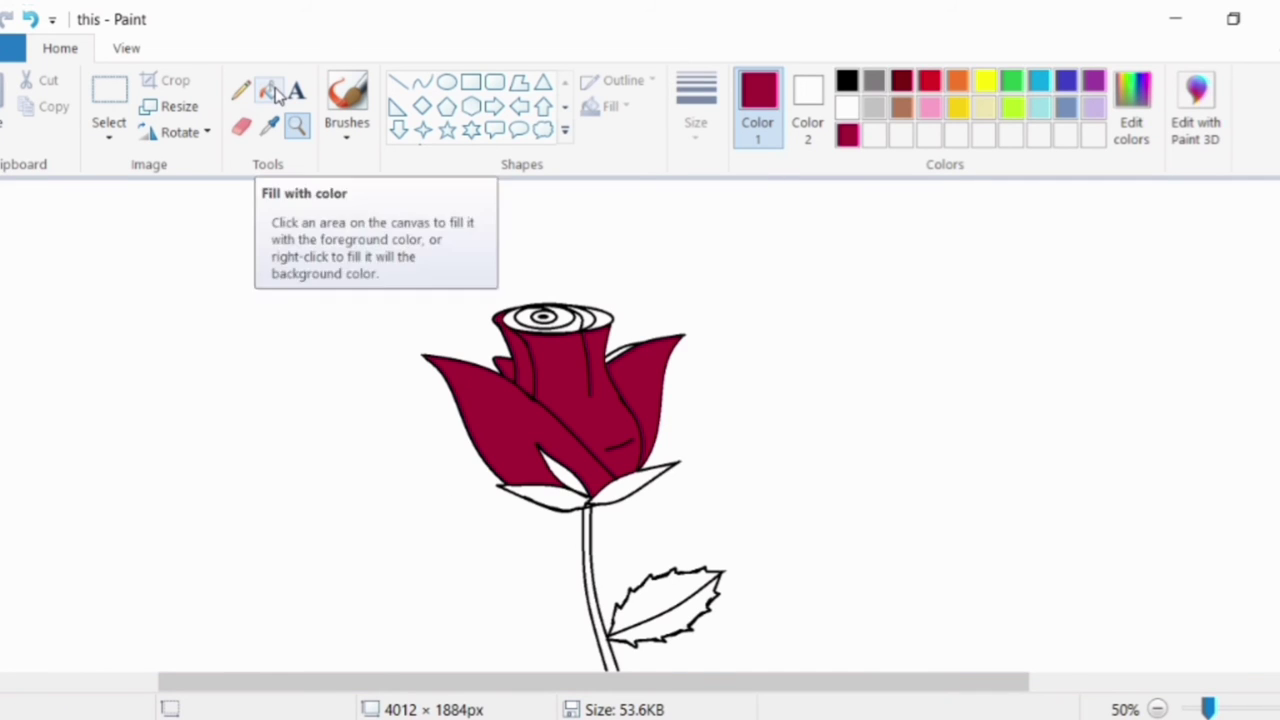
click(271, 92)
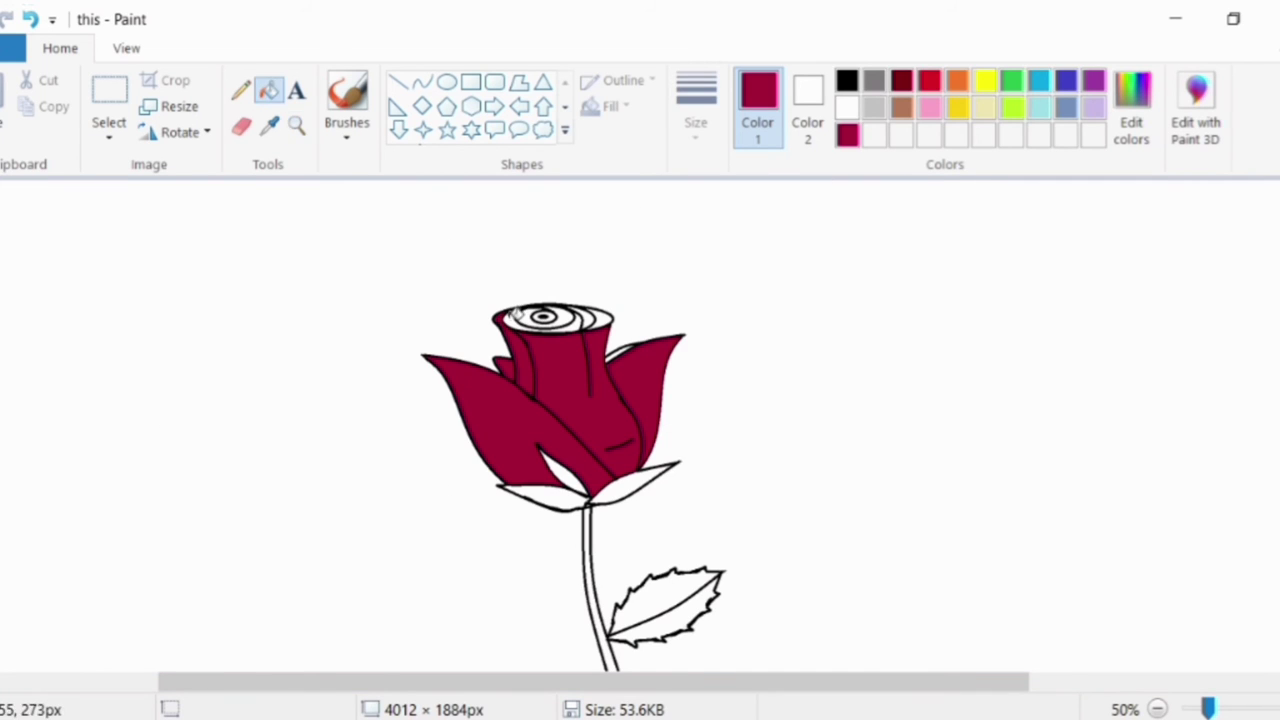
click(583, 314)
click(572, 314)
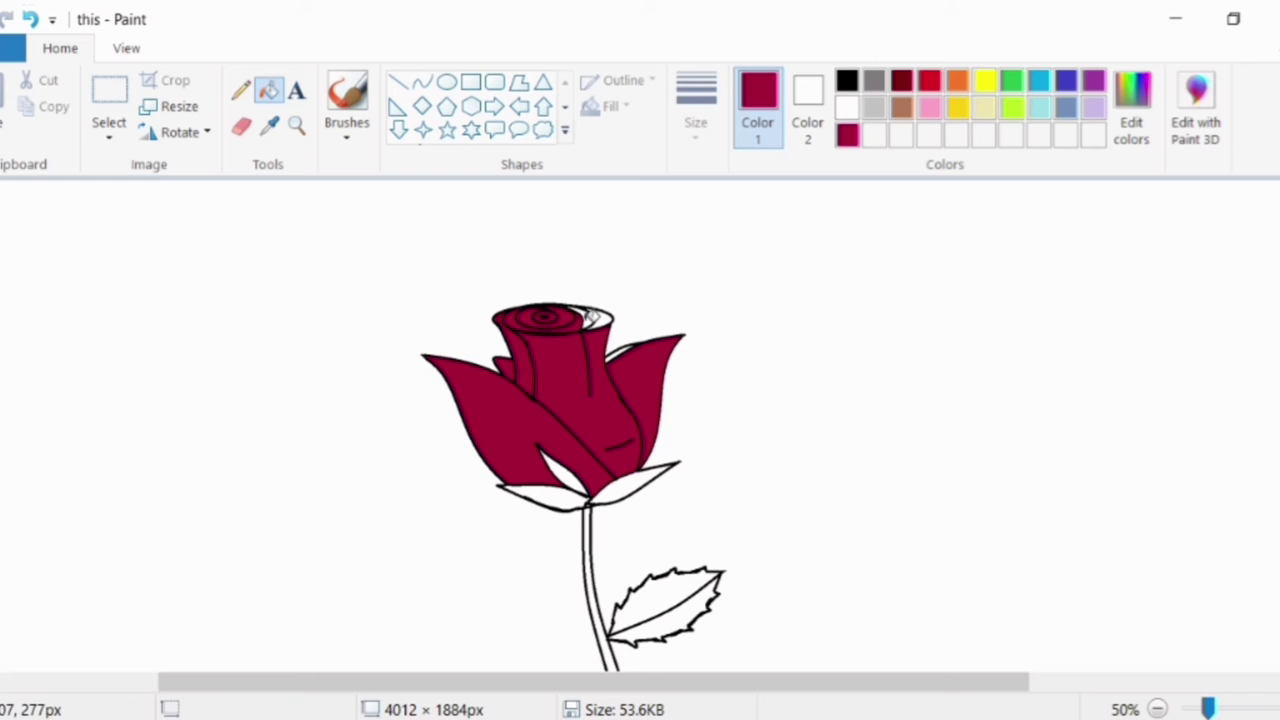
click(607, 318)
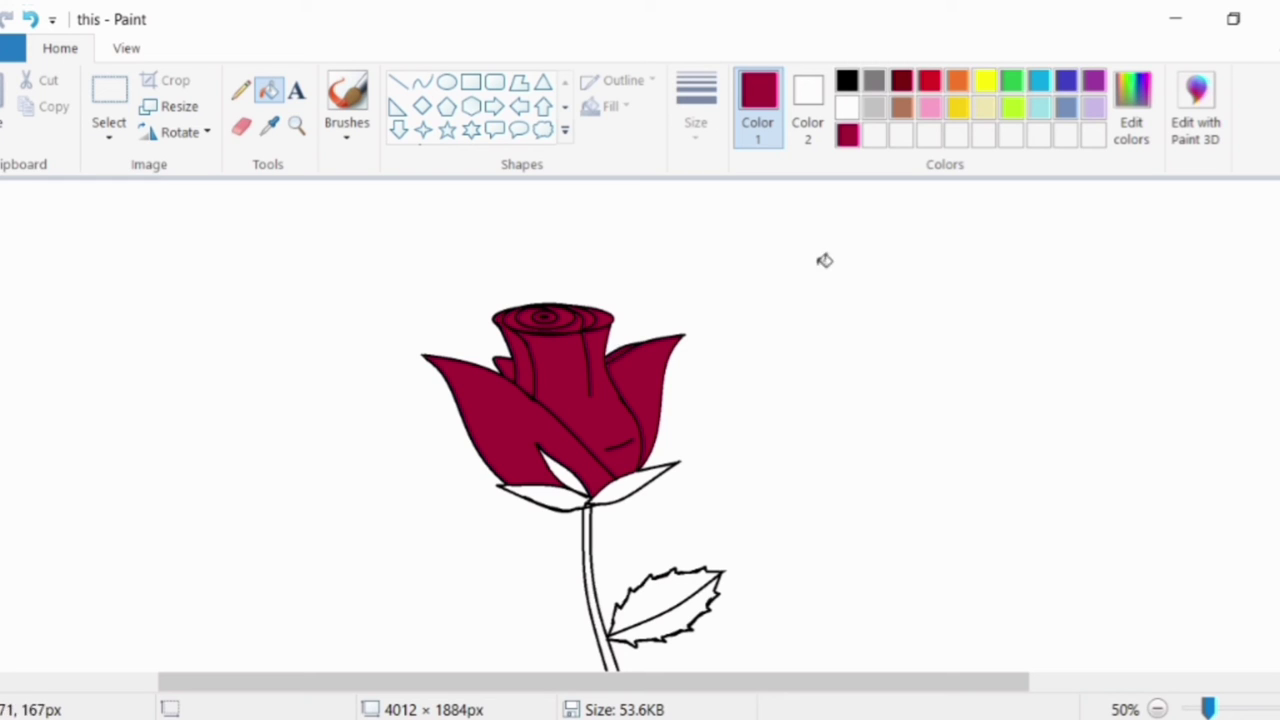
Mix a much darker maroon from the crimson and choose the natural pencil brush with a new stroke size.
click(1131, 110)
drag(923, 346, 924, 410)
click(428, 540)
click(352, 140)
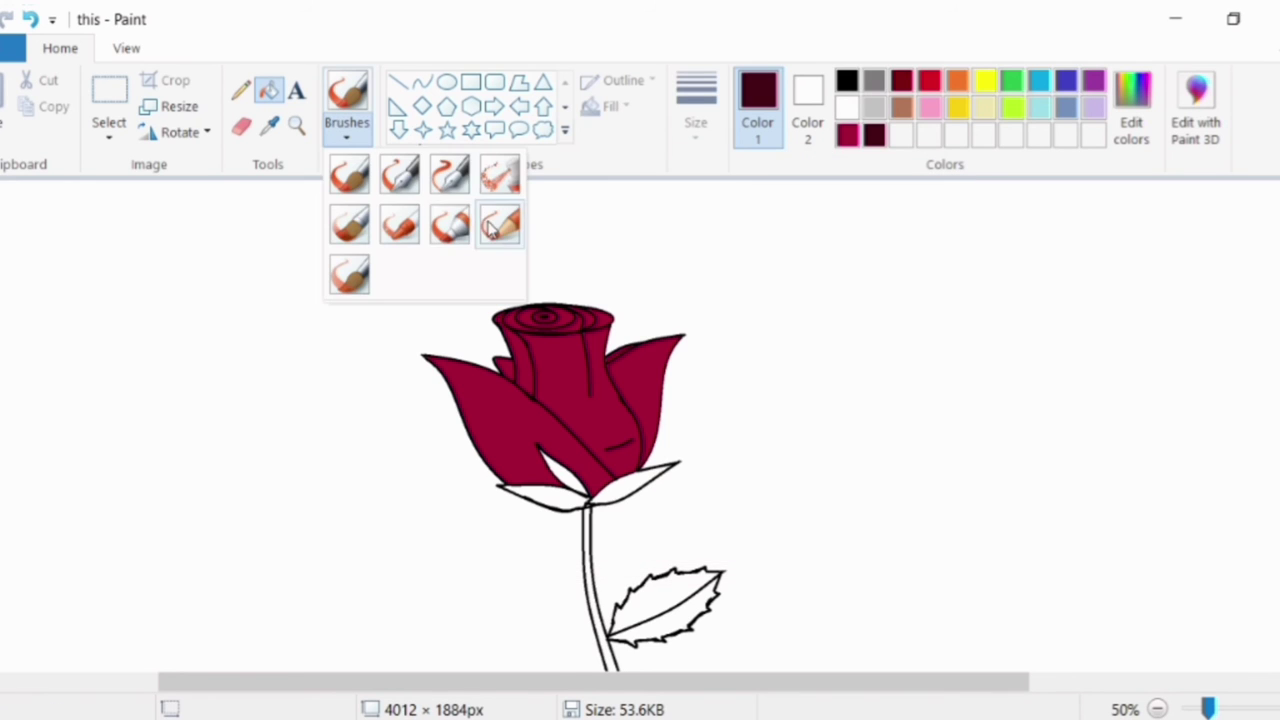
click(490, 228)
click(700, 105)
click(714, 232)
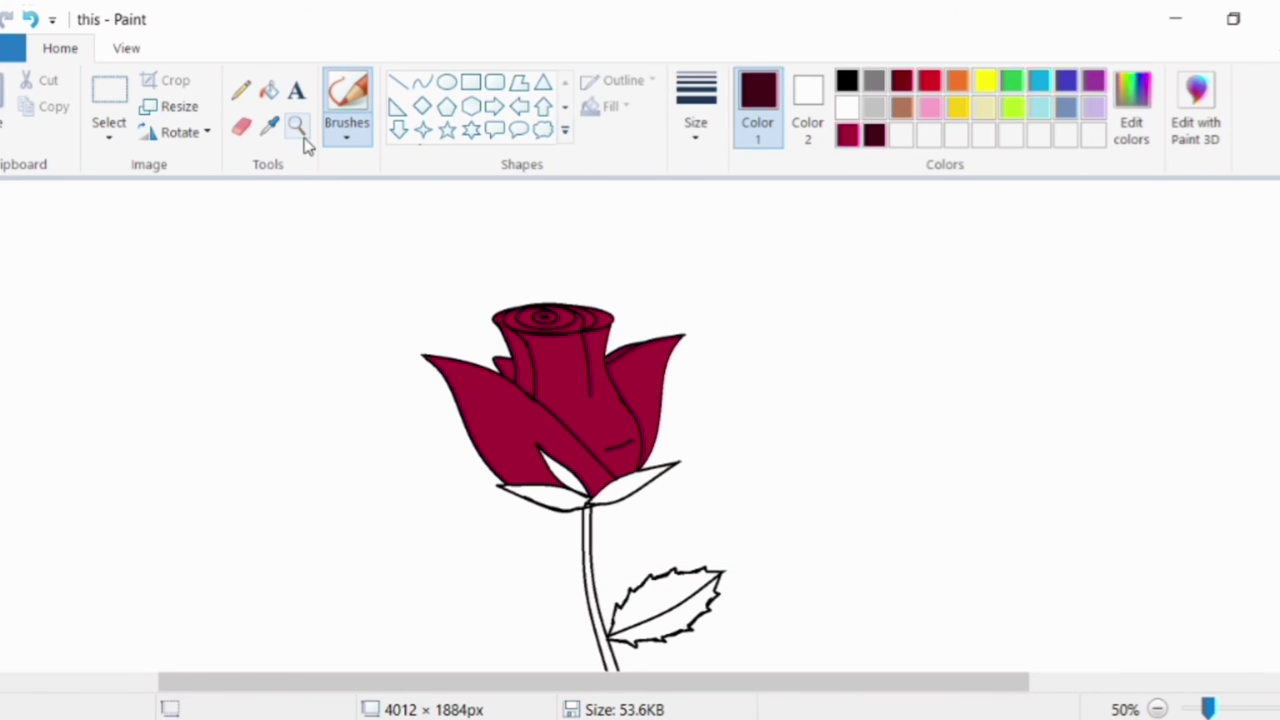
Shade the left petal's outer edge and base in dark maroon, up to the pointed middle base leaf.
click(296, 124)
click(640, 432)
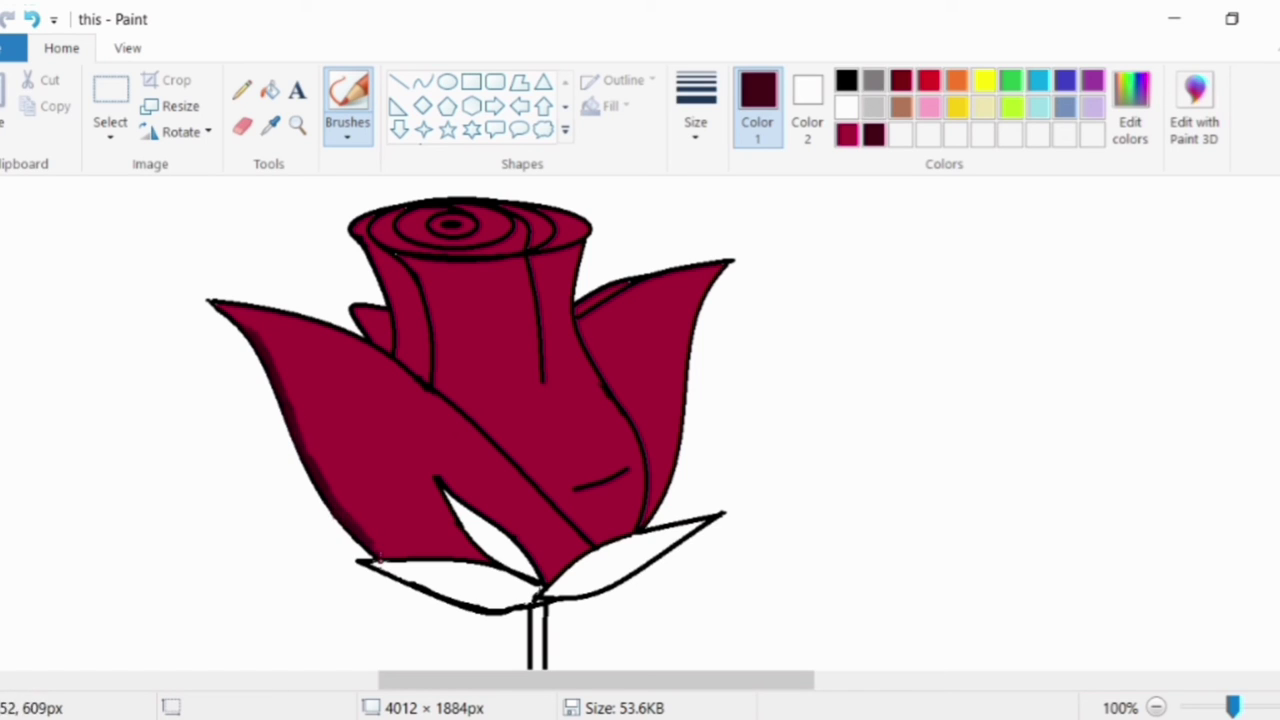
click(297, 124)
click(474, 489)
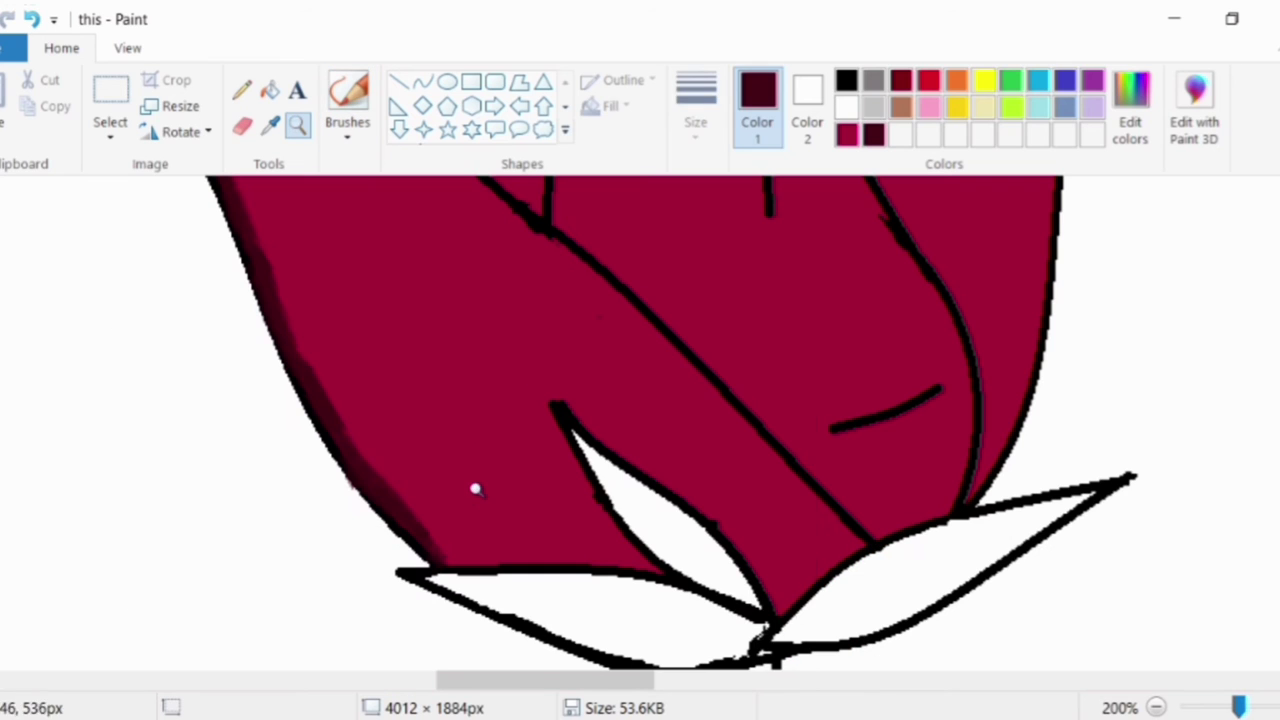
click(345, 100)
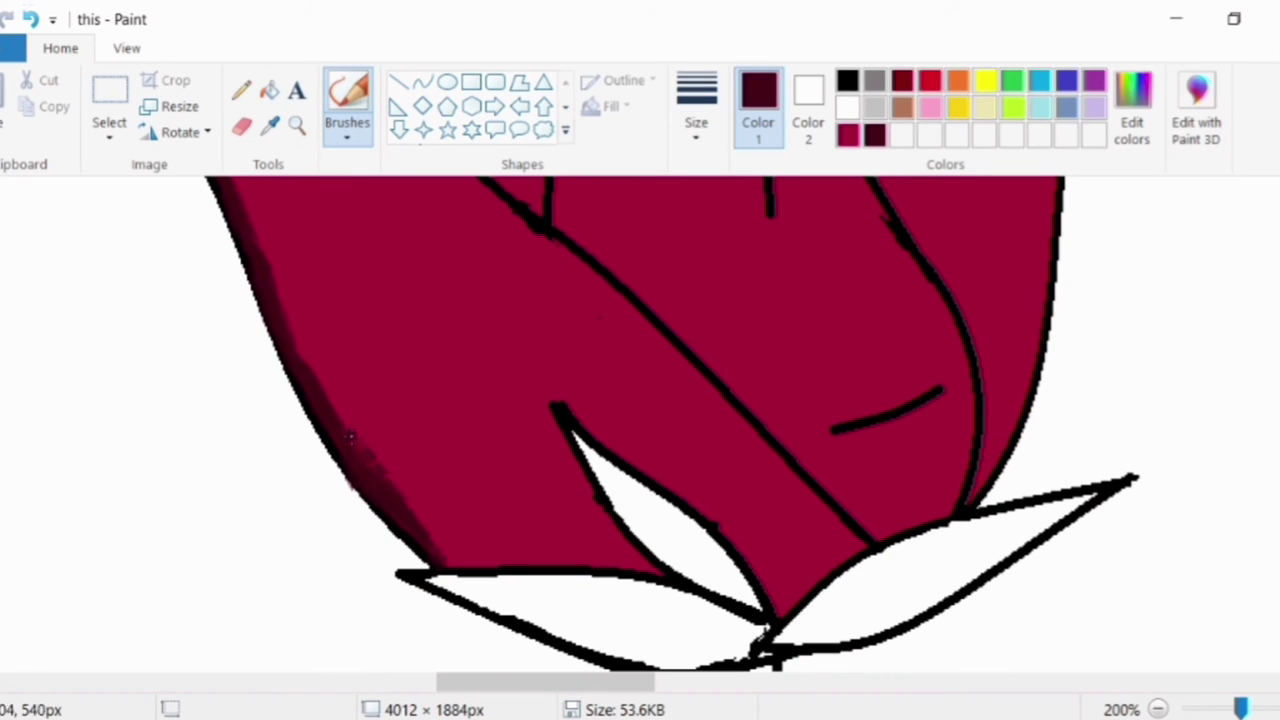
mouse_move(372, 469)
mouse_down()
mouse_move(465, 540)
mouse_move(394, 513)
mouse_move(413, 528)
mouse_move(403, 525)
mouse_move(340, 442)
mouse_move(421, 532)
mouse_move(465, 559)
mouse_move(446, 559)
mouse_move(462, 544)
mouse_move(642, 561)
mouse_move(577, 469)
mouse_move(615, 549)
mouse_move(484, 547)
mouse_move(474, 559)
mouse_move(489, 566)
mouse_move(454, 538)
mouse_up()
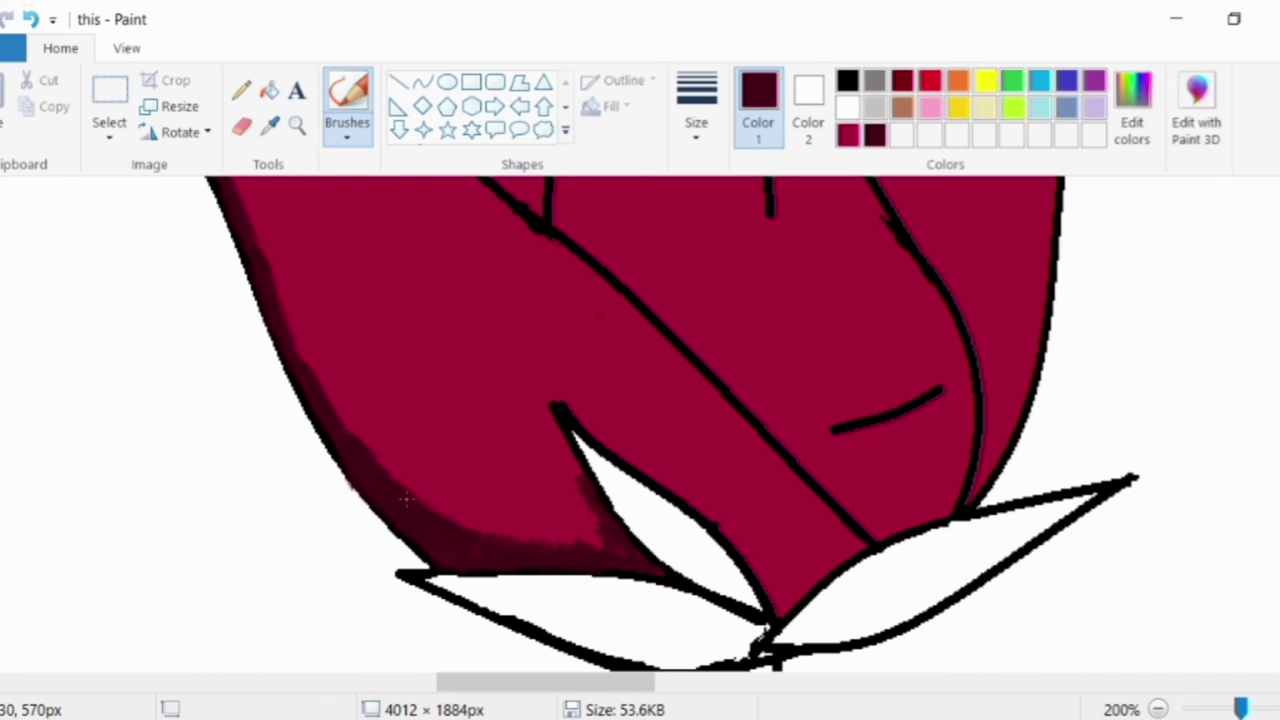
Shade the petal in dark maroon along the upper edge of the pointed middle base leaf and around its bottom tip.
scroll(405, 497, down, 1)
scroll(362, 660, up, 3)
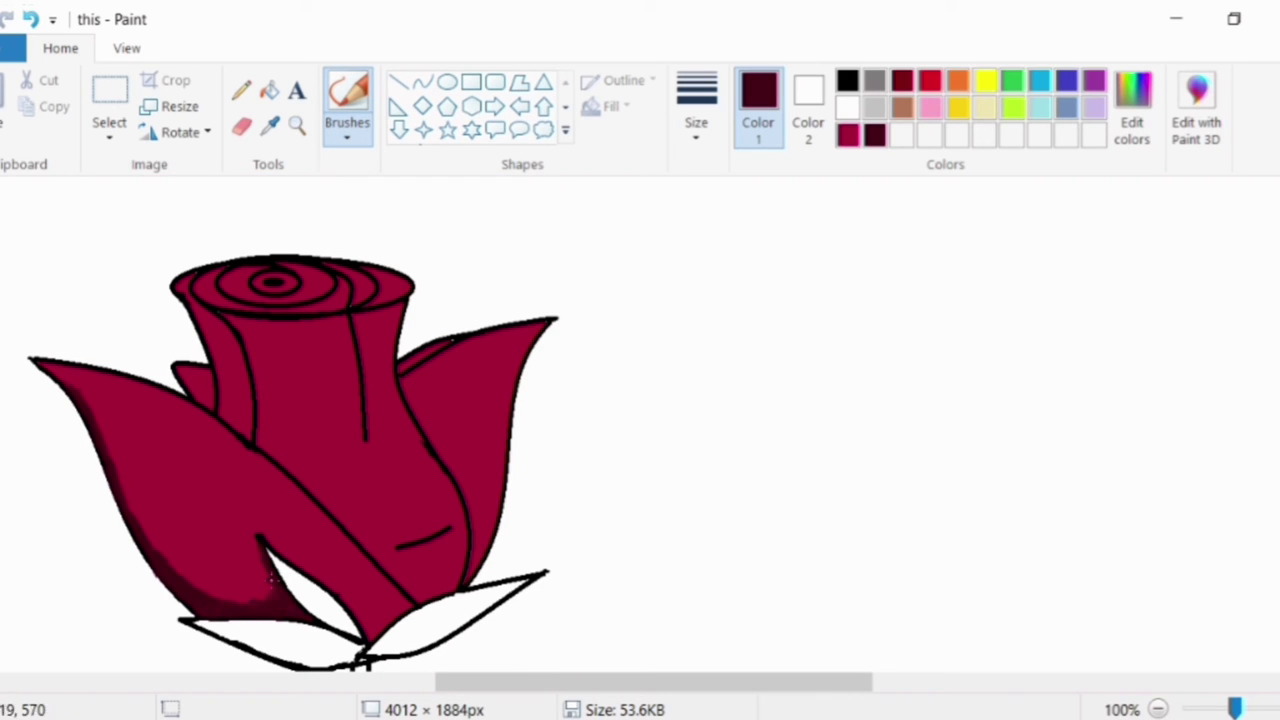
click(296, 124)
click(314, 571)
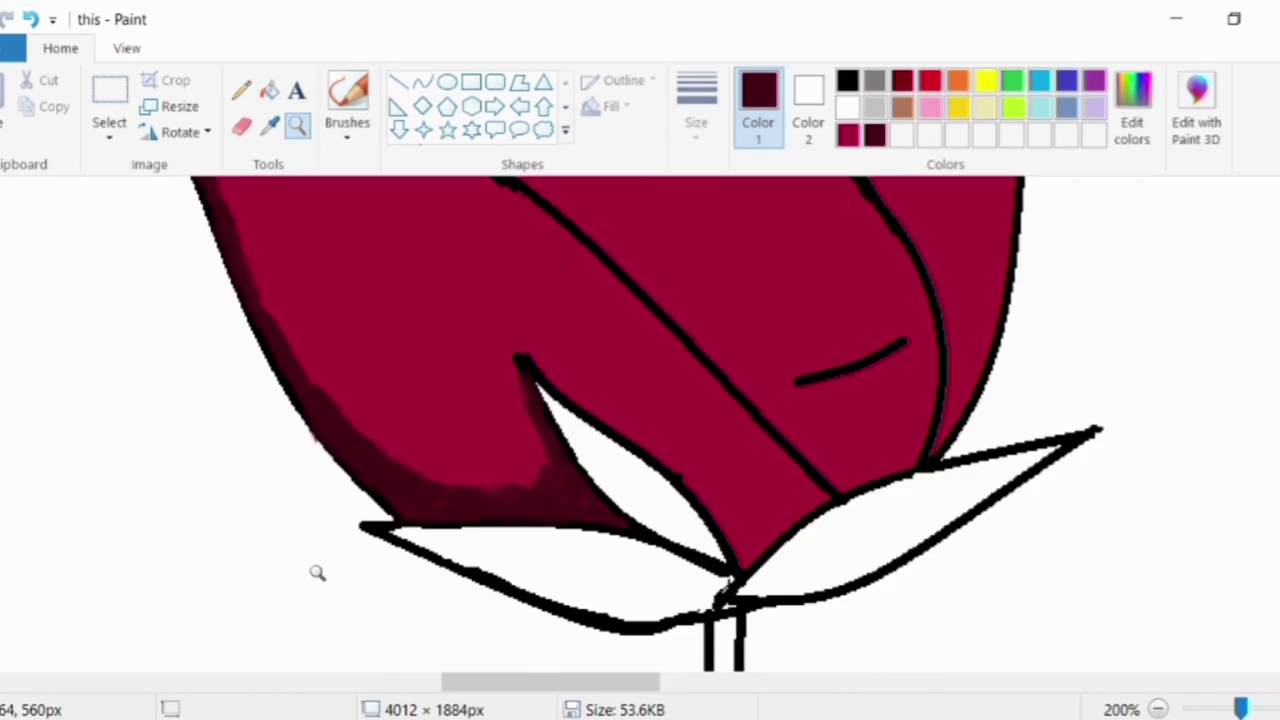
click(347, 100)
drag(745, 568, 678, 468)
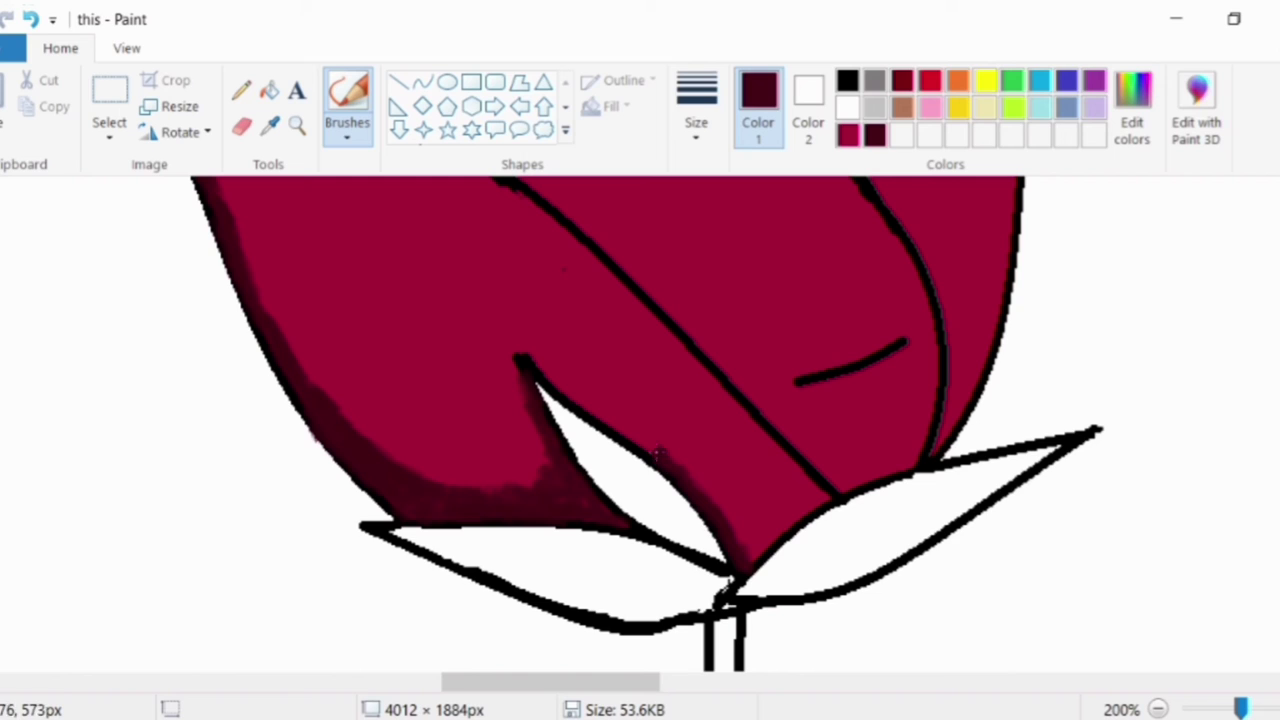
drag(656, 452, 510, 348)
mouse_move(752, 556)
mouse_down()
mouse_move(816, 490)
mouse_move(800, 486)
mouse_up()
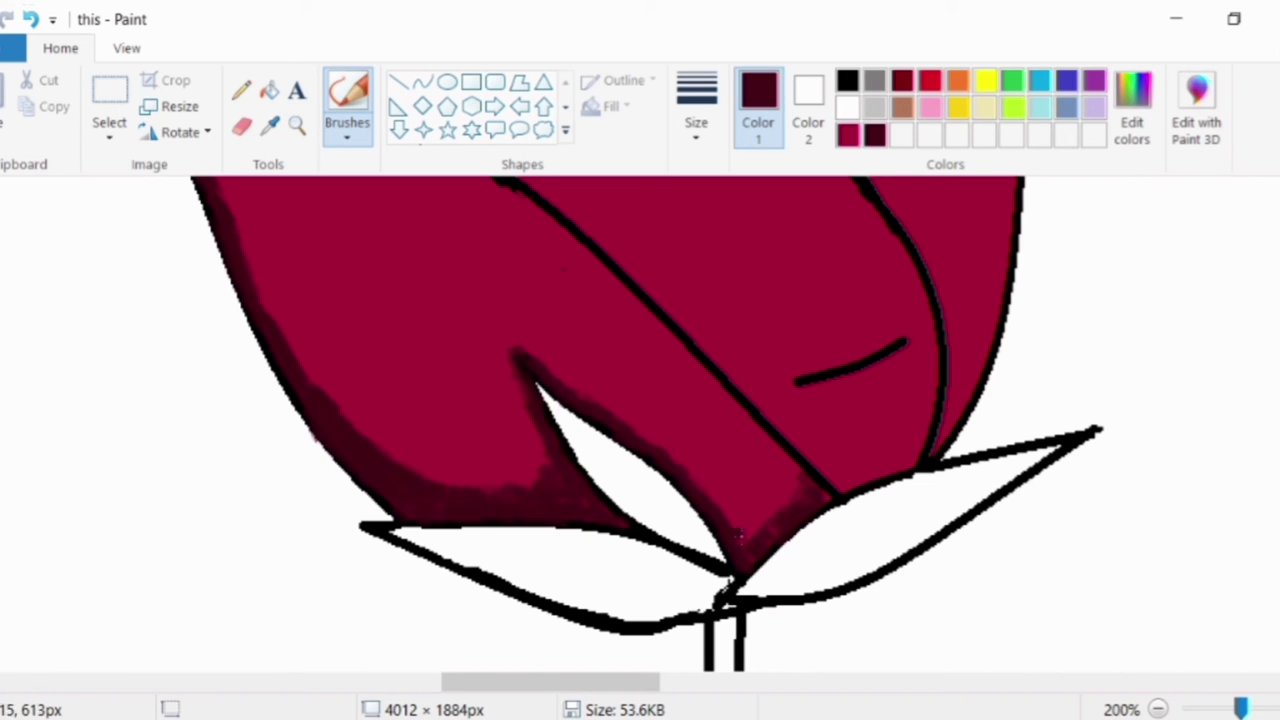
drag(727, 530, 762, 525)
Shade the right petal's outer edge in dark maroon, widening the shadow towards the base.
scroll(762, 525, down, 1)
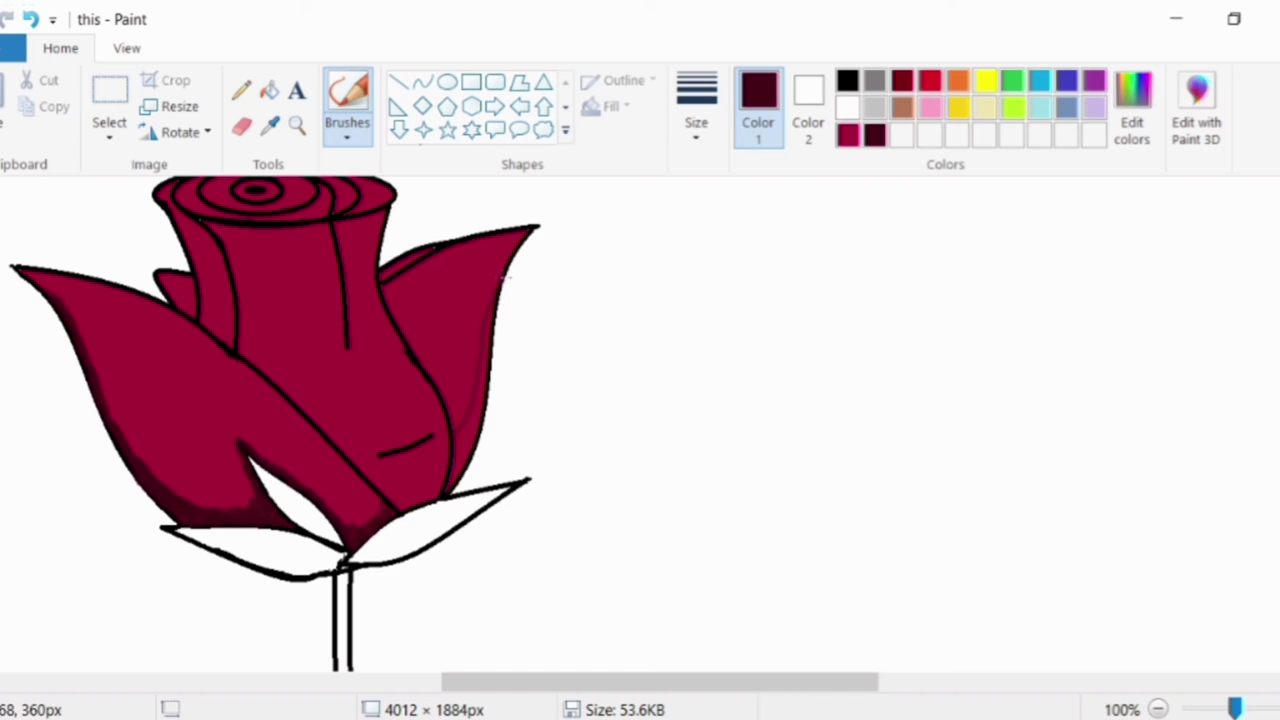
click(270, 92)
click(350, 90)
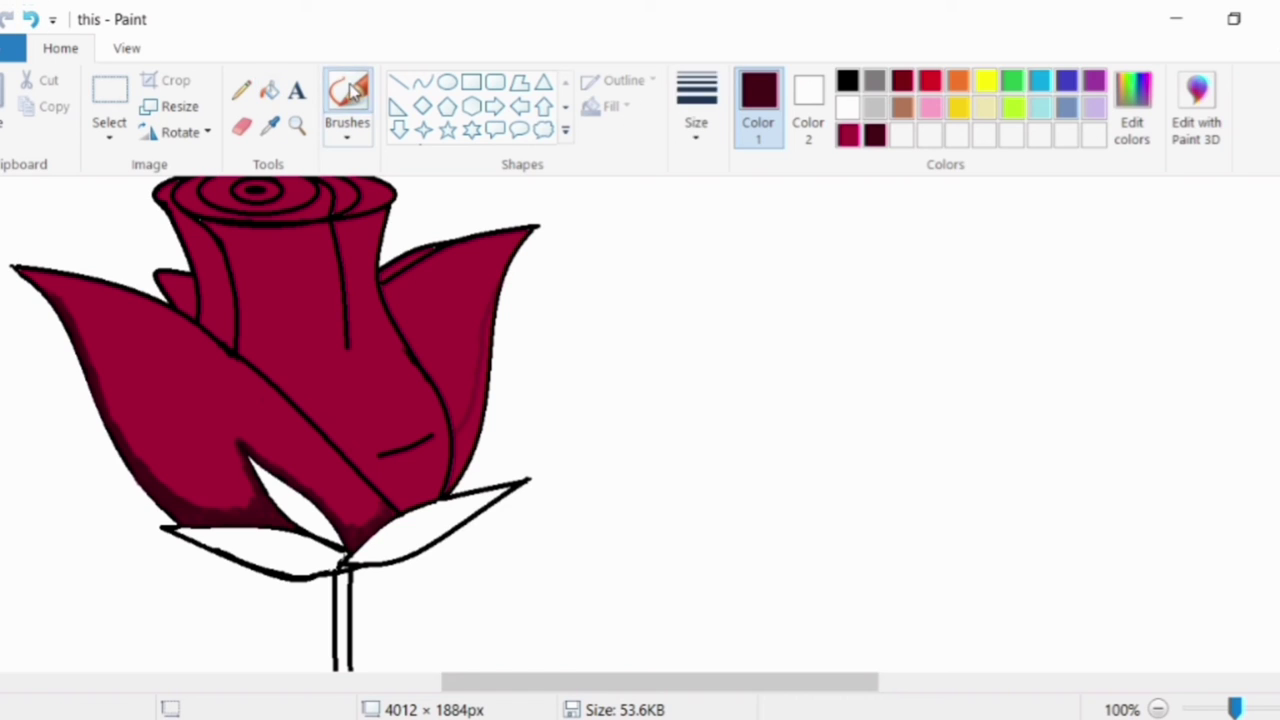
click(296, 124)
click(491, 343)
click(347, 100)
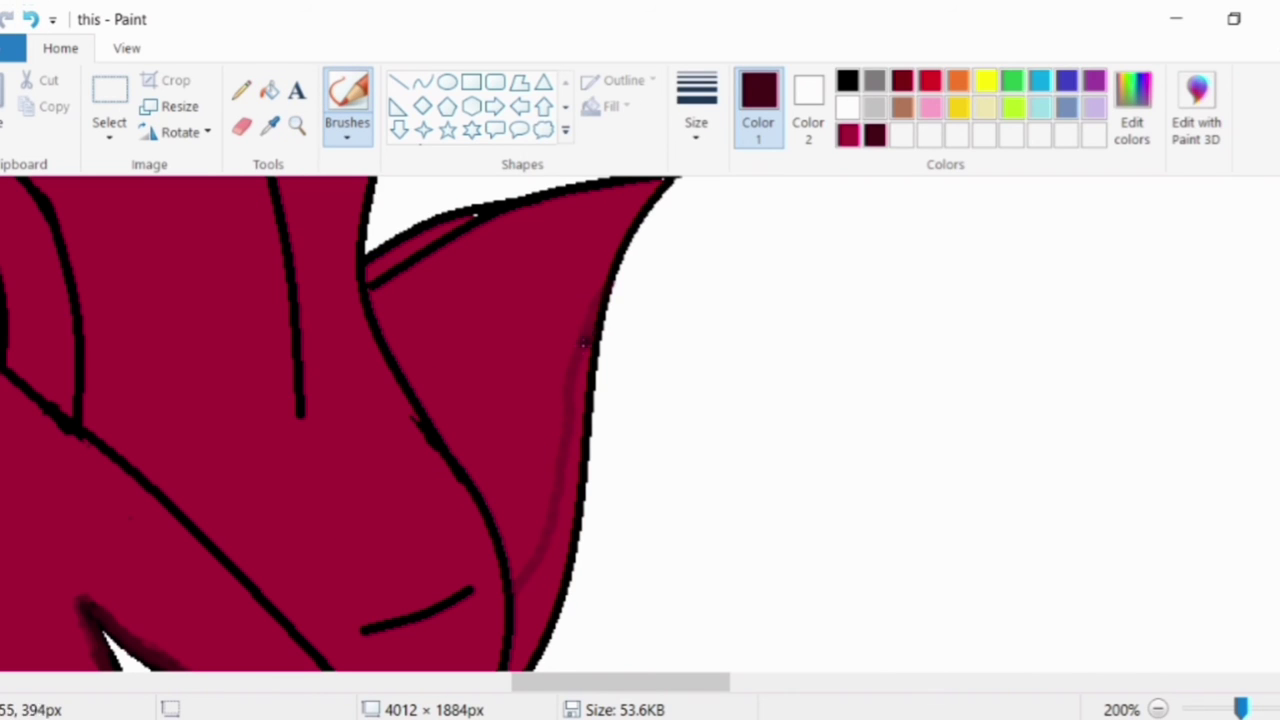
mouse_move(584, 344)
mouse_down()
mouse_move(563, 488)
mouse_move(517, 486)
mouse_move(570, 392)
mouse_move(569, 367)
mouse_move(564, 432)
mouse_move(531, 487)
mouse_move(518, 485)
mouse_move(534, 482)
mouse_move(532, 509)
mouse_move(546, 481)
mouse_move(500, 589)
mouse_move(512, 537)
mouse_move(507, 579)
mouse_up()
scroll(342, 424, down, 3)
scroll(563, 479, up, 2)
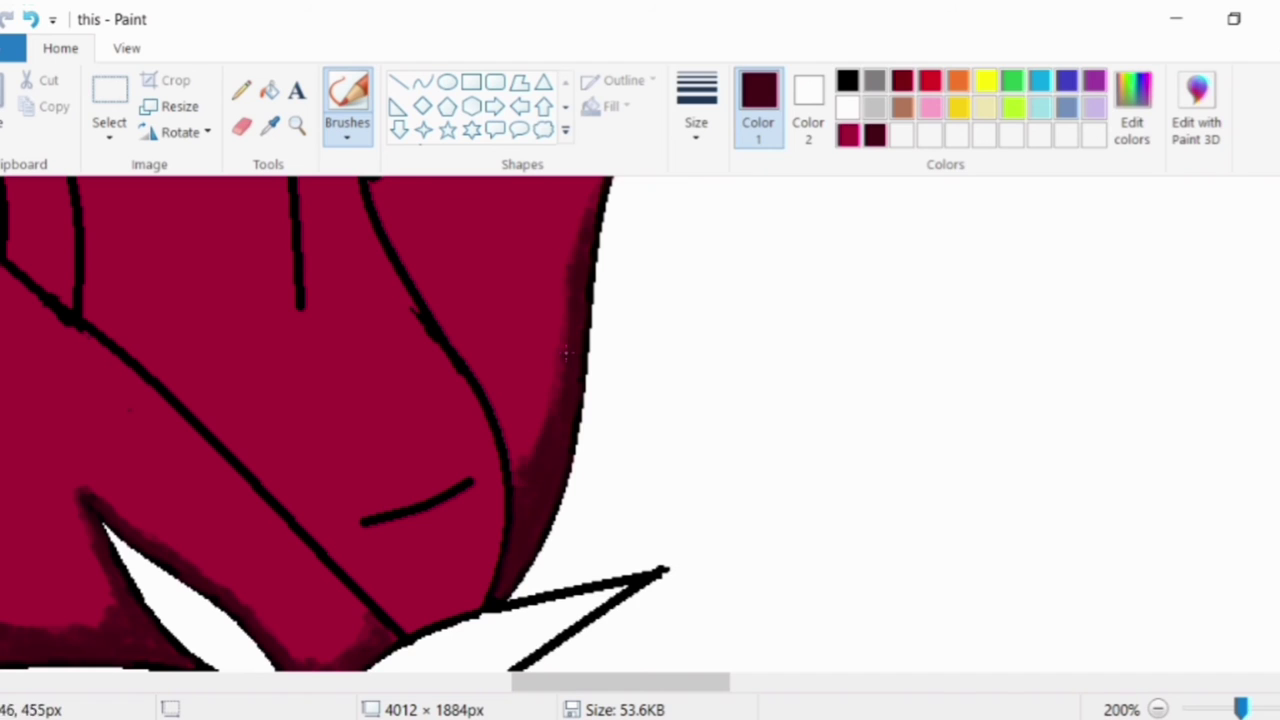
Change the brush size and add dark maroon shading to the small back petal and the rose's central crease.
scroll(566, 352, up, 3)
click(696, 105)
click(731, 194)
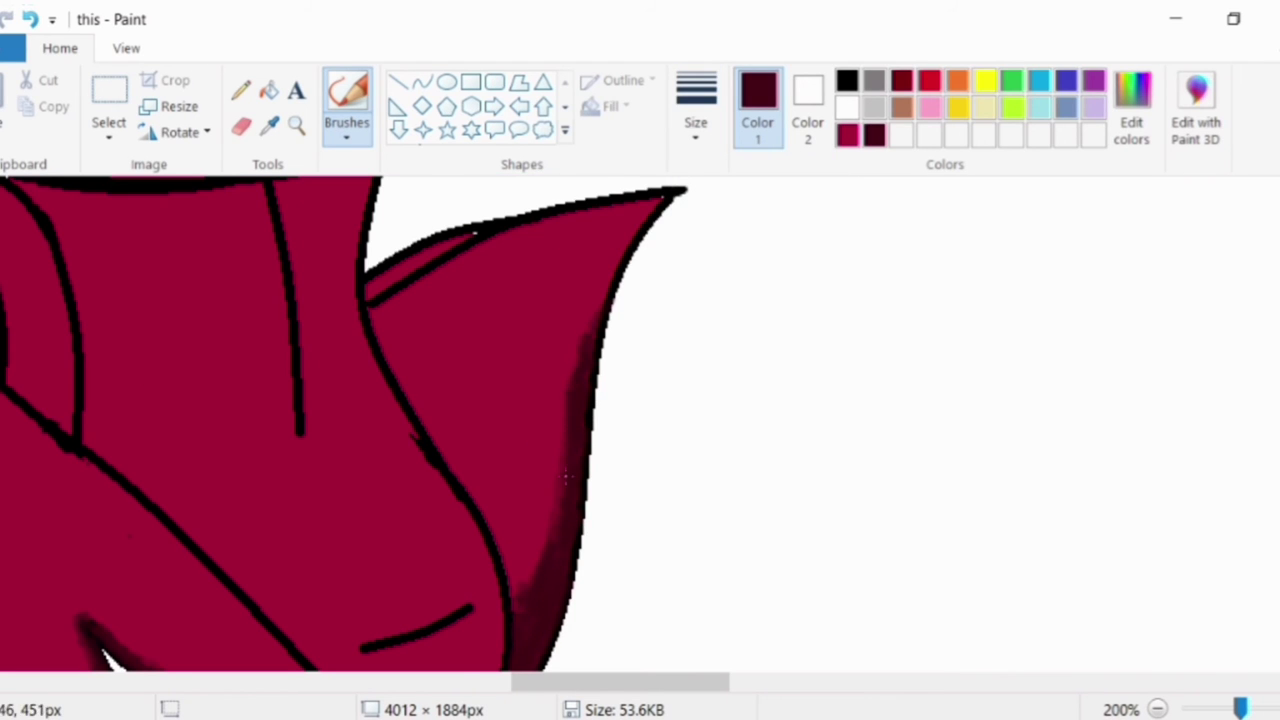
click(1212, 710)
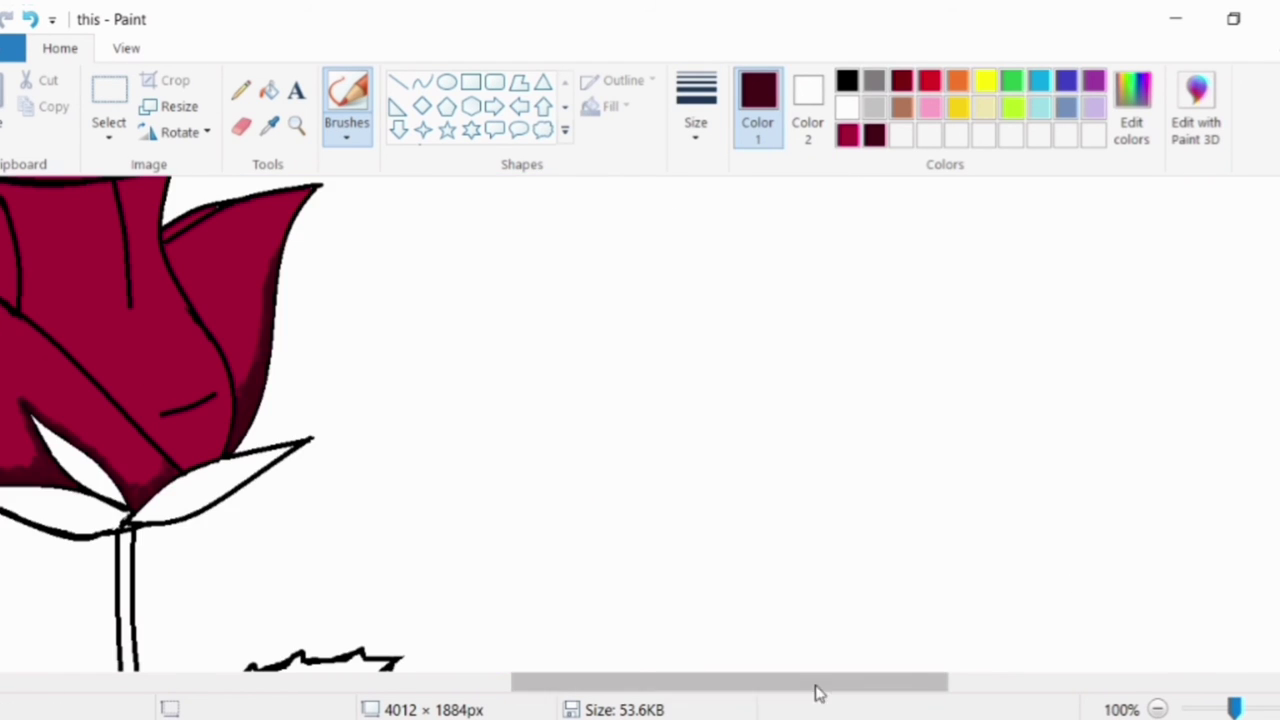
drag(817, 691, 745, 691)
scroll(628, 617, up, 2)
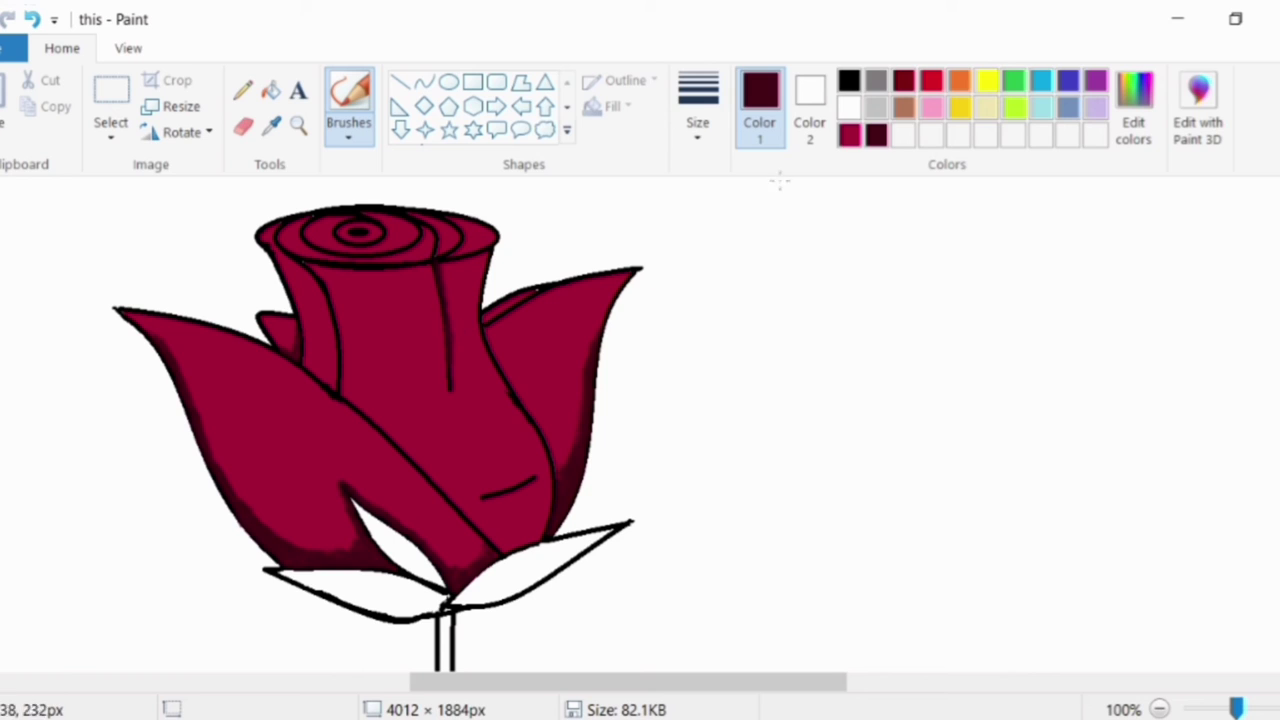
Shade the narrow folded strip along the right petal's upper edge in dark maroon.
click(849, 135)
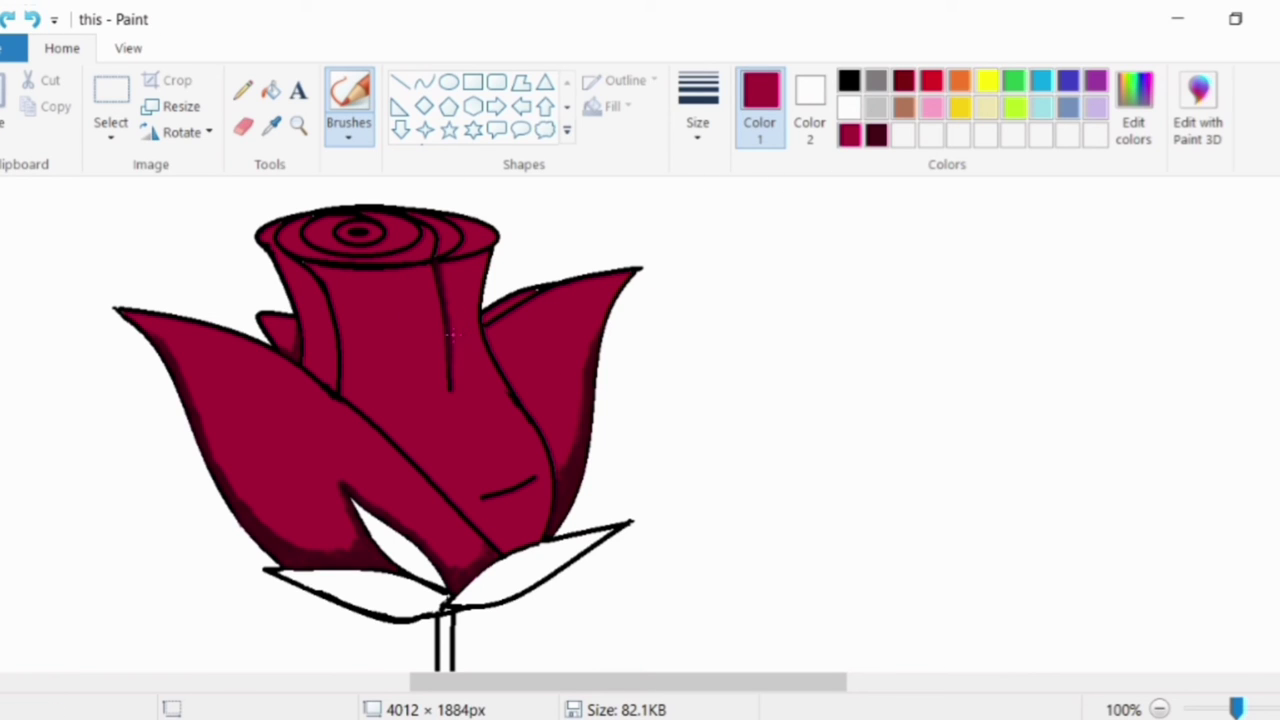
click(298, 124)
click(540, 380)
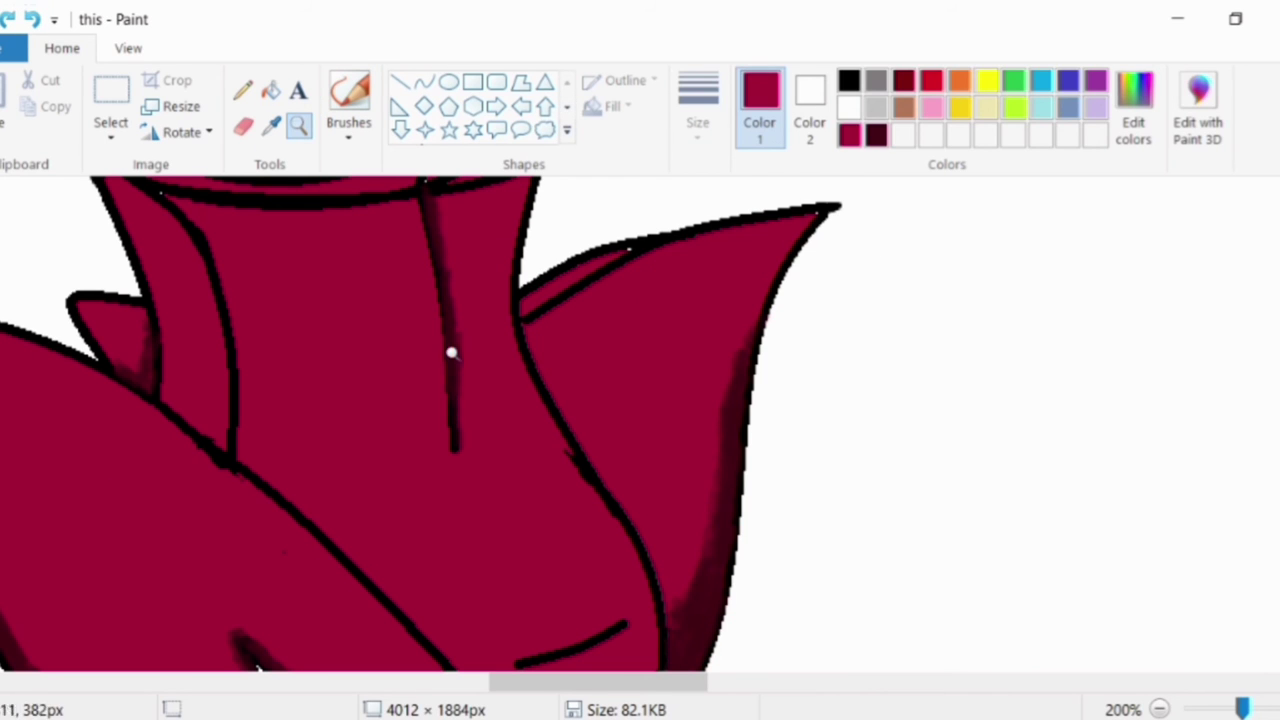
click(349, 98)
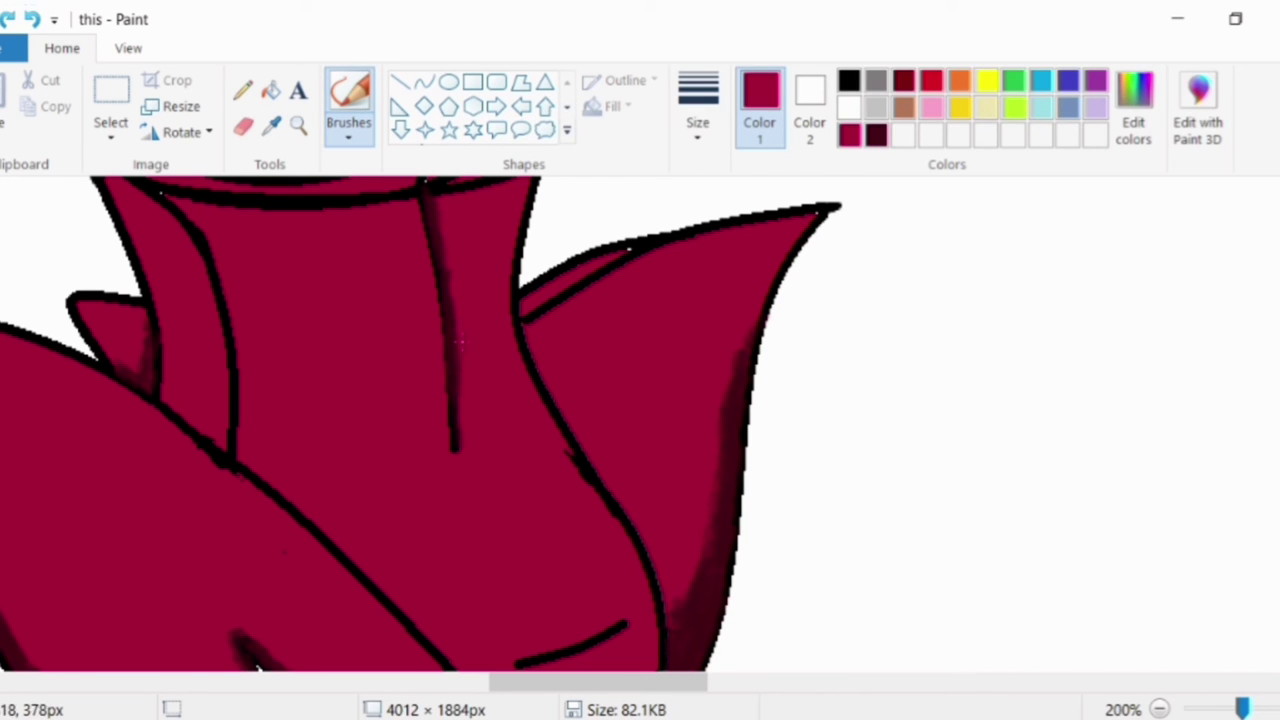
click(270, 90)
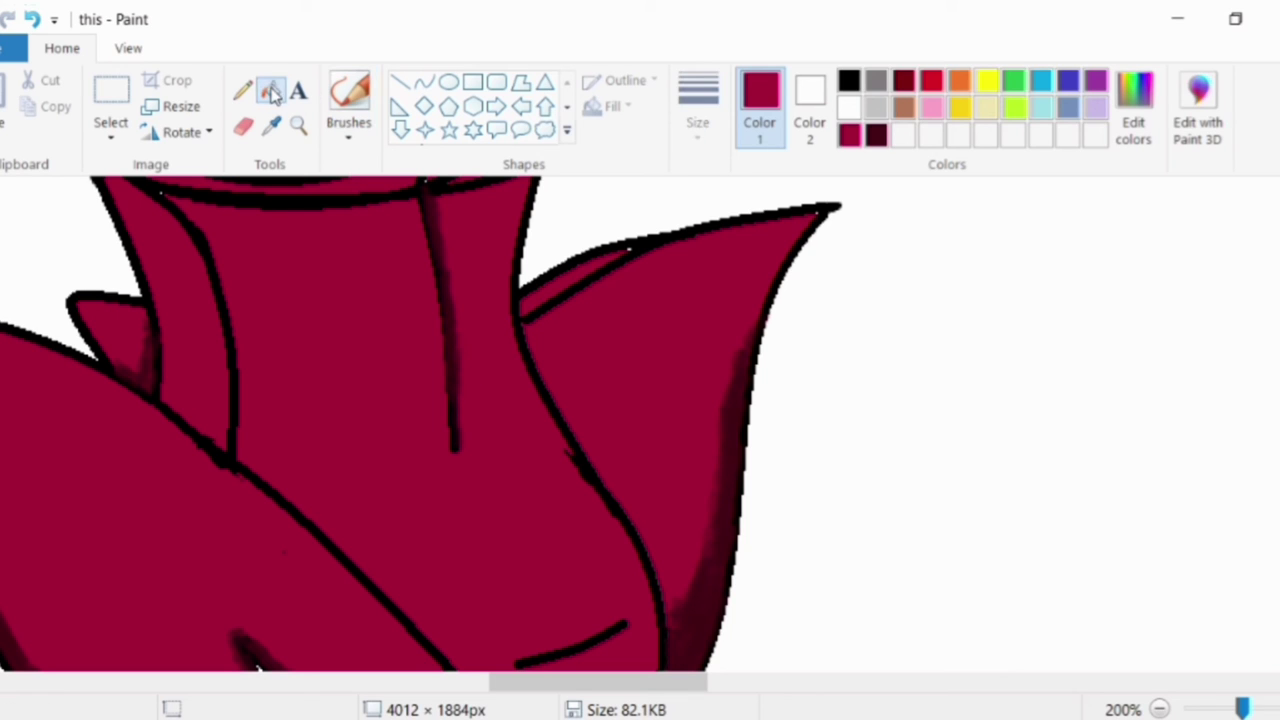
click(880, 136)
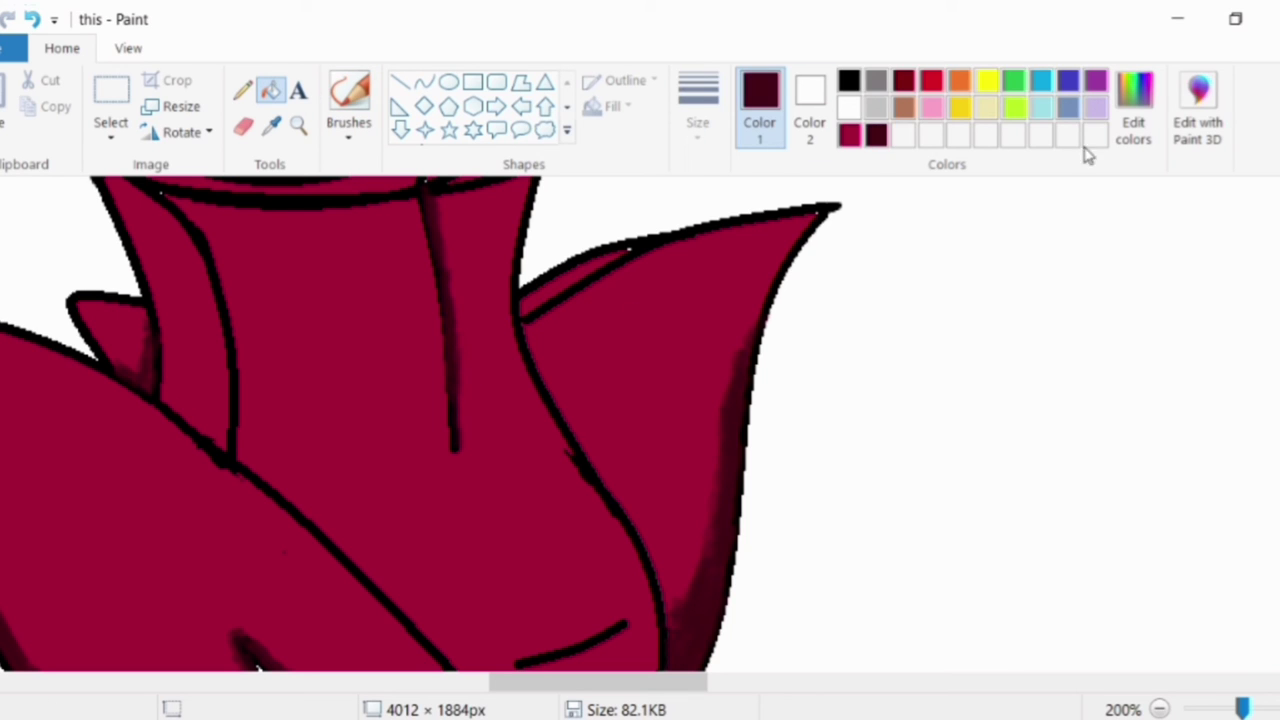
click(349, 98)
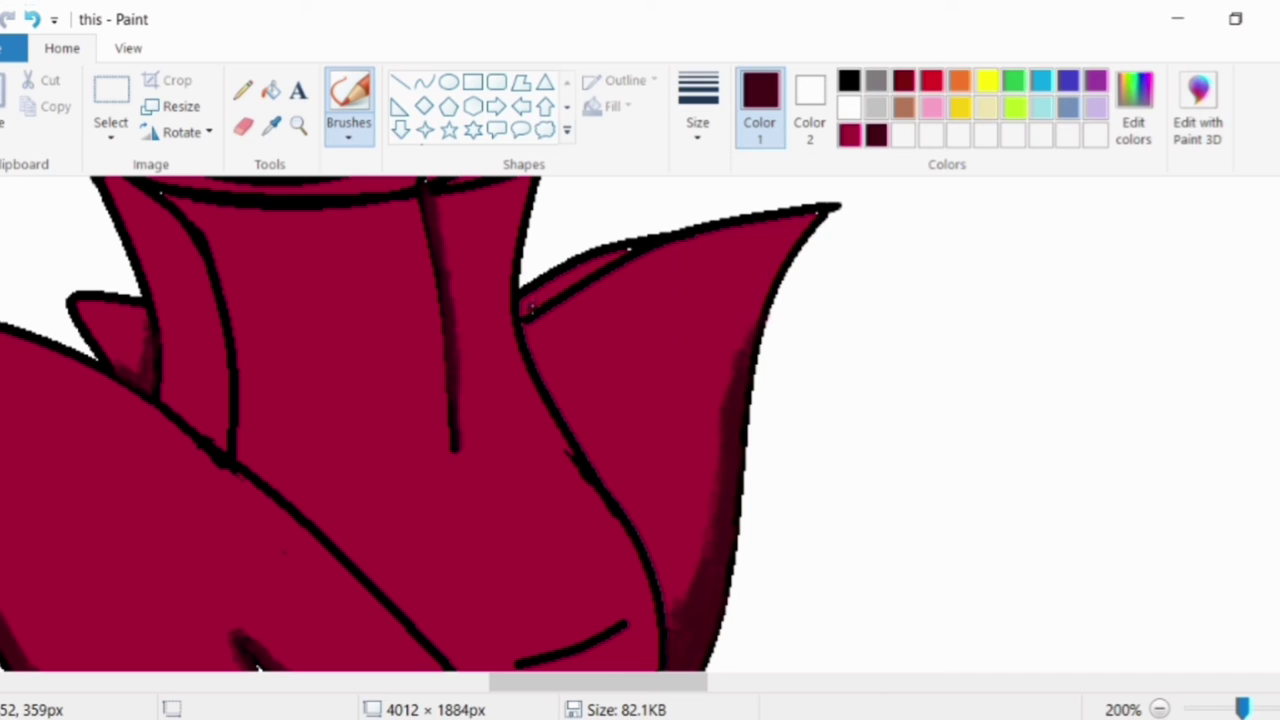
drag(518, 300, 572, 283)
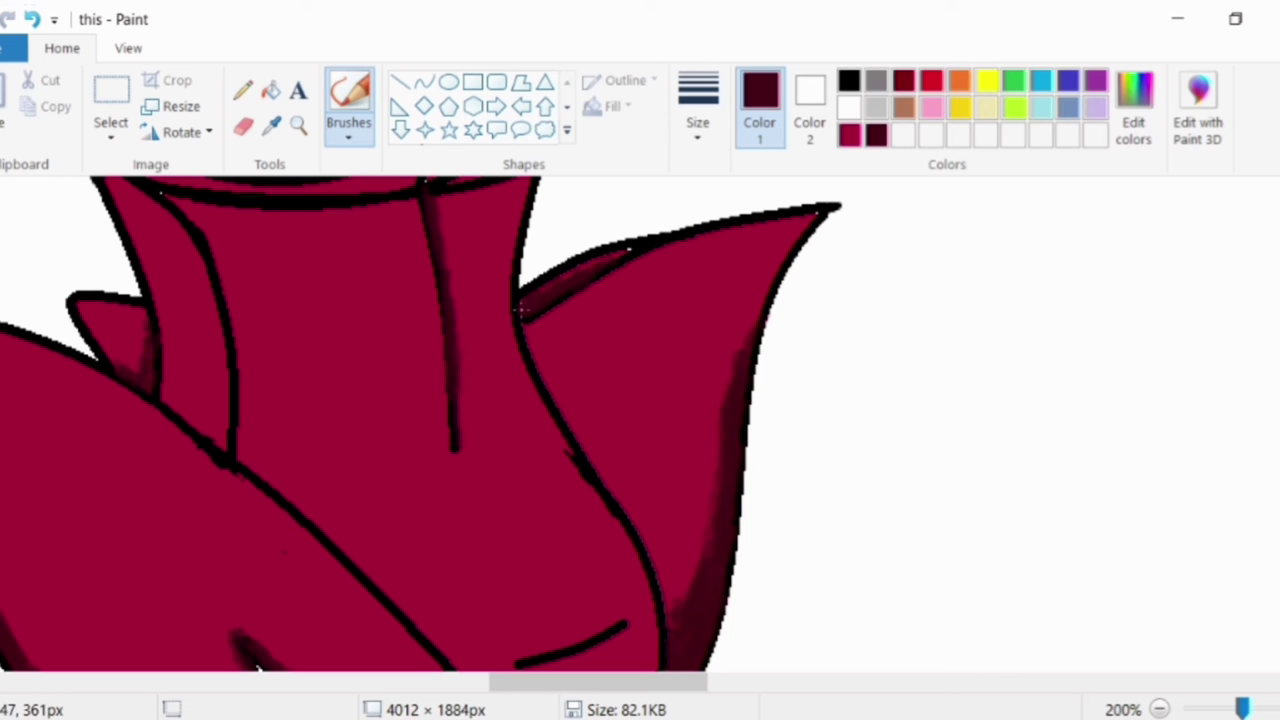
Shade the centre and the lower part of the inner spiral ring on top of the rose in dark maroon.
click(1205, 712)
scroll(991, 663, up, 1)
drag(723, 697, 665, 697)
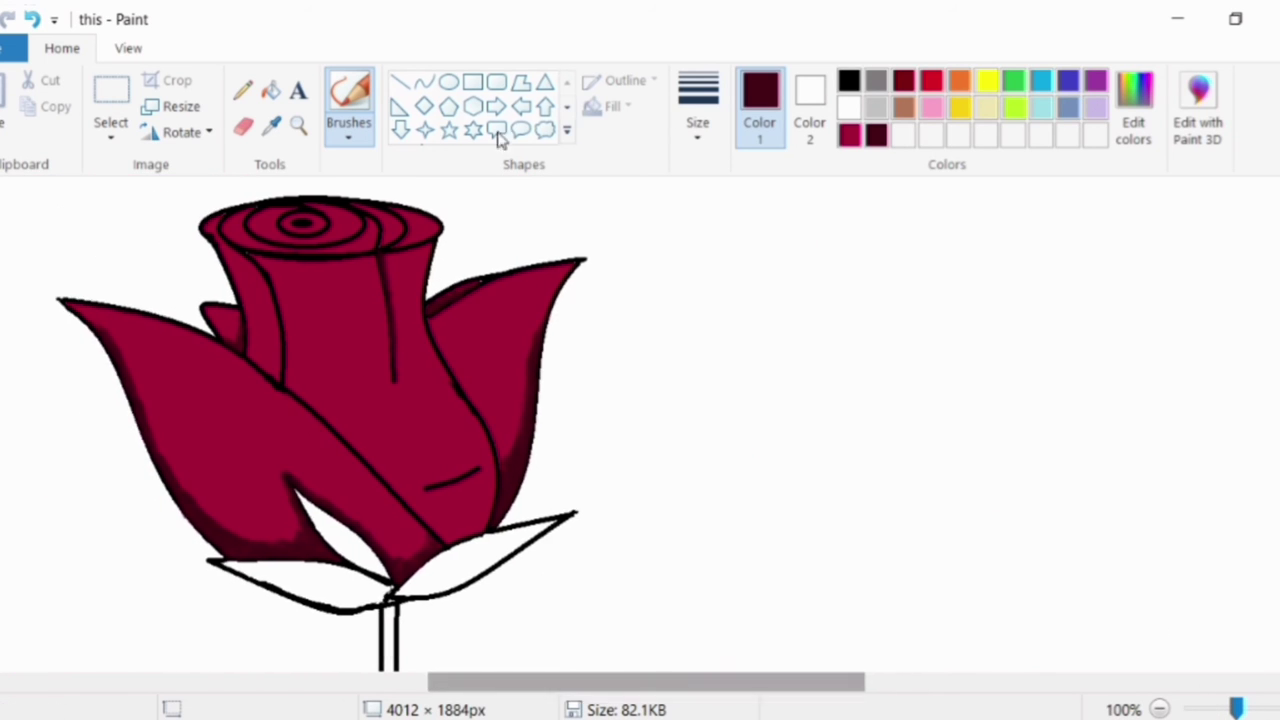
click(298, 124)
click(306, 206)
click(706, 471)
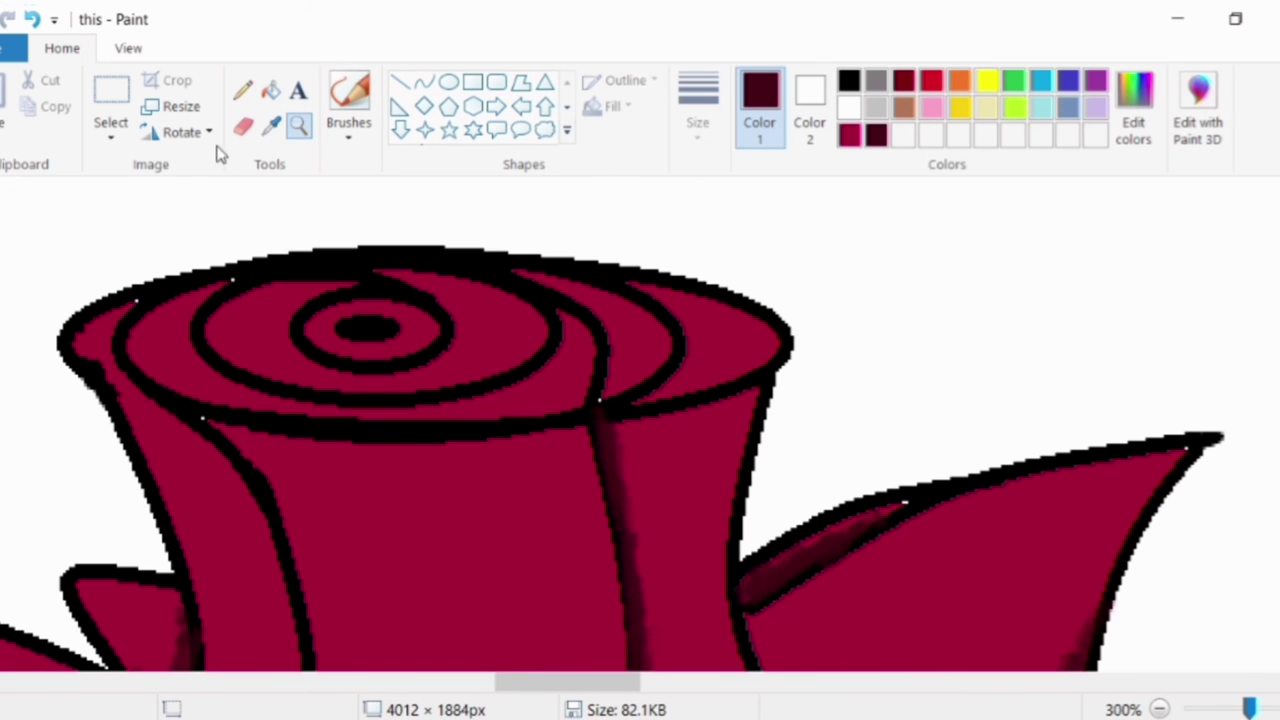
drag(620, 686, 606, 686)
click(349, 100)
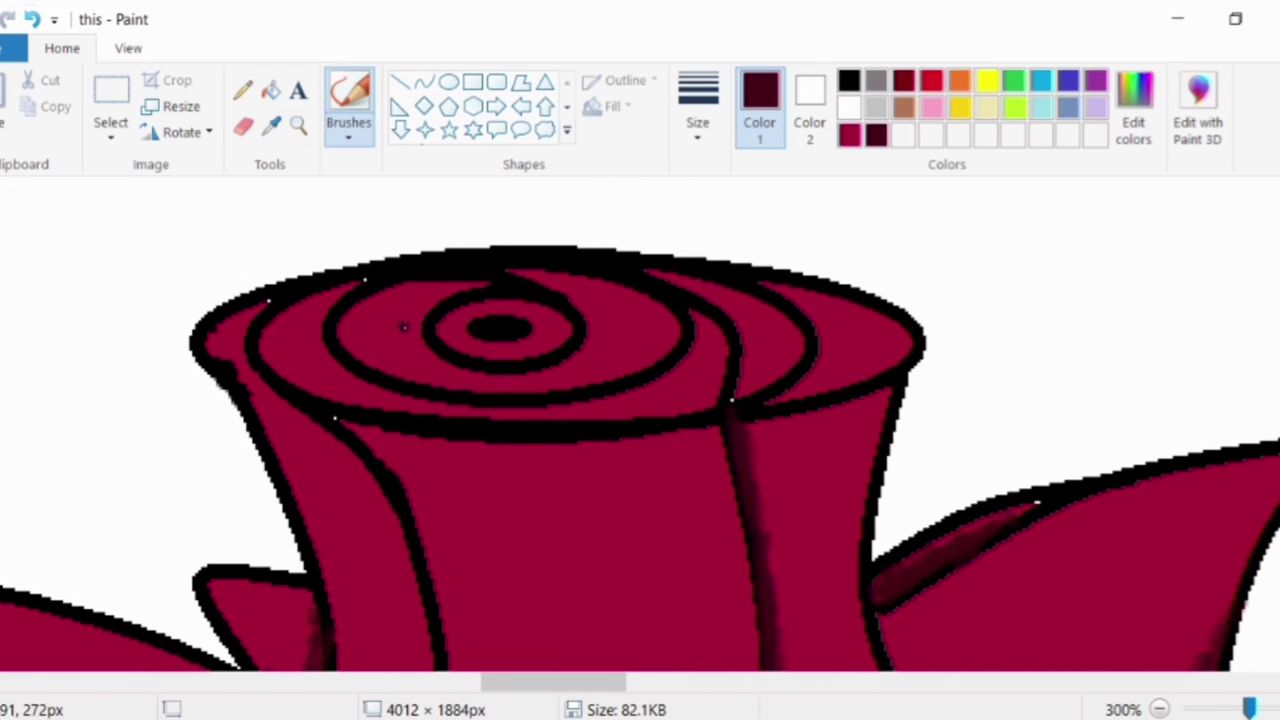
mouse_move(452, 331)
mouse_down()
mouse_move(437, 328)
mouse_move(479, 358)
mouse_move(476, 334)
mouse_move(509, 369)
mouse_move(444, 323)
mouse_move(456, 326)
mouse_move(450, 344)
mouse_move(472, 348)
mouse_move(545, 334)
mouse_move(515, 313)
mouse_move(641, 323)
mouse_move(578, 311)
mouse_move(581, 344)
mouse_move(583, 326)
mouse_move(638, 346)
mouse_move(593, 378)
mouse_move(535, 370)
mouse_move(578, 384)
mouse_move(494, 374)
mouse_move(524, 383)
mouse_move(450, 388)
mouse_move(474, 377)
mouse_move(394, 371)
mouse_move(416, 368)
mouse_up()
click(35, 19)
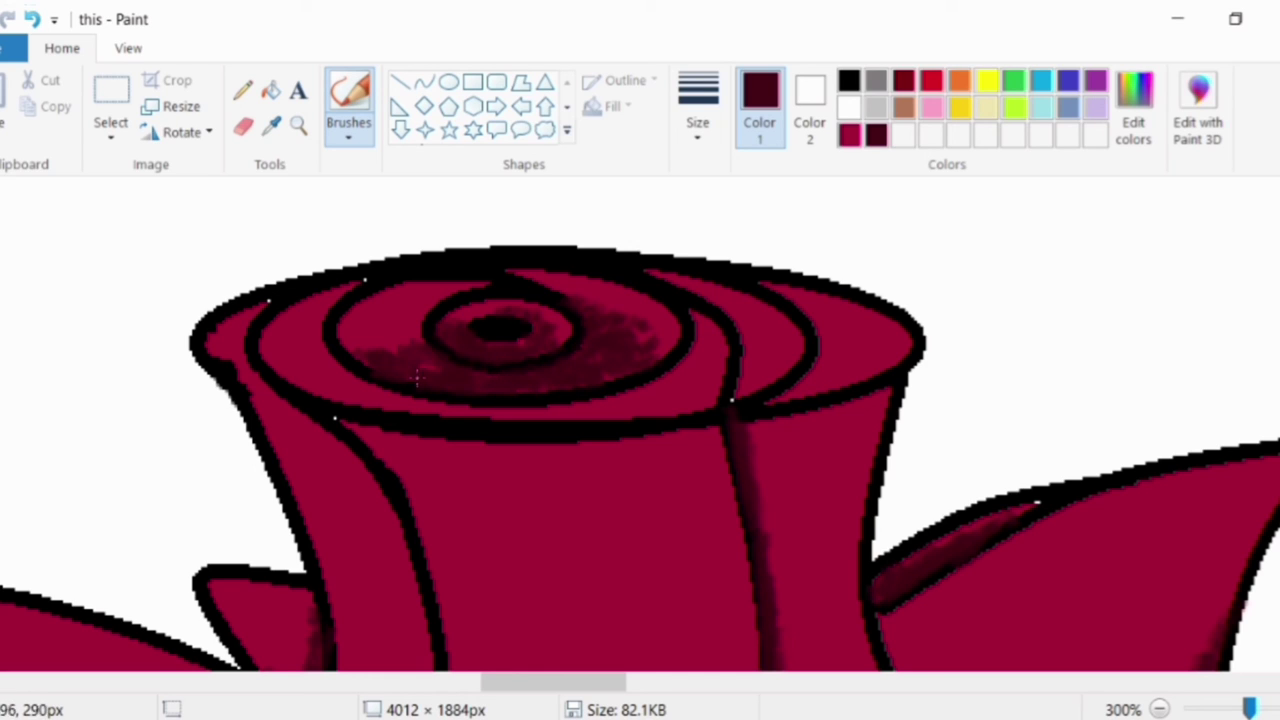
Mix a slightly lighter maroon (red 106, green 0, blue 35) and extend the inner spiral ring's shading with it.
click(1134, 108)
drag(926, 405, 926, 383)
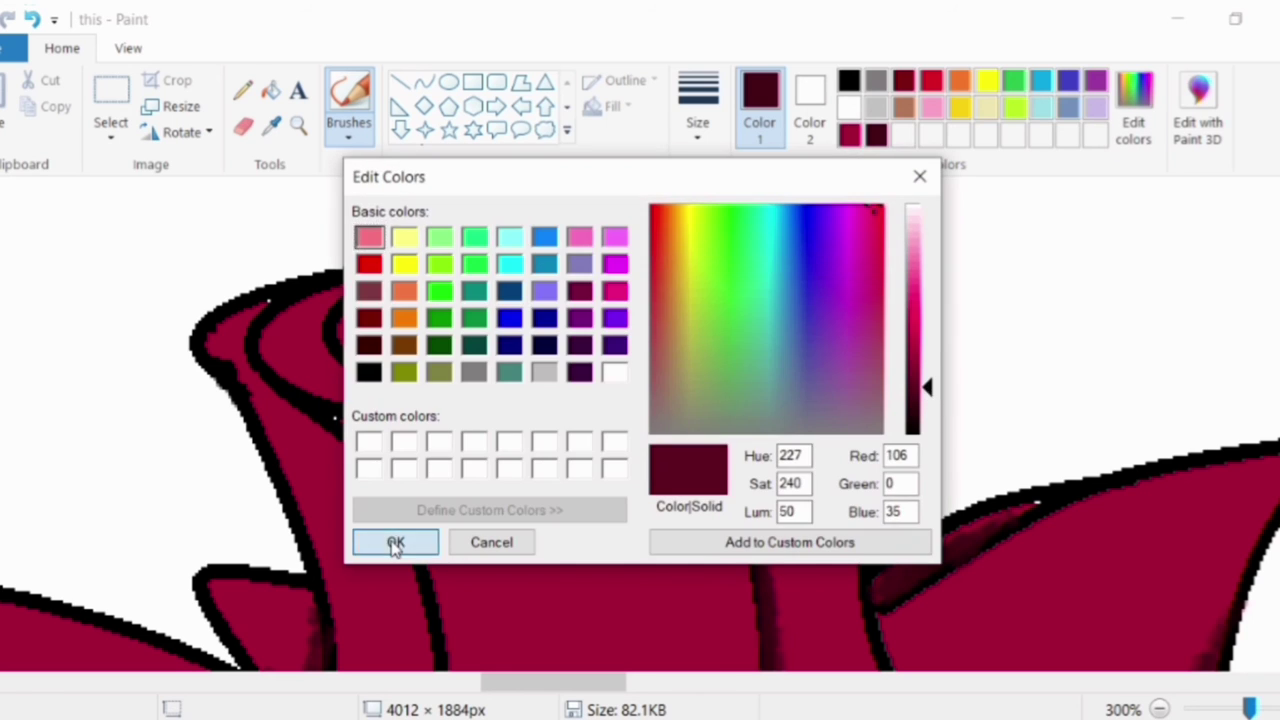
click(391, 540)
drag(342, 344, 395, 349)
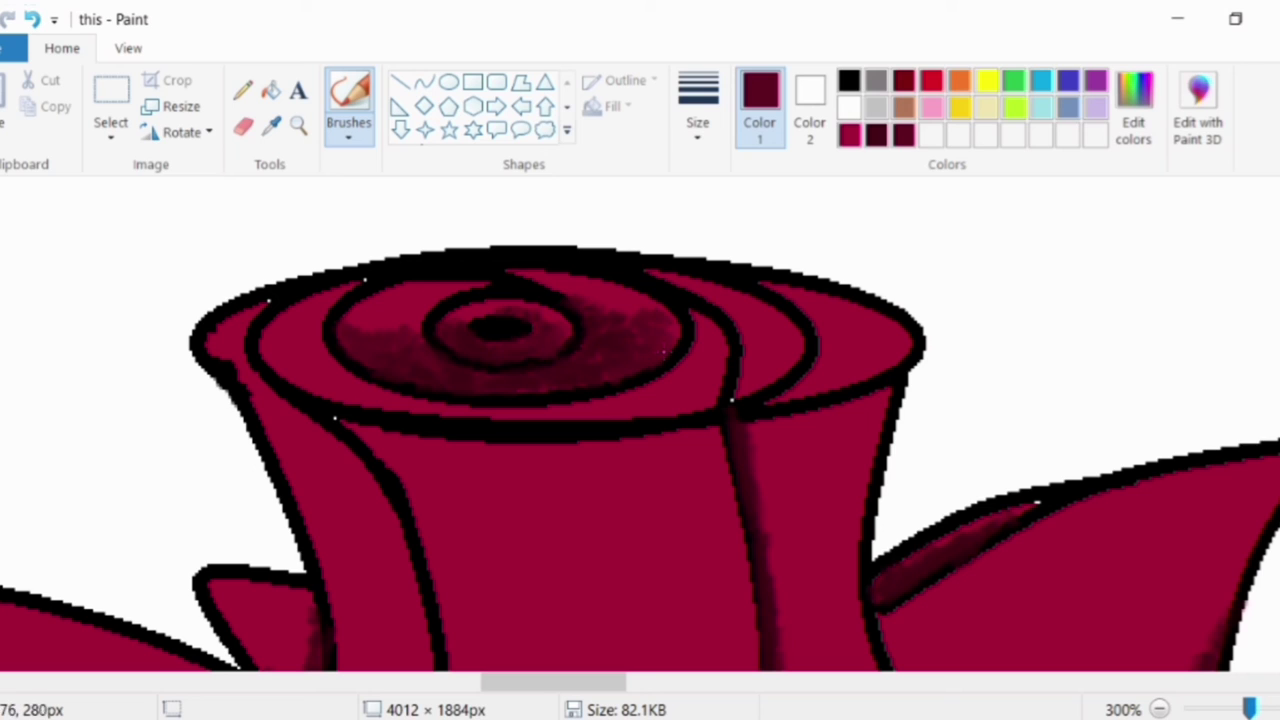
Shade the lower parts of the spiral's outer rings in the darker maroon, across to the right end of the rim.
click(848, 80)
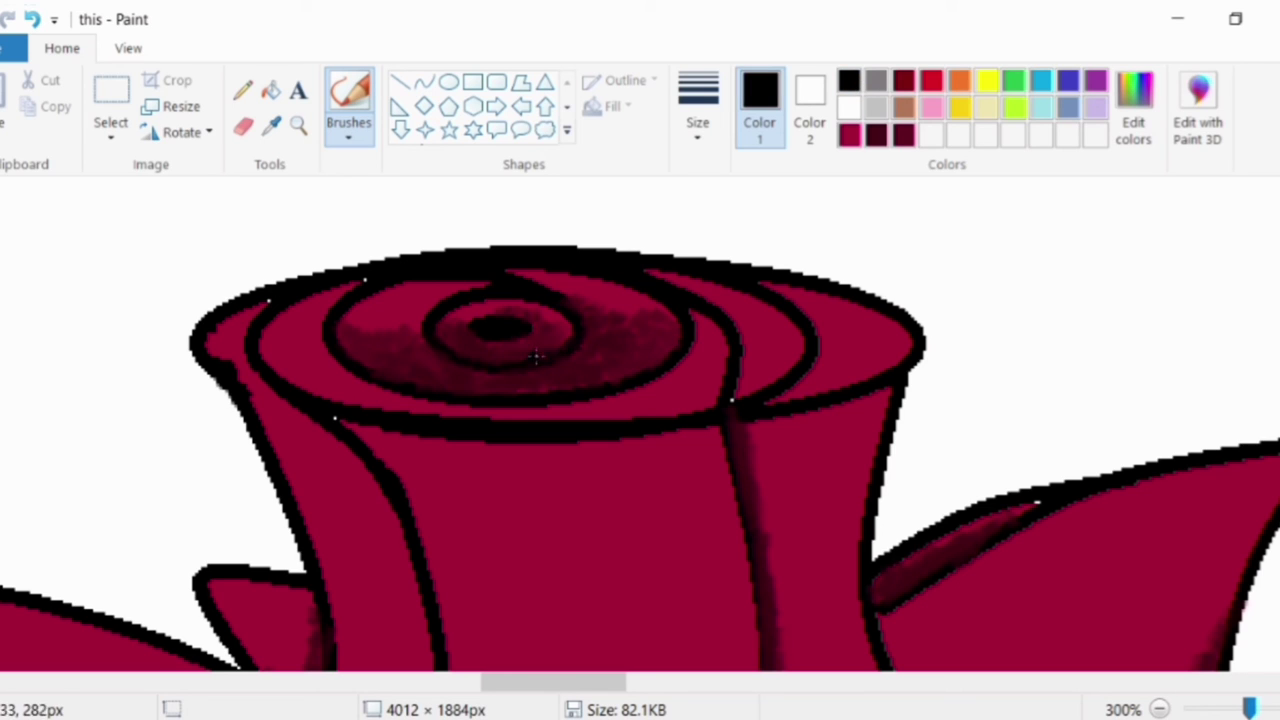
click(877, 136)
mouse_move(630, 403)
mouse_down()
mouse_move(490, 407)
mouse_move(496, 420)
mouse_move(554, 421)
mouse_move(558, 405)
mouse_move(696, 407)
mouse_move(738, 388)
mouse_move(687, 416)
mouse_move(748, 403)
mouse_move(720, 403)
mouse_move(749, 401)
mouse_move(730, 369)
mouse_move(716, 384)
mouse_move(758, 383)
mouse_up()
mouse_move(496, 399)
mouse_down()
mouse_move(456, 408)
mouse_move(513, 413)
mouse_move(376, 406)
mouse_move(418, 395)
mouse_move(470, 405)
mouse_move(389, 402)
mouse_move(305, 365)
mouse_move(399, 391)
mouse_move(374, 360)
mouse_up()
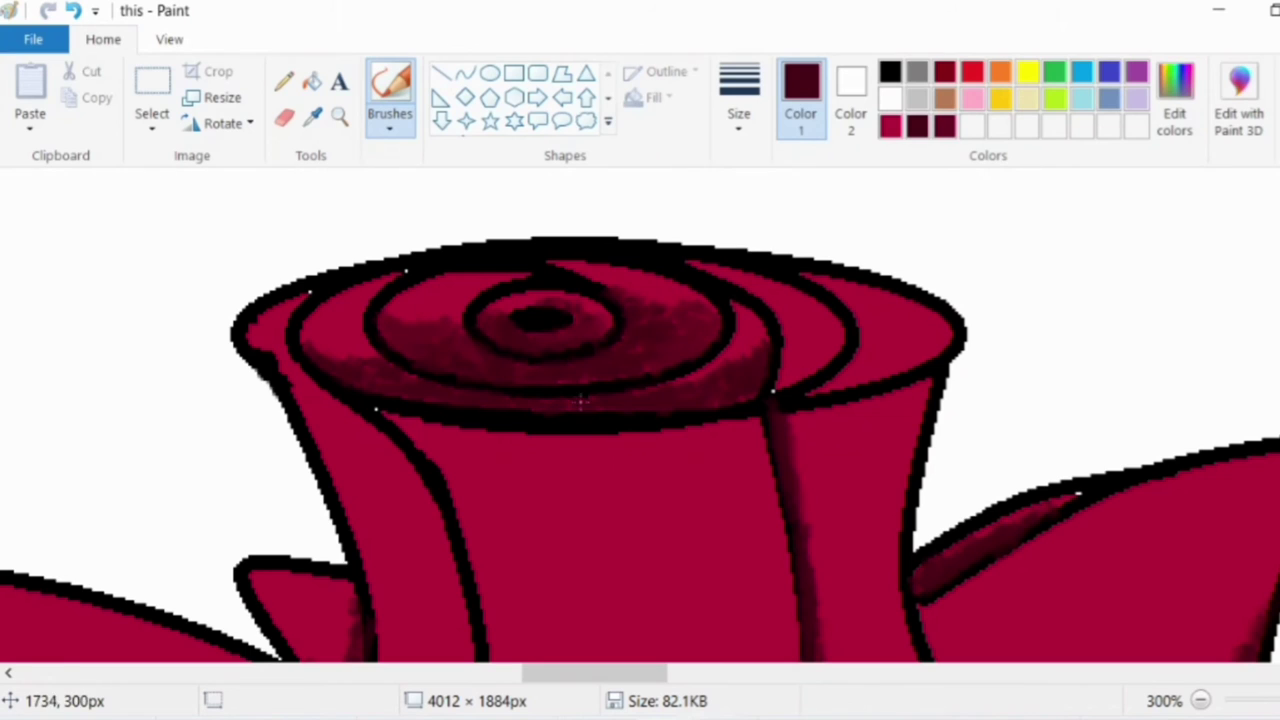
mouse_move(817, 333)
mouse_down()
mouse_move(790, 353)
mouse_move(775, 323)
mouse_move(776, 380)
mouse_move(781, 368)
mouse_move(783, 380)
mouse_move(810, 375)
mouse_move(839, 330)
mouse_move(809, 363)
mouse_move(777, 320)
mouse_move(813, 351)
mouse_move(845, 326)
mouse_move(872, 338)
mouse_move(806, 393)
mouse_move(911, 334)
mouse_move(892, 337)
mouse_move(900, 365)
mouse_move(805, 390)
mouse_move(877, 347)
mouse_move(855, 375)
mouse_move(803, 393)
mouse_move(904, 368)
mouse_up()
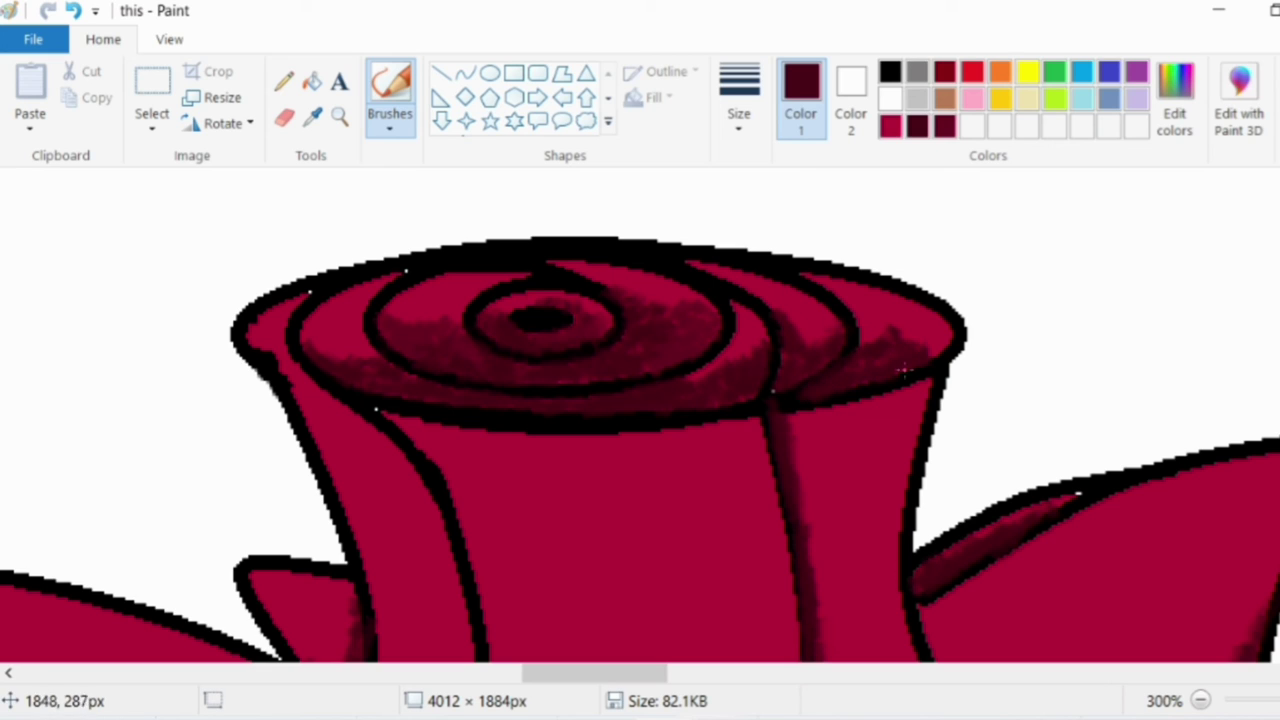
Adjust the brush size and shade in dark maroon along the inner side of the left curved fold below the rim.
click(1201, 700)
click(1201, 700)
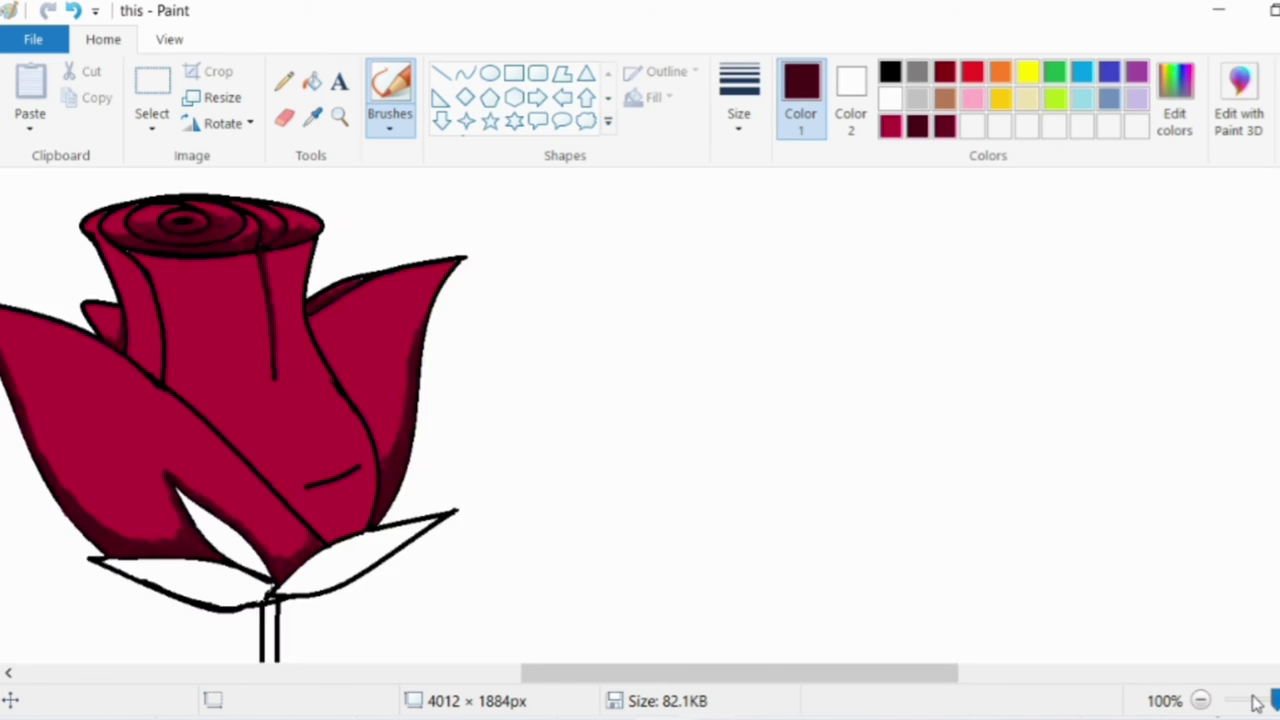
click(1201, 700)
click(1201, 700)
click(340, 117)
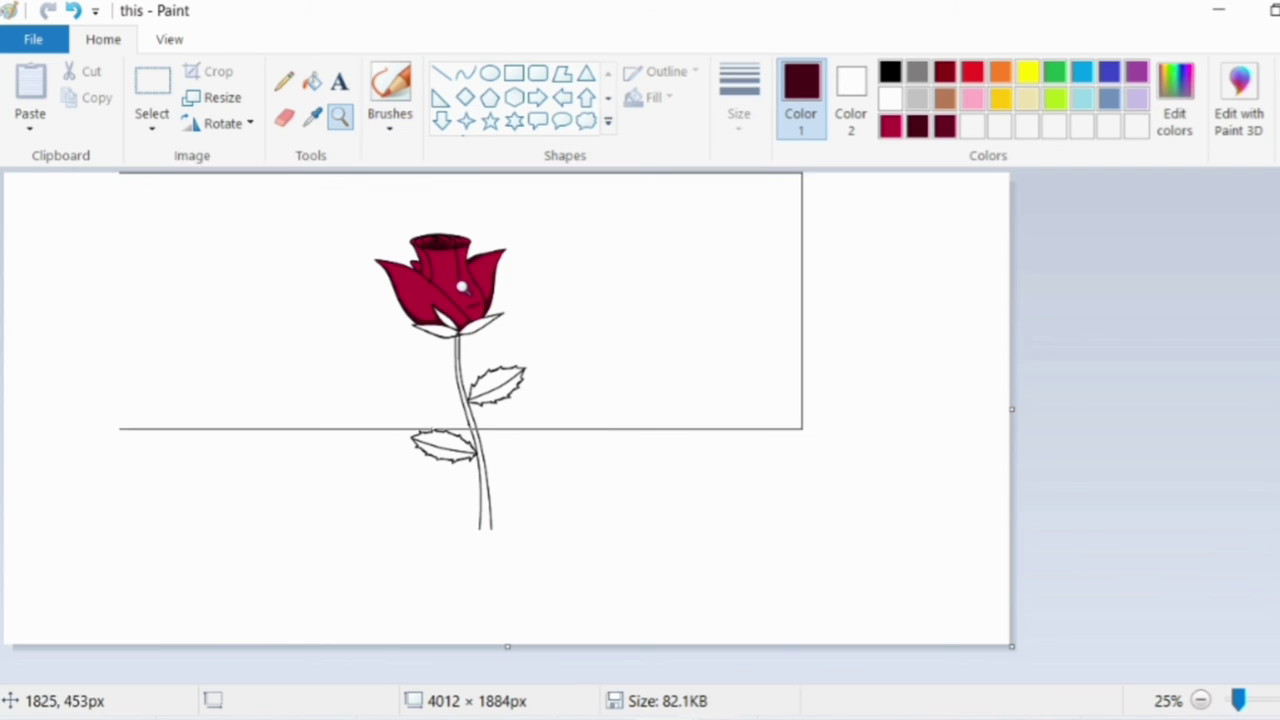
click(440, 285)
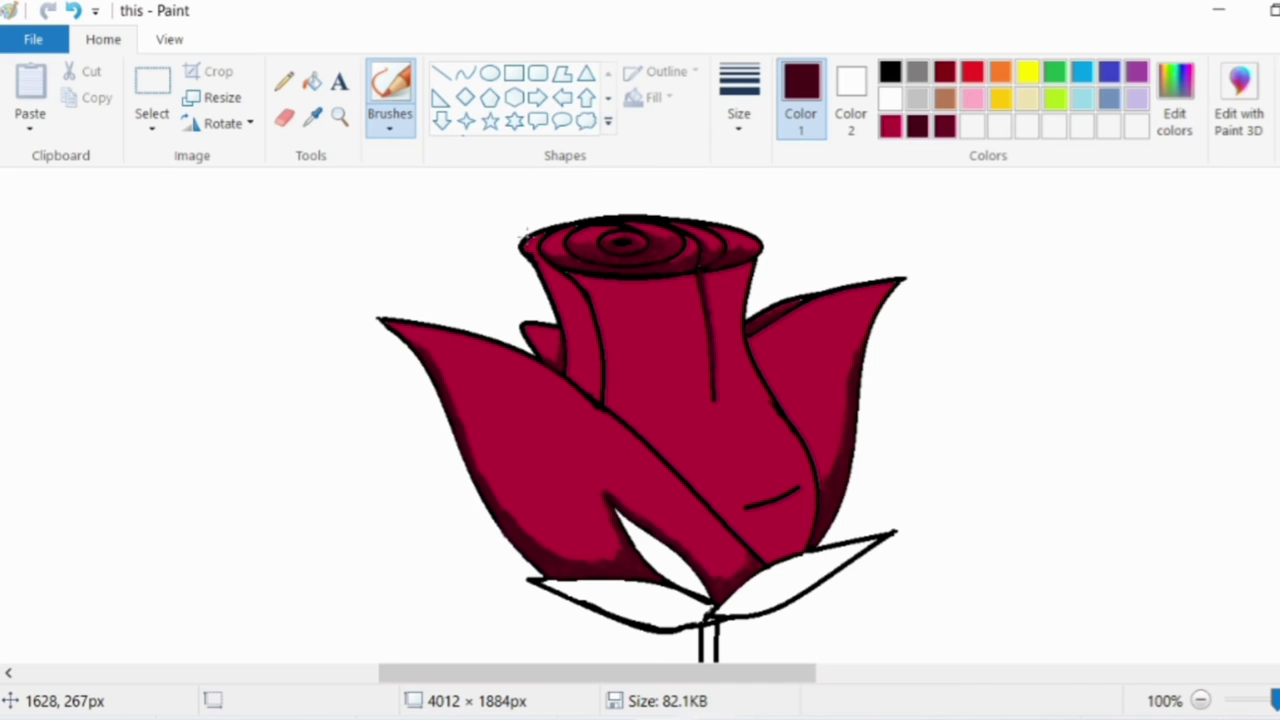
click(340, 117)
click(563, 340)
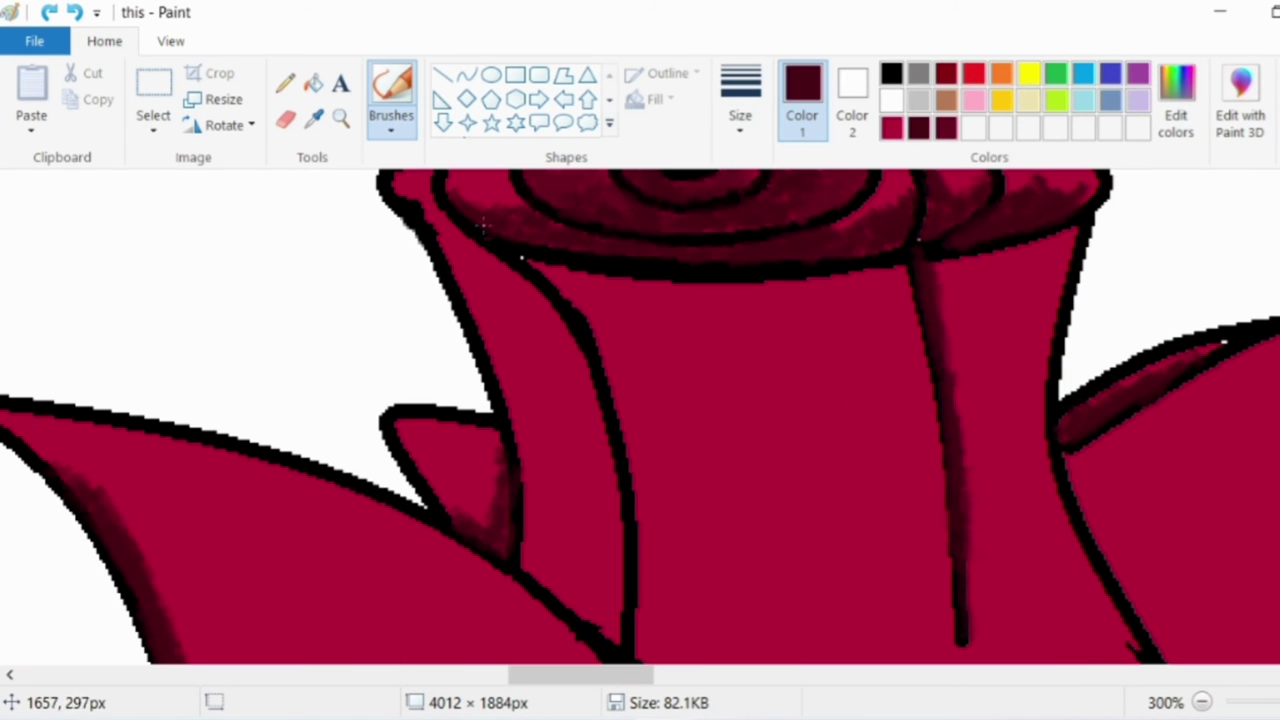
click(740, 100)
click(491, 277)
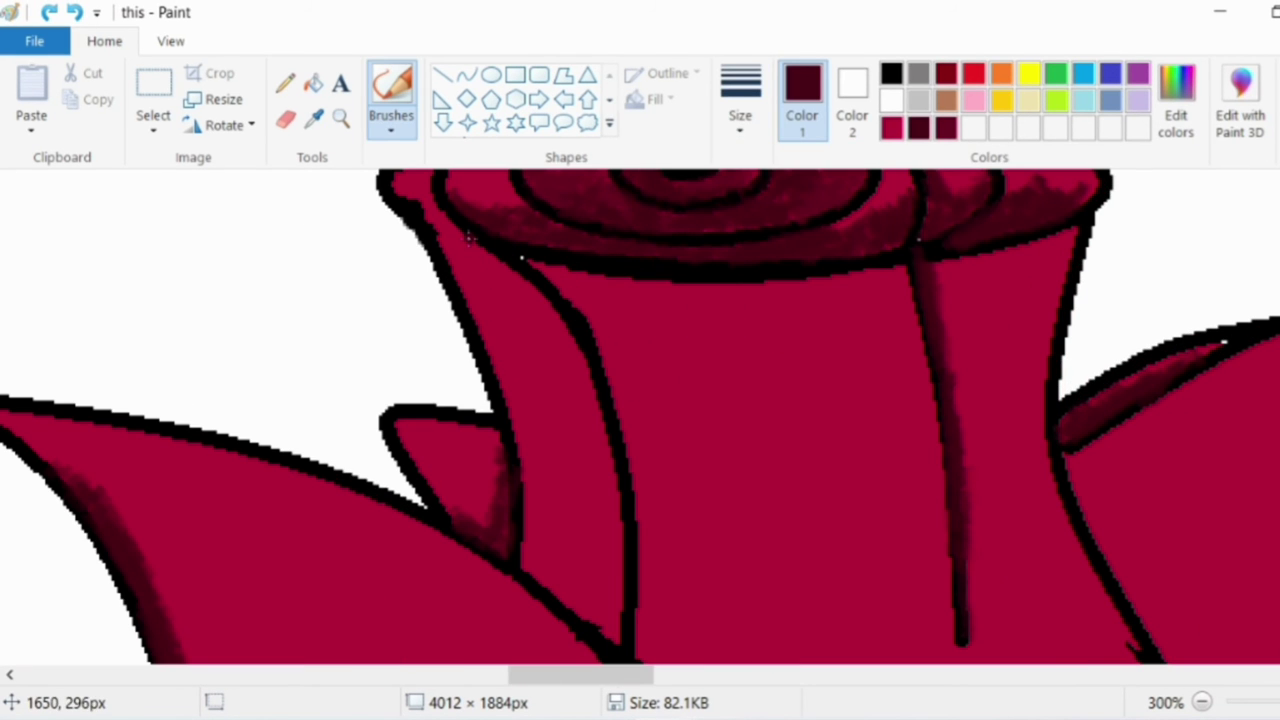
mouse_move(512, 260)
mouse_down()
mouse_move(547, 308)
mouse_move(587, 410)
mouse_move(611, 498)
mouse_move(611, 628)
mouse_move(615, 488)
mouse_move(594, 403)
mouse_move(522, 272)
mouse_move(590, 394)
mouse_move(614, 540)
mouse_up()
click(75, 12)
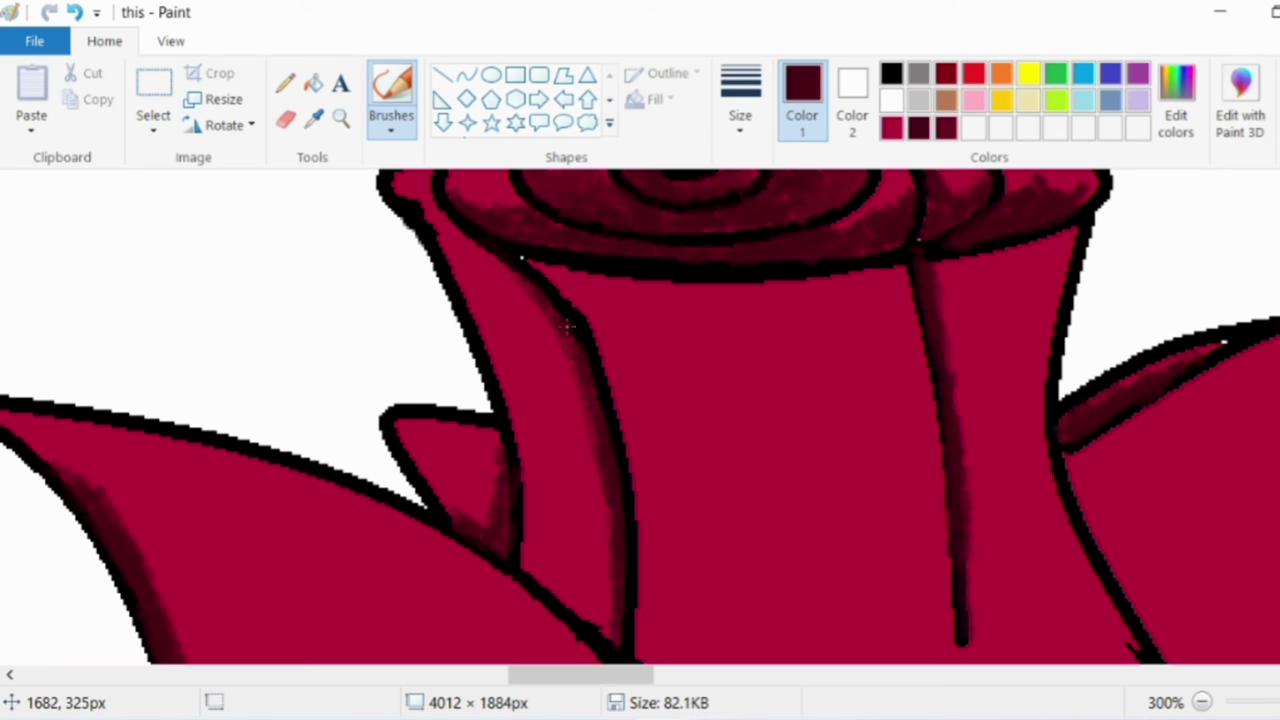
Mix a medium maroon between the crimson petals and the dark shadows as the painting colour.
mouse_move(1262, 702)
mouse_down()
mouse_move(1236, 704)
mouse_move(1250, 708)
mouse_up()
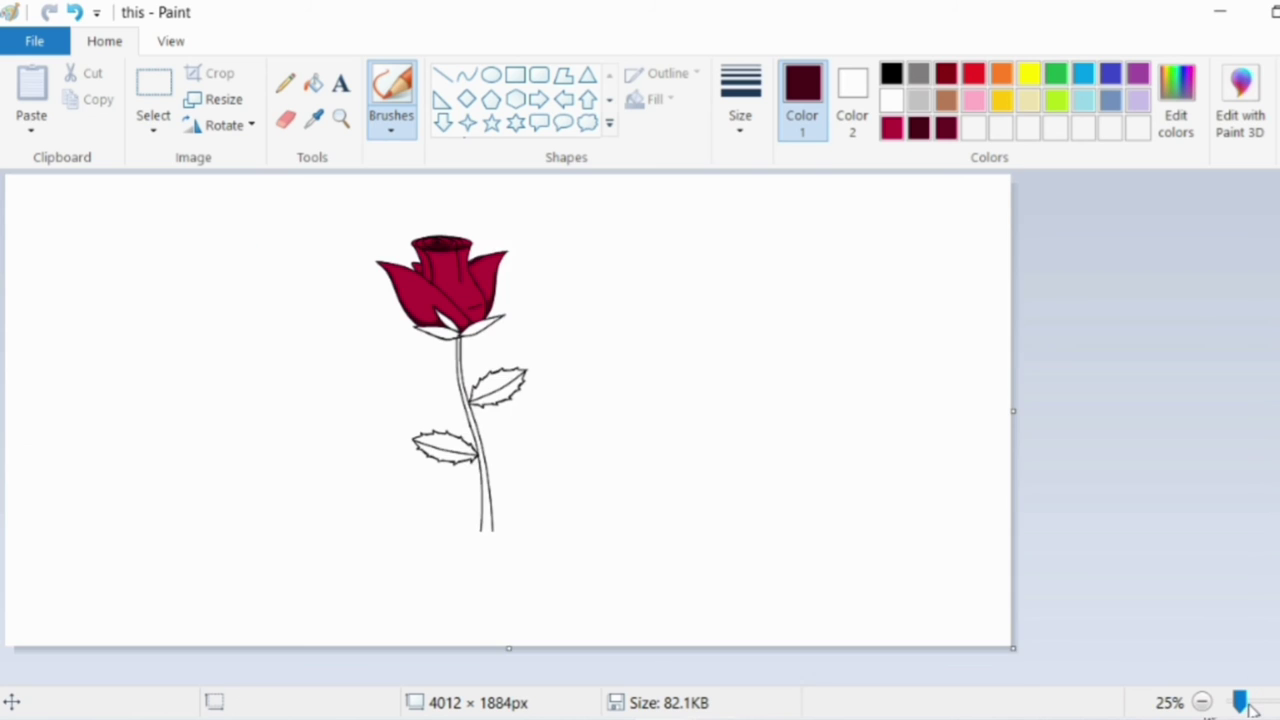
click(341, 118)
click(477, 271)
click(611, 403)
drag(747, 683, 825, 683)
click(1176, 100)
drag(971, 391, 971, 360)
click(437, 534)
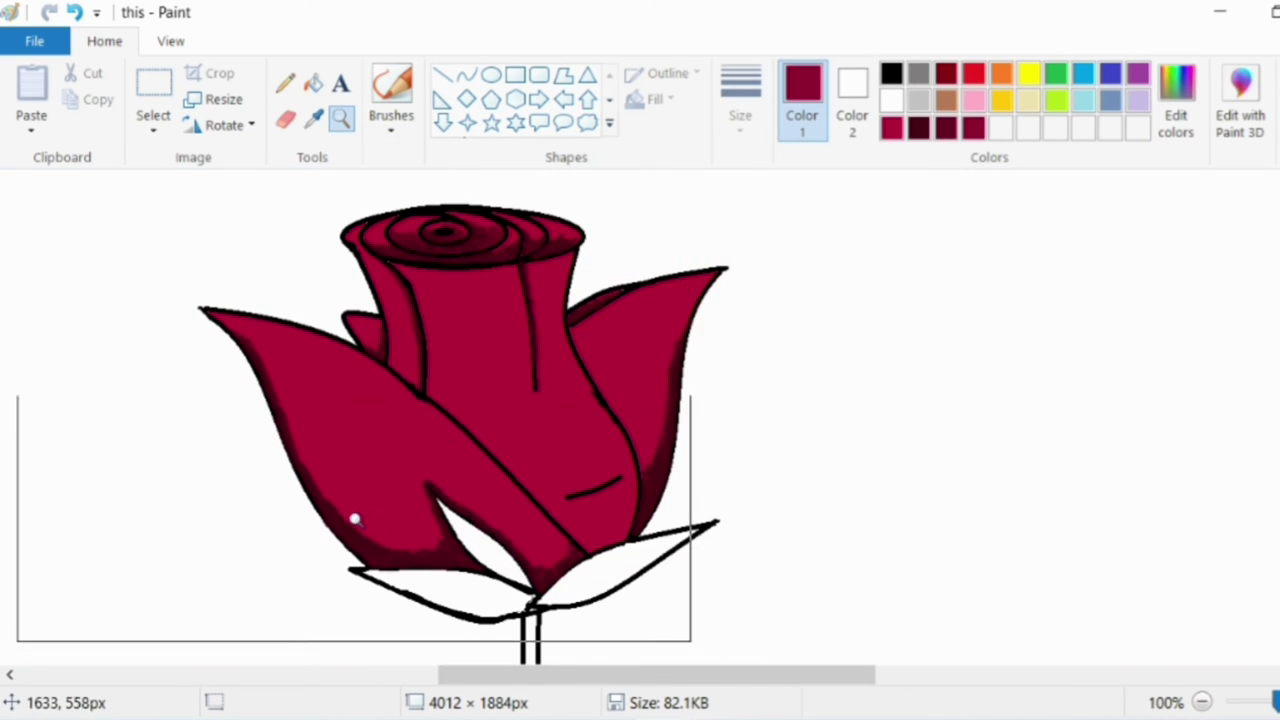
Brush medium maroon along the edges of the left petal's shadow and around the pointed middle base leaf to soften the shading.
key(alt+h)
key(b)
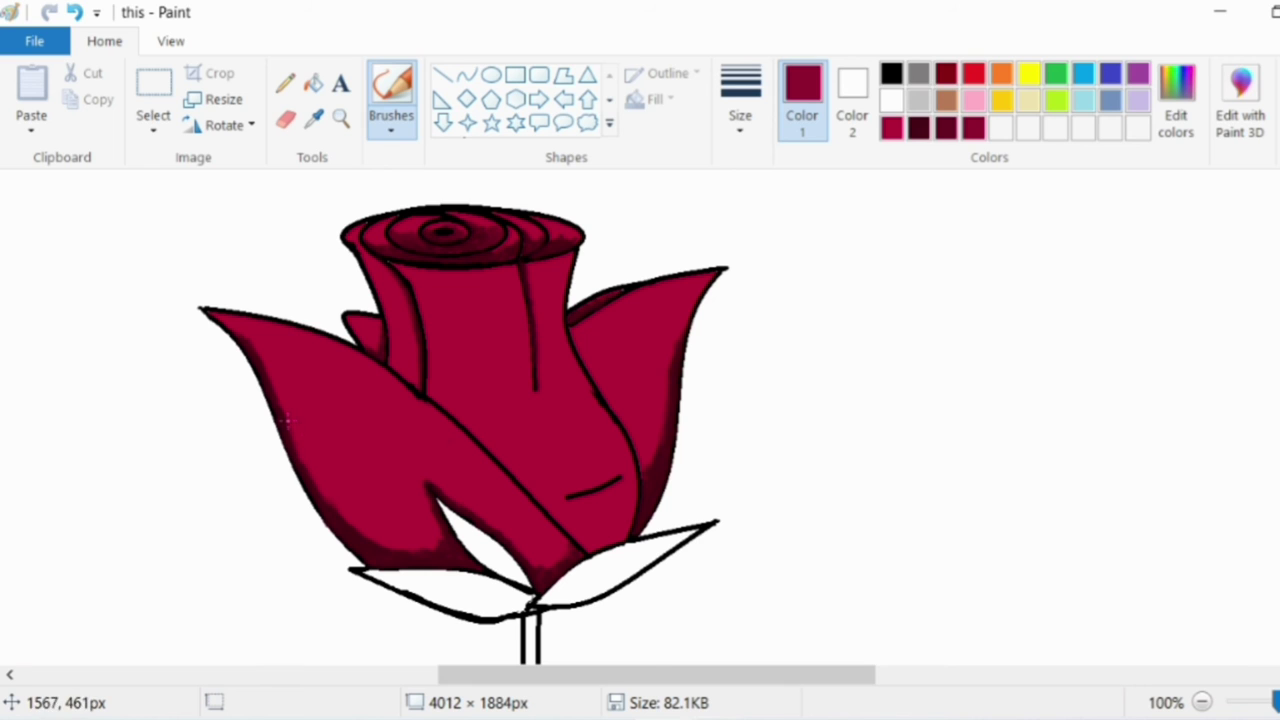
click(340, 118)
click(366, 474)
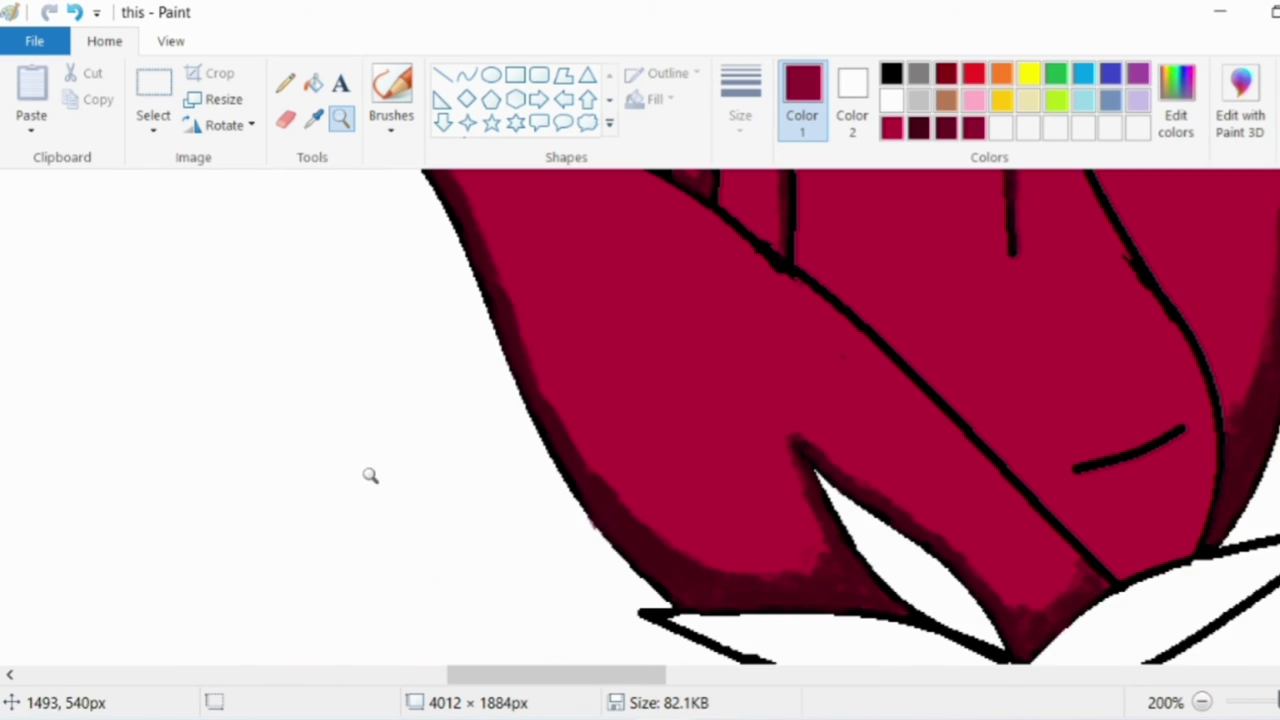
drag(654, 674, 720, 674)
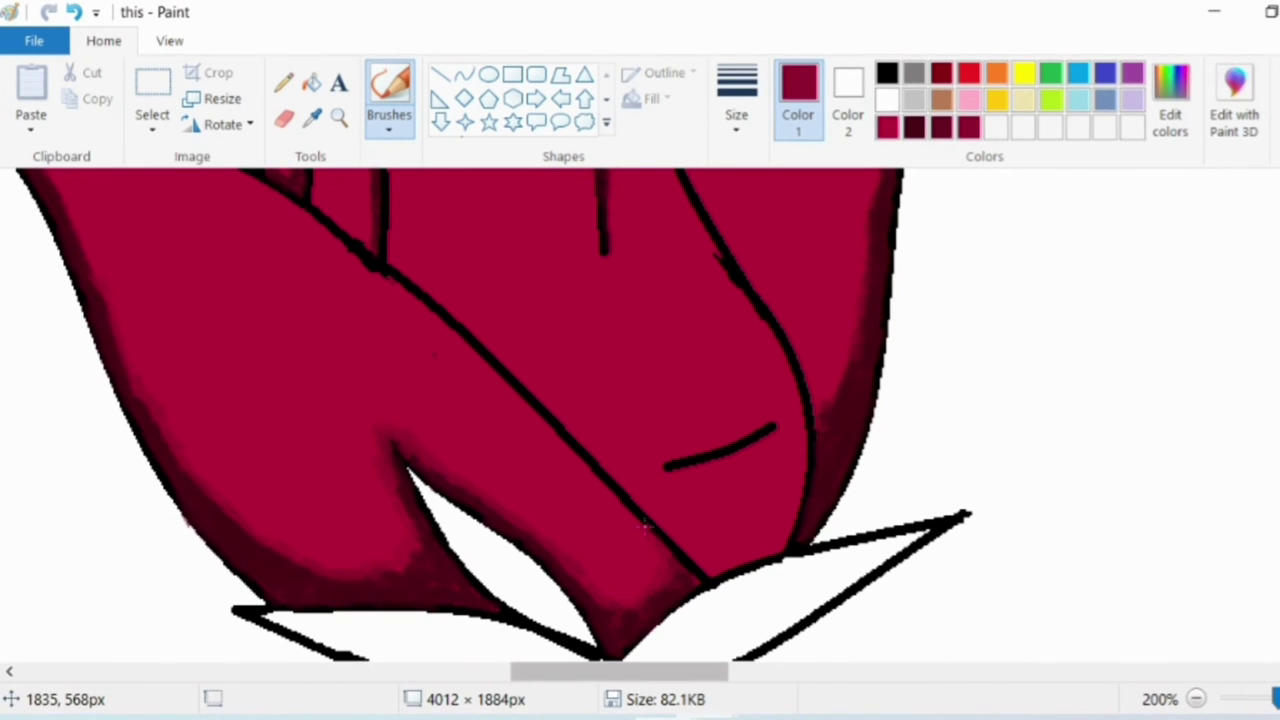
Blend the inner edge of the right petal's dark shadow with medium maroon.
drag(1275, 697, 1234, 697)
click(339, 117)
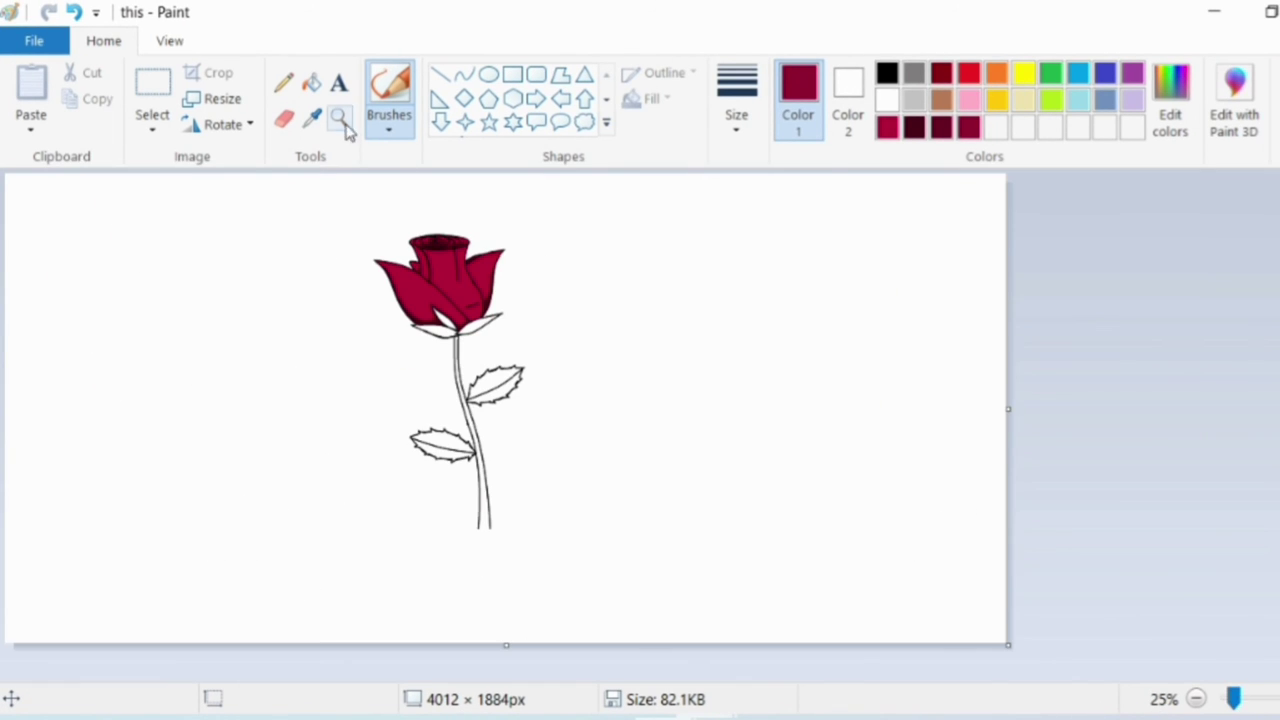
click(460, 320)
click(645, 357)
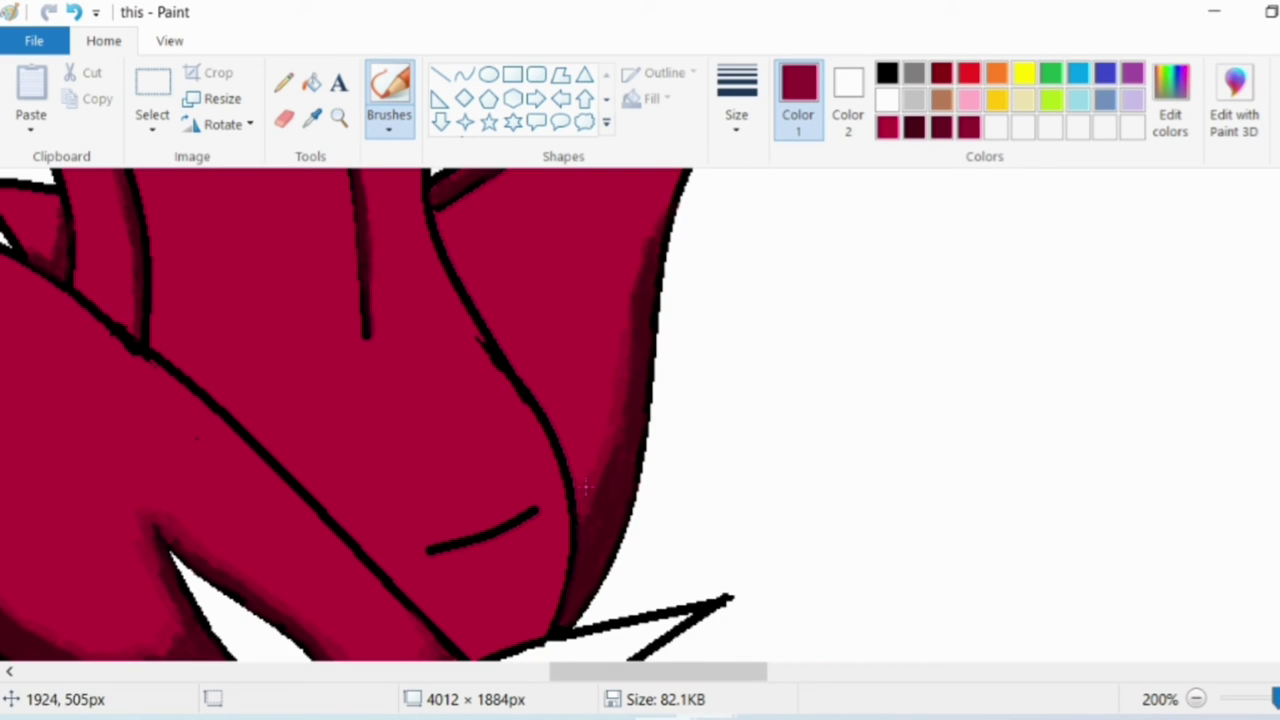
Soften the shadows along the central crease, the left fold and the left petal's upper outer edge with medium maroon.
scroll(635, 270, up, 5)
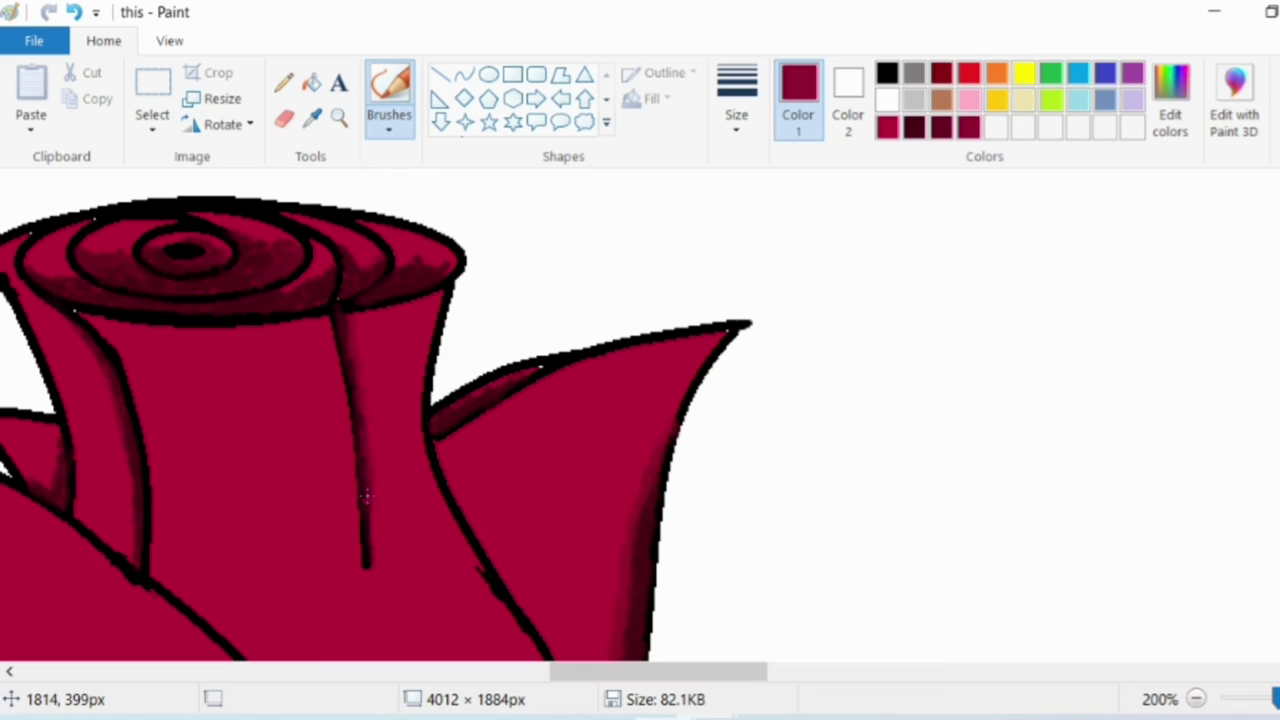
scroll(365, 440, left, 5)
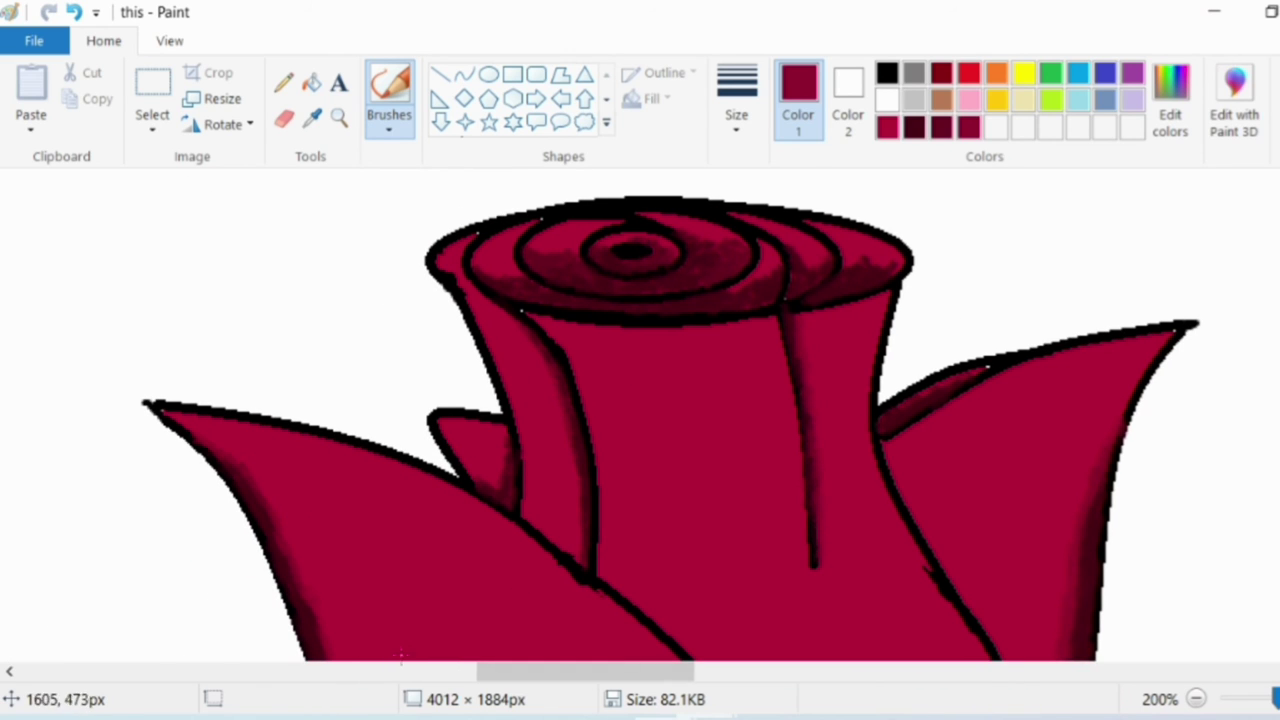
scroll(390, 470, right, 1)
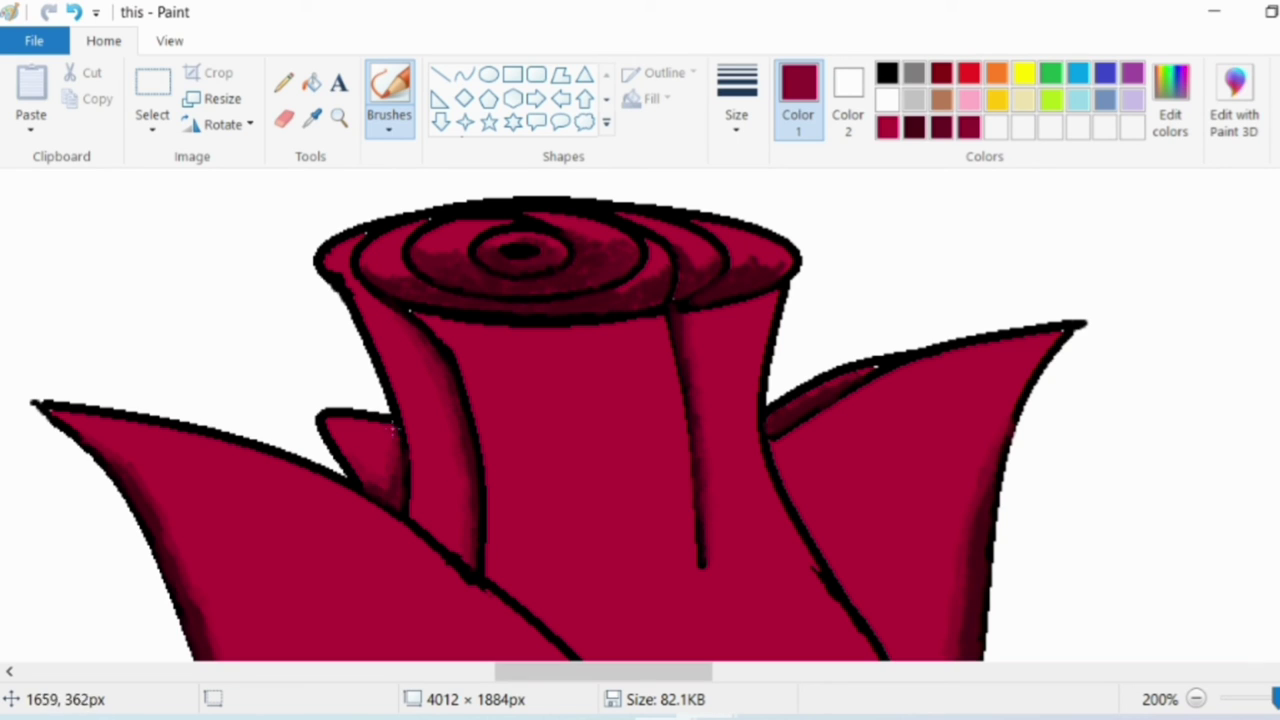
Blend the shading in the spiral's inner ring with medium maroon and undo the last brush stroke.
scroll(400, 180, up, 1)
click(339, 117)
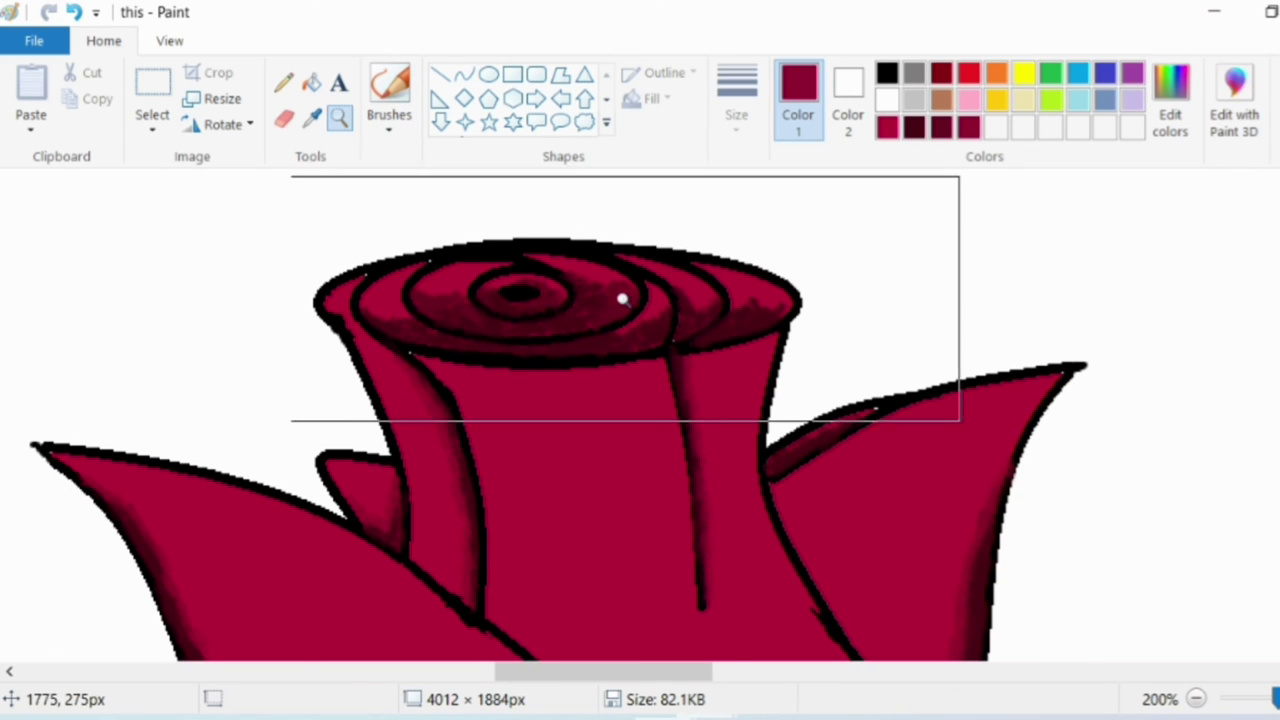
click(623, 294)
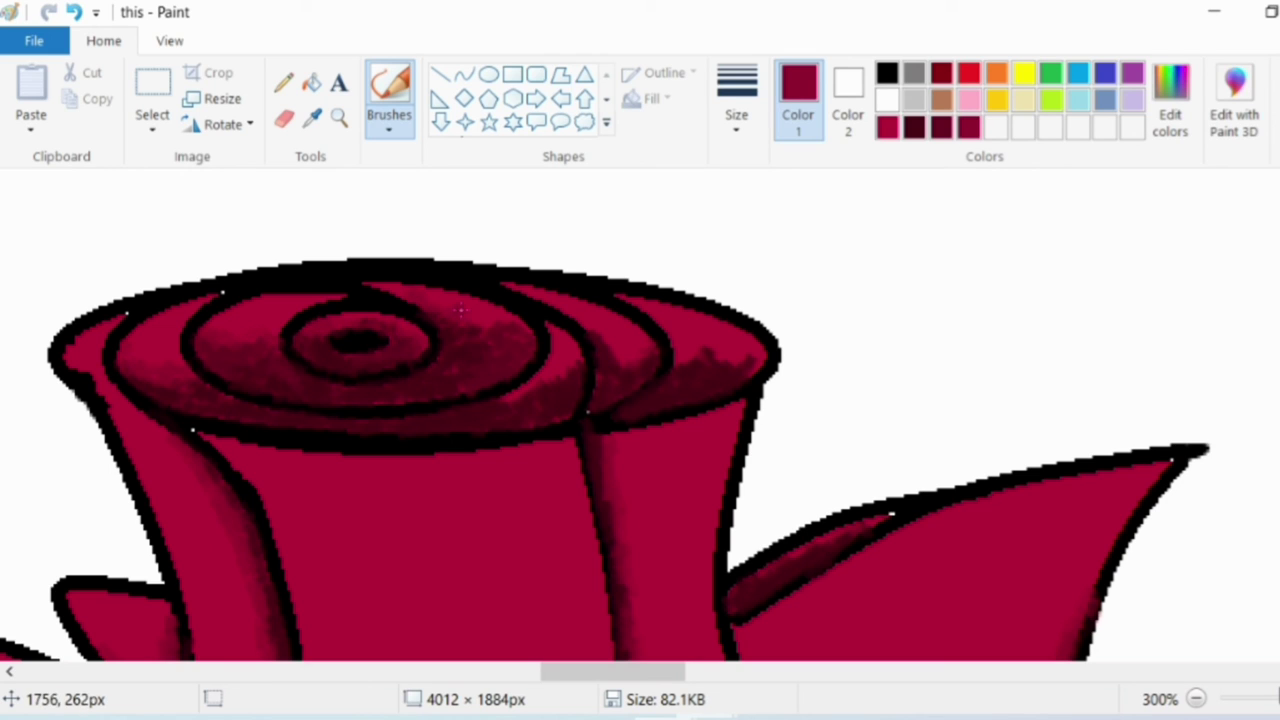
click(74, 12)
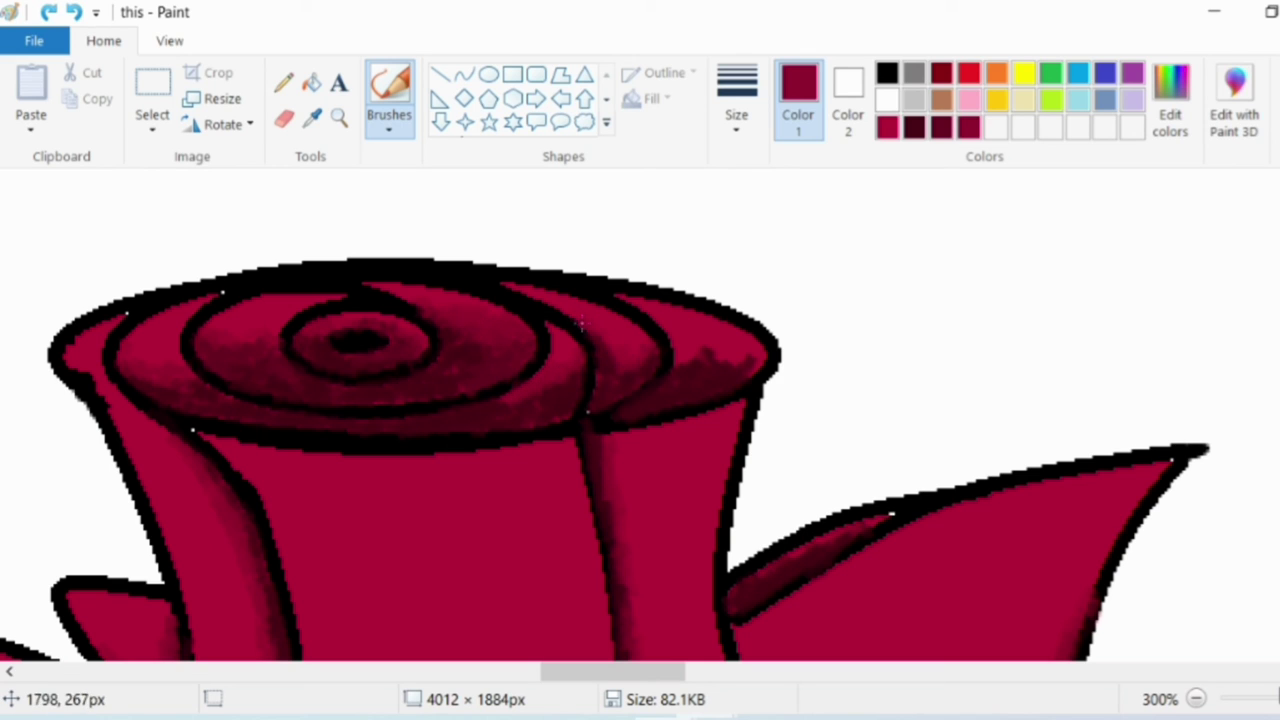
Undo the last shading stroke on the rose's upper petal rim and choose a different brush size.
key(ctrl+z)
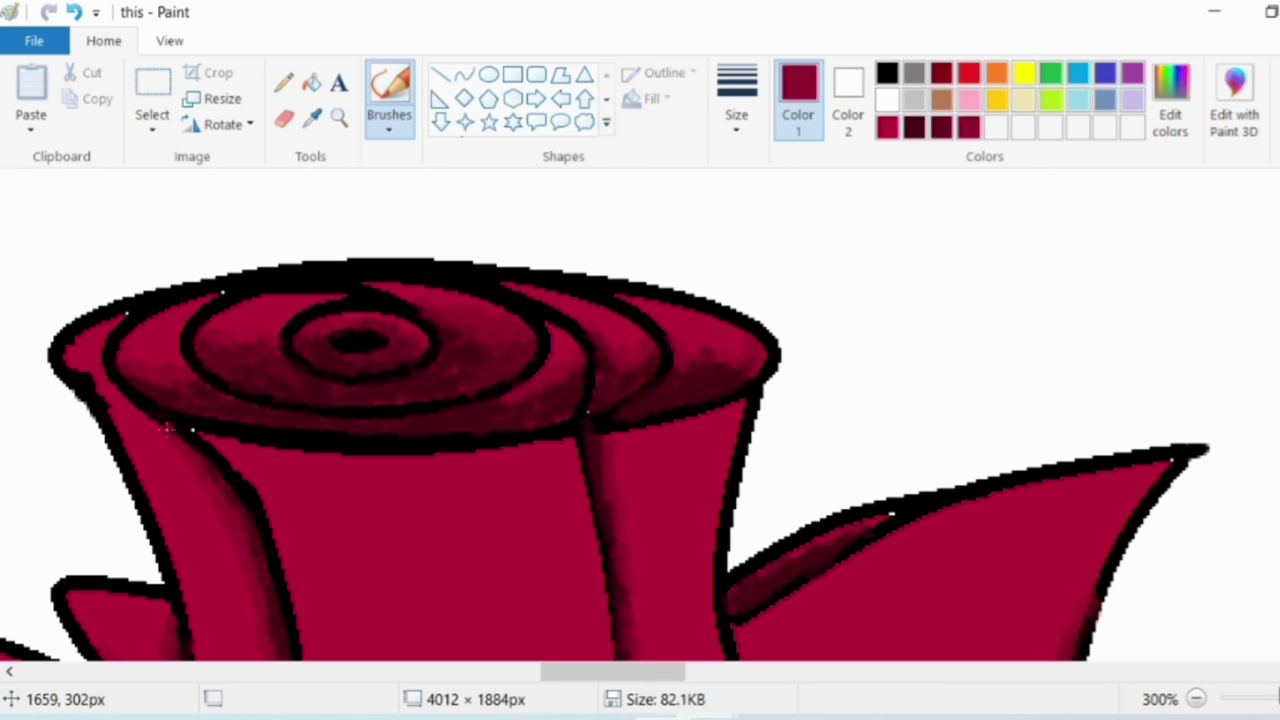
click(736, 100)
click(746, 186)
drag(1279, 698, 1234, 698)
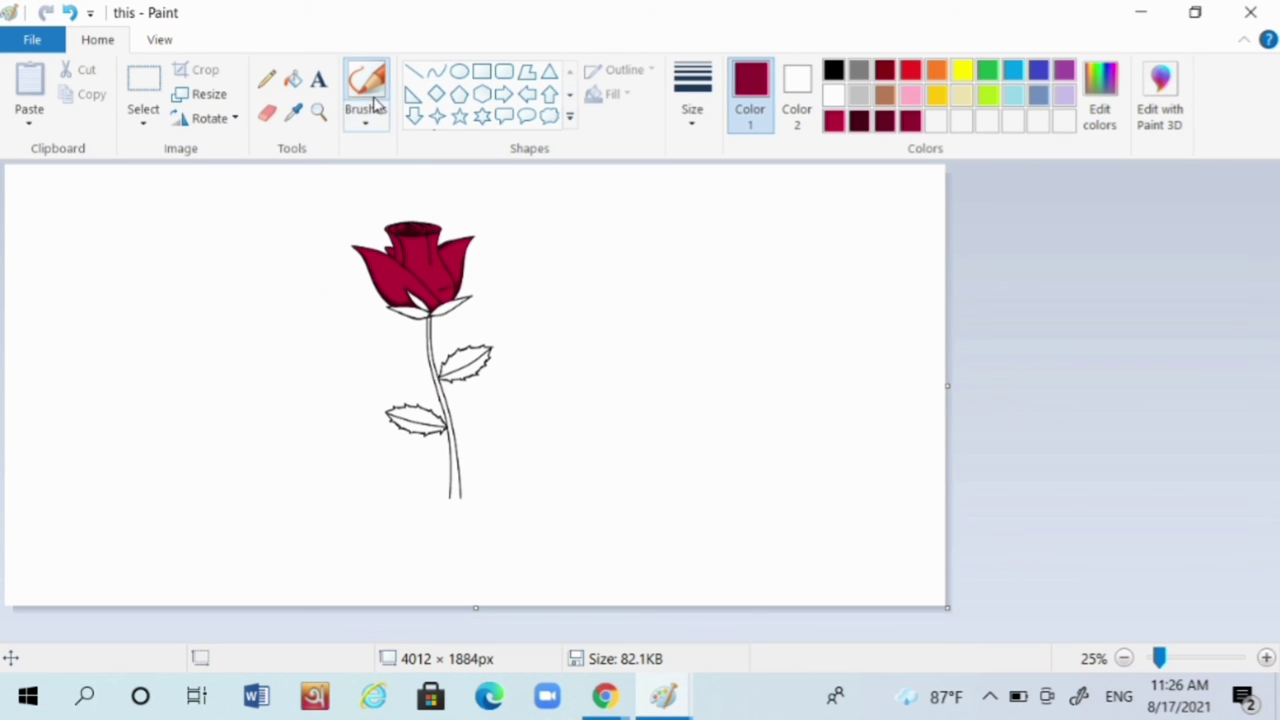
Mix a darker custom green (red 26, green 132, blue 57) from the standard green for the stem.
click(319, 112)
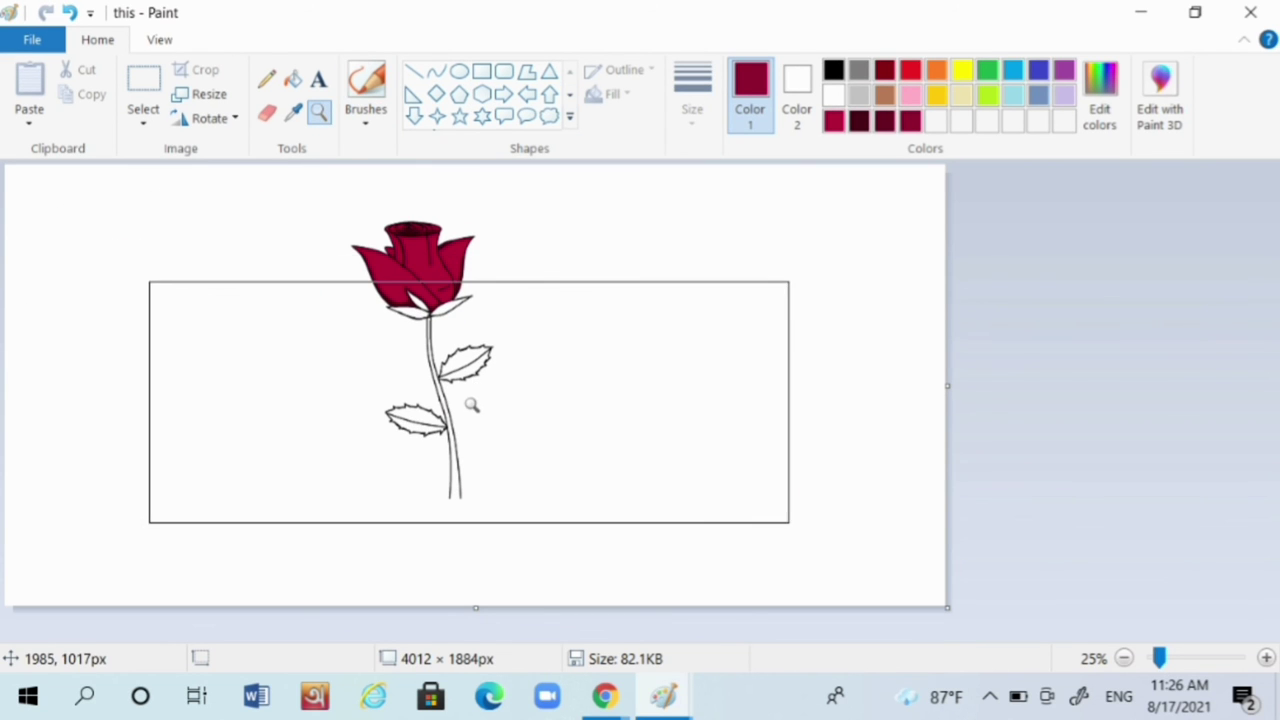
click(470, 404)
click(1058, 76)
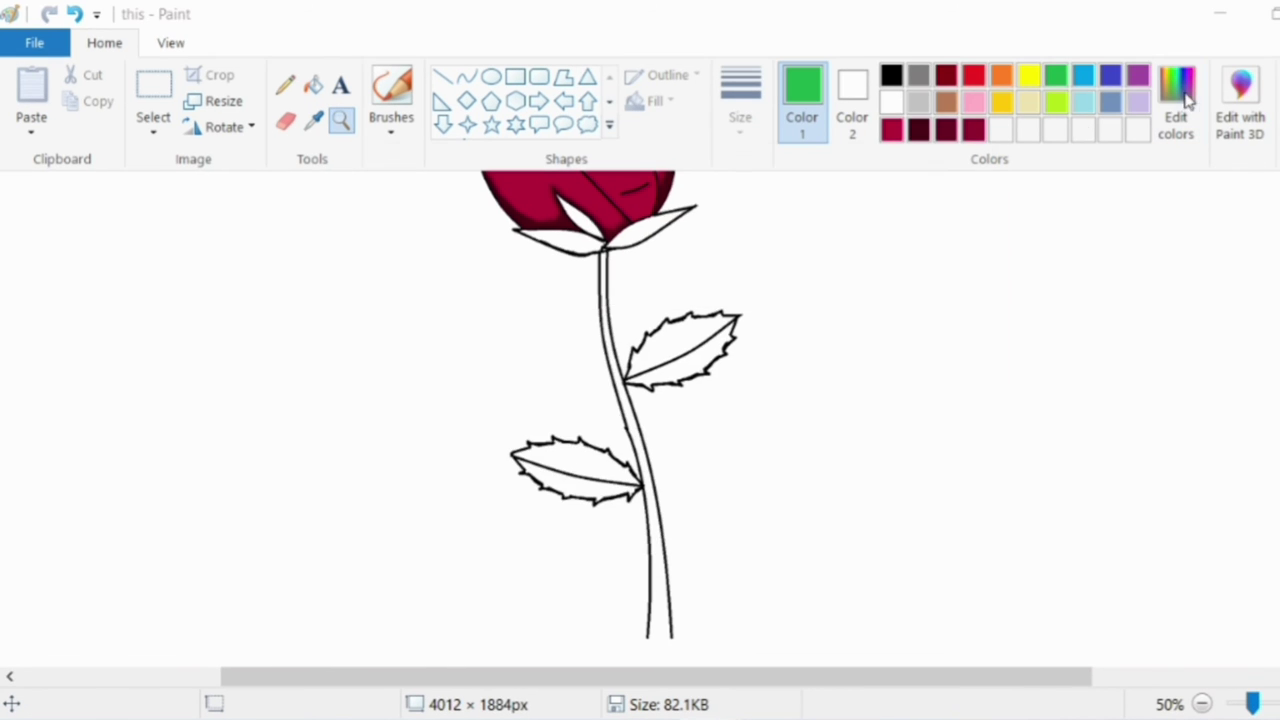
click(1178, 97)
drag(966, 337, 969, 364)
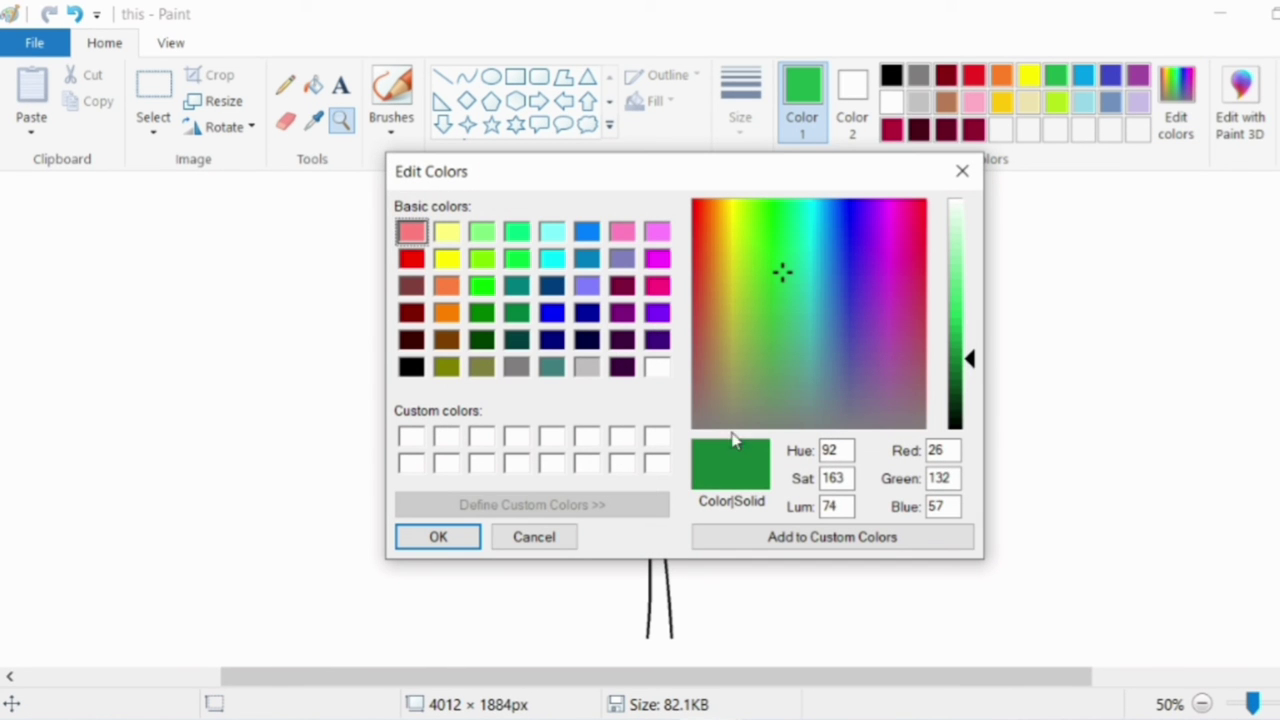
click(417, 531)
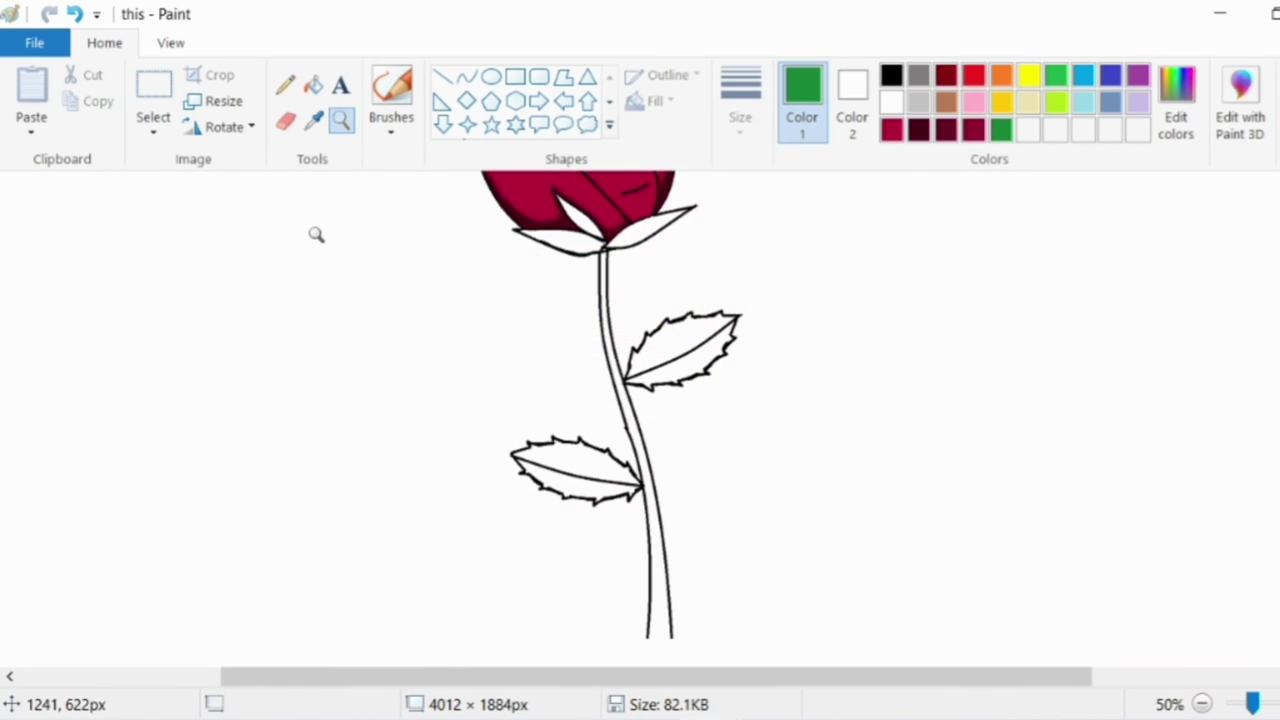
Close the open bottom end of the stem with a green brush line and fill the stem with that green.
click(391, 88)
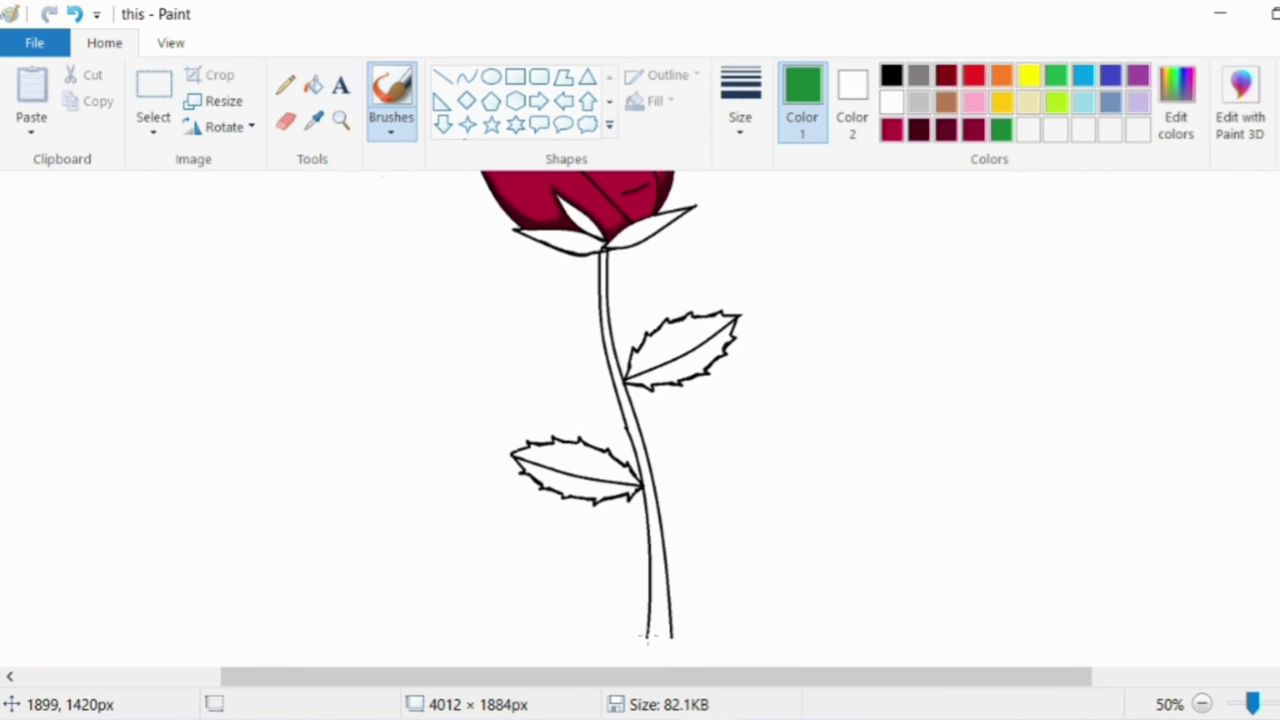
mouse_move(648, 637)
mouse_down()
mouse_move(665, 638)
mouse_move(647, 639)
mouse_up()
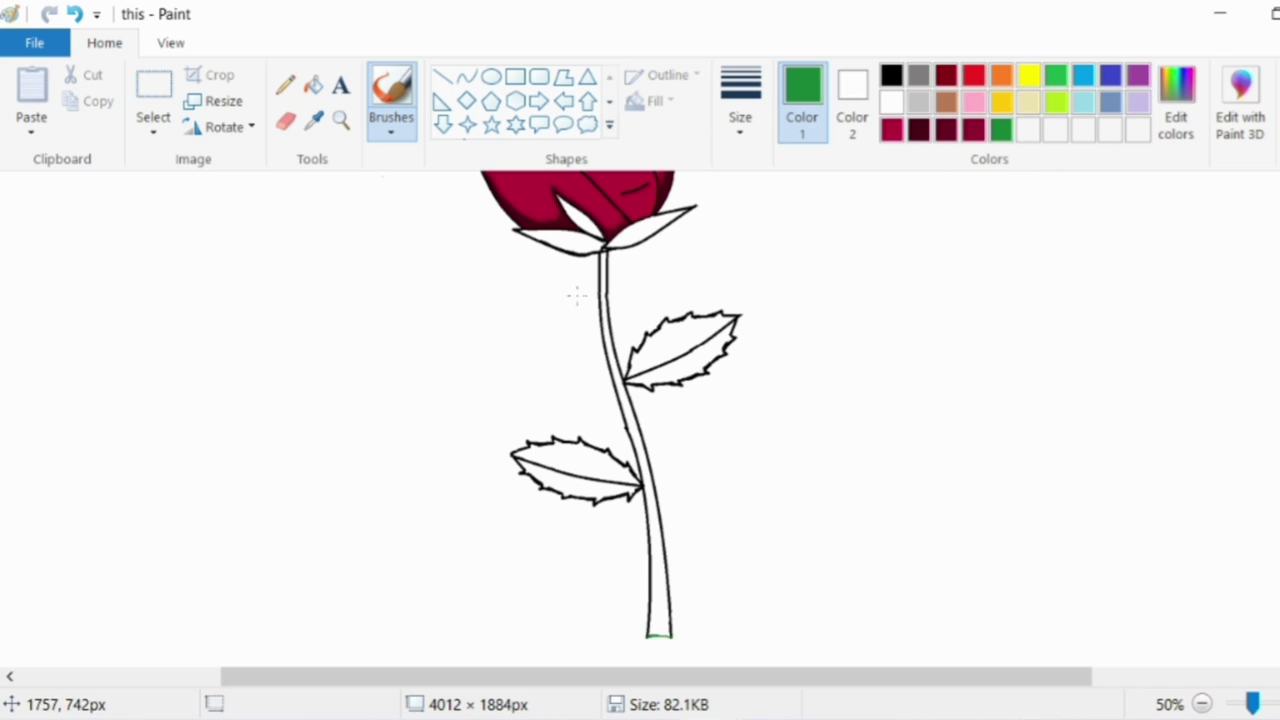
click(313, 86)
click(659, 561)
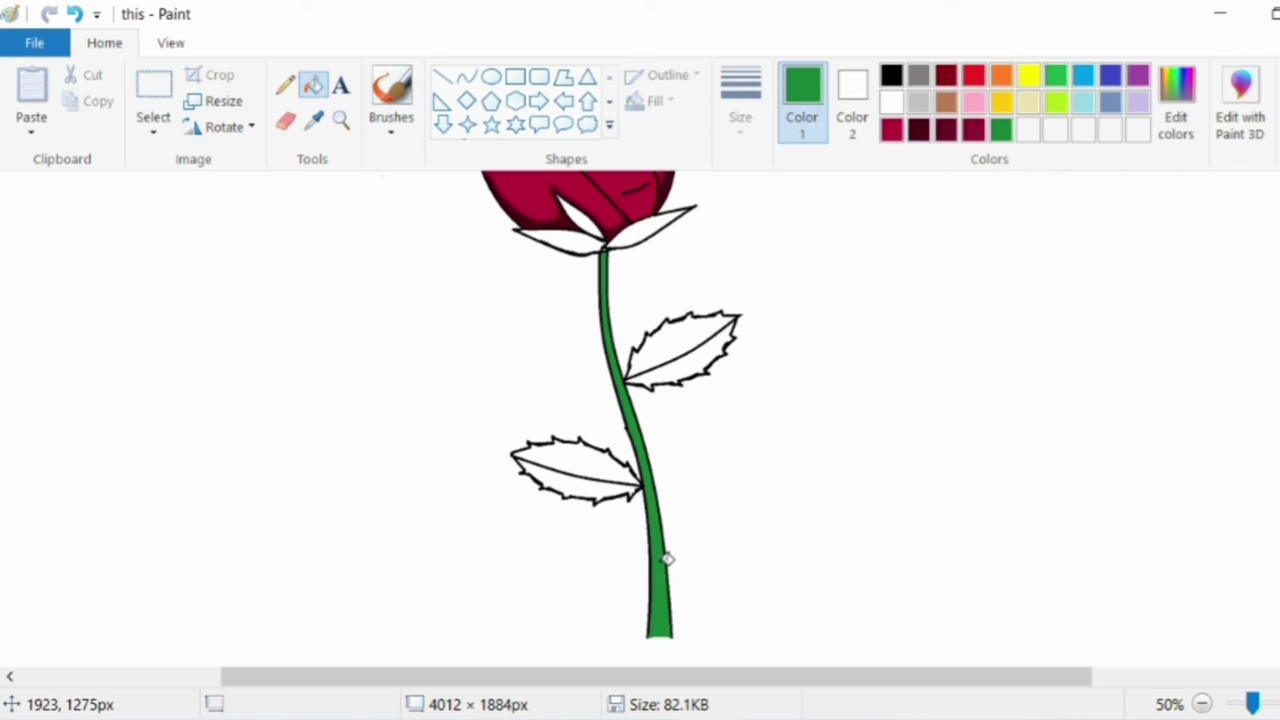
Mix an even darker green and fill both halves of the two serrated leaves with it.
click(1184, 128)
drag(972, 362, 972, 372)
click(440, 537)
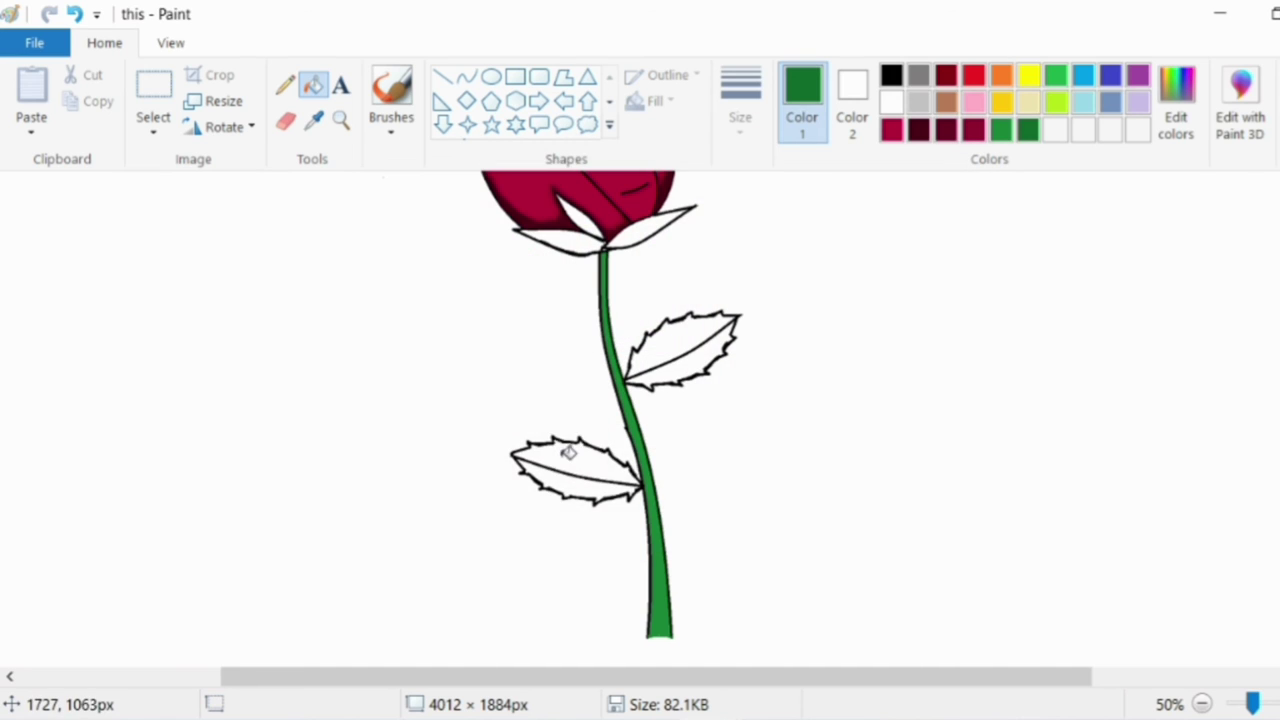
click(556, 458)
click(690, 340)
click(705, 362)
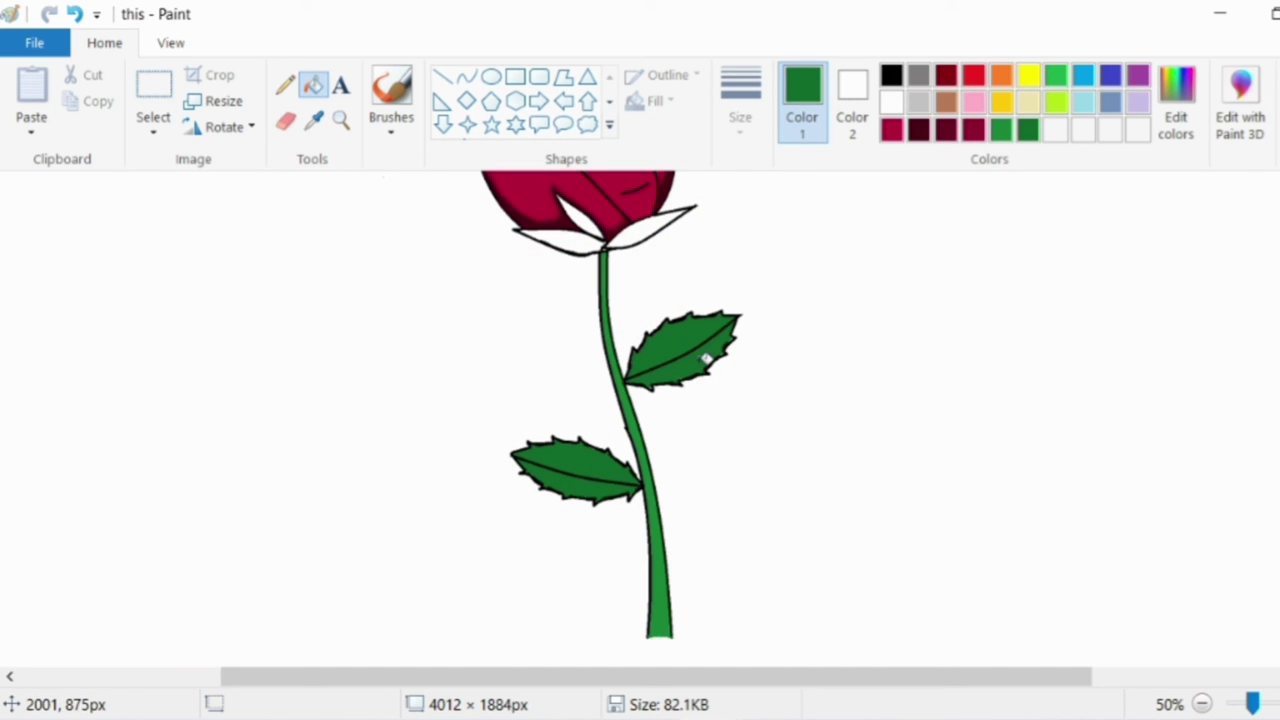
Fill the three base leaves under the rose with the dark leaf green.
click(648, 222)
click(573, 244)
click(586, 215)
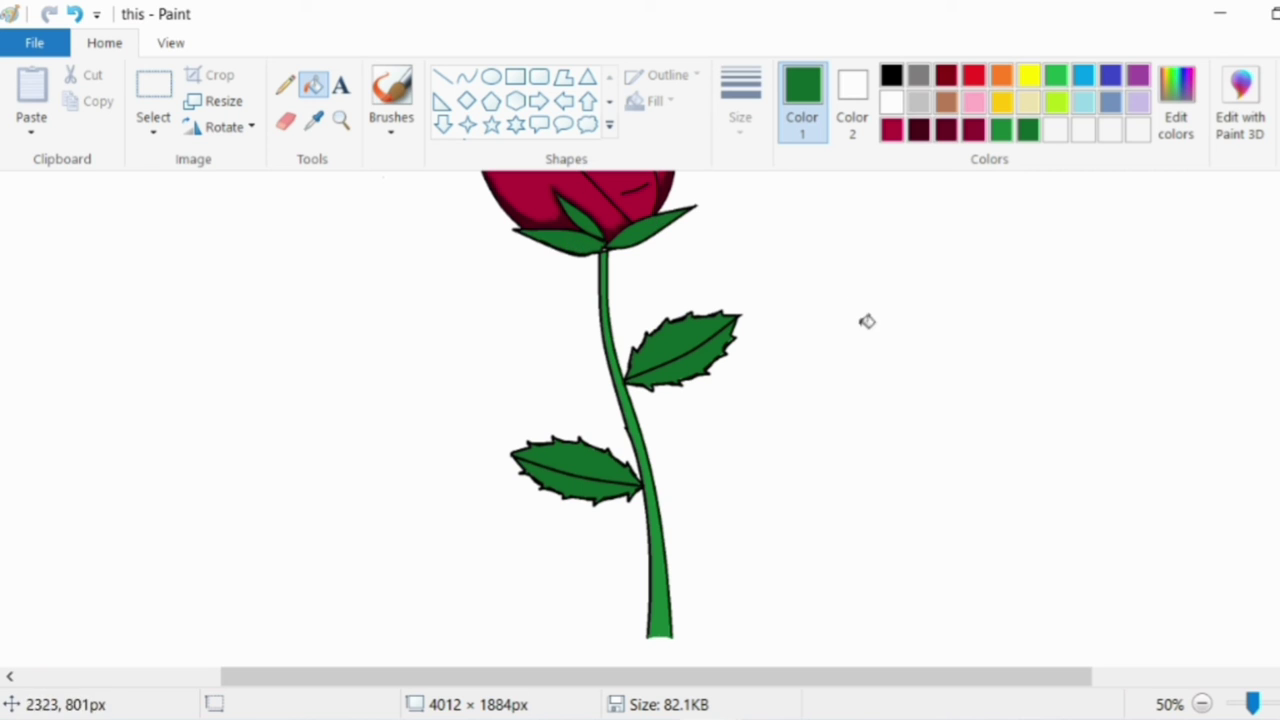
click(1238, 704)
click(1250, 704)
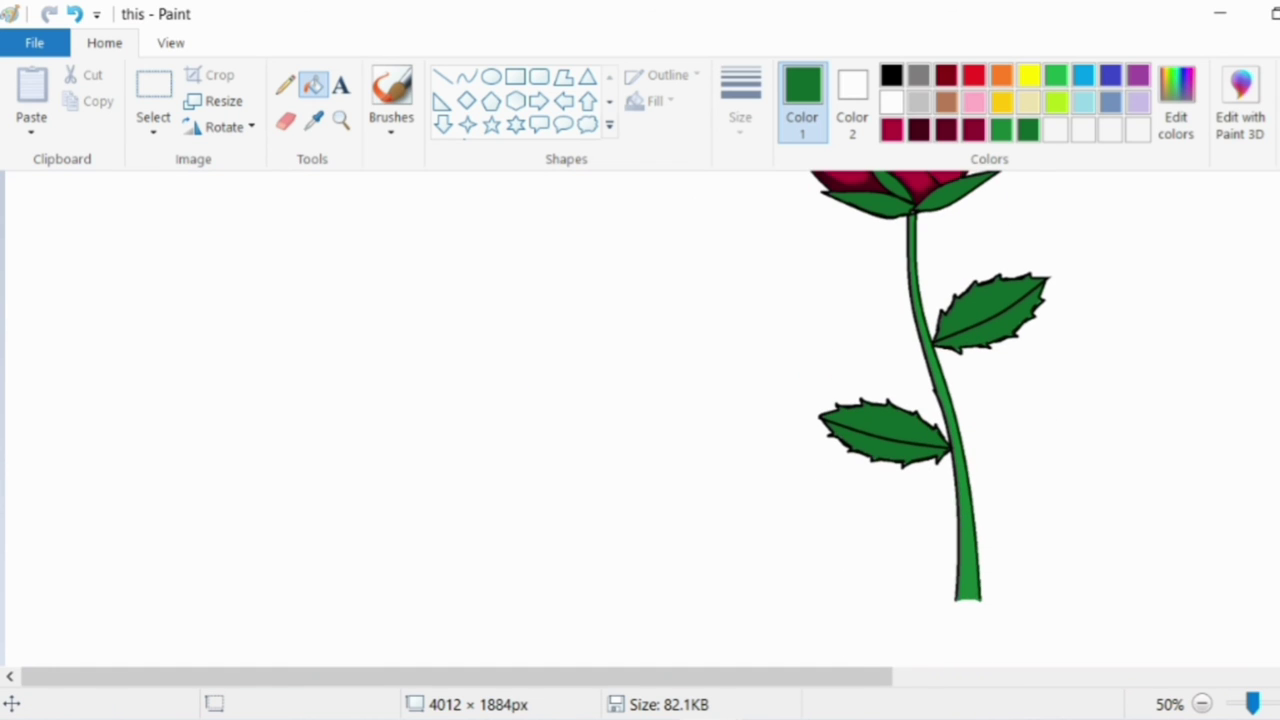
click(1240, 704)
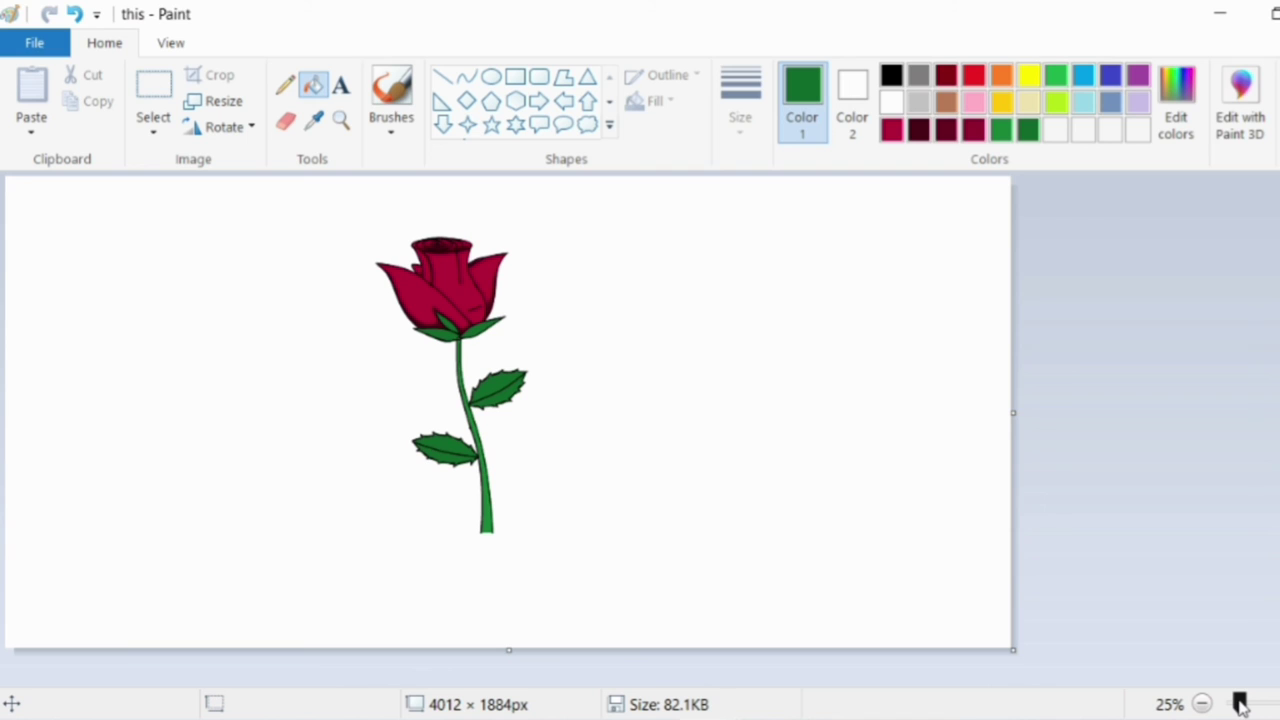
Fill the serrated leaves with the lighter stem green, and undo that fill on the lower leaf.
click(1001, 129)
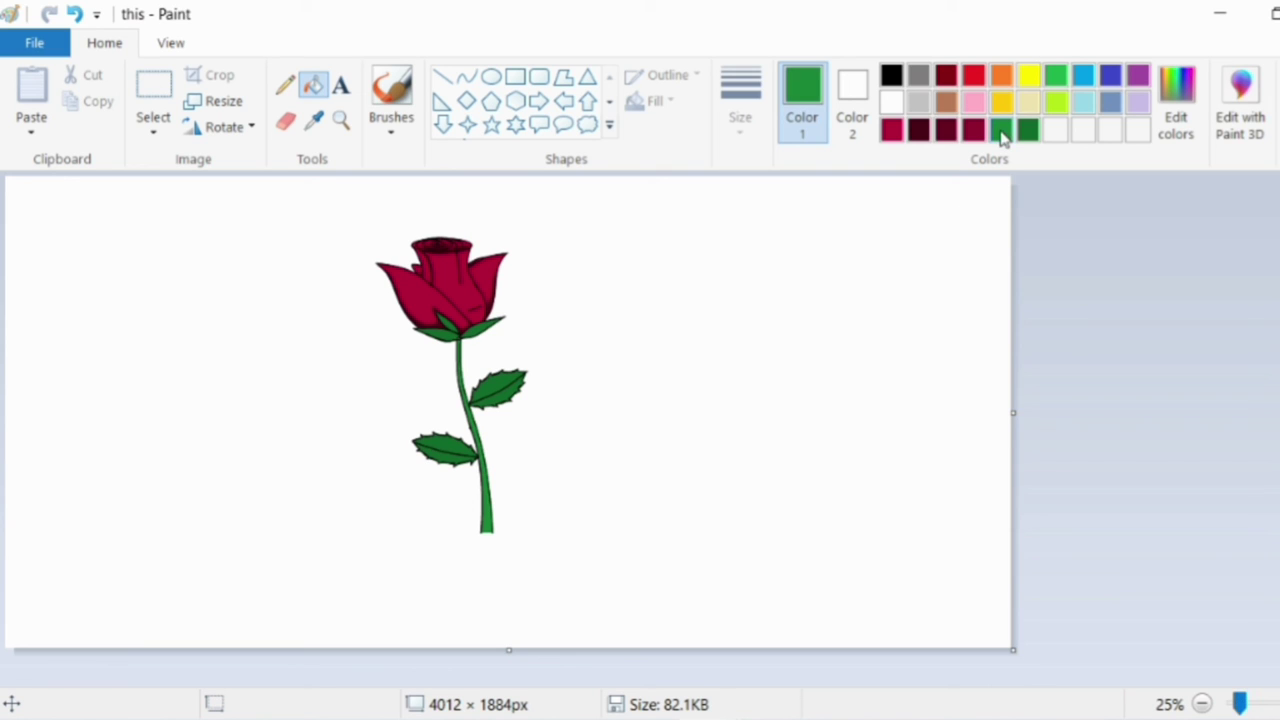
click(514, 392)
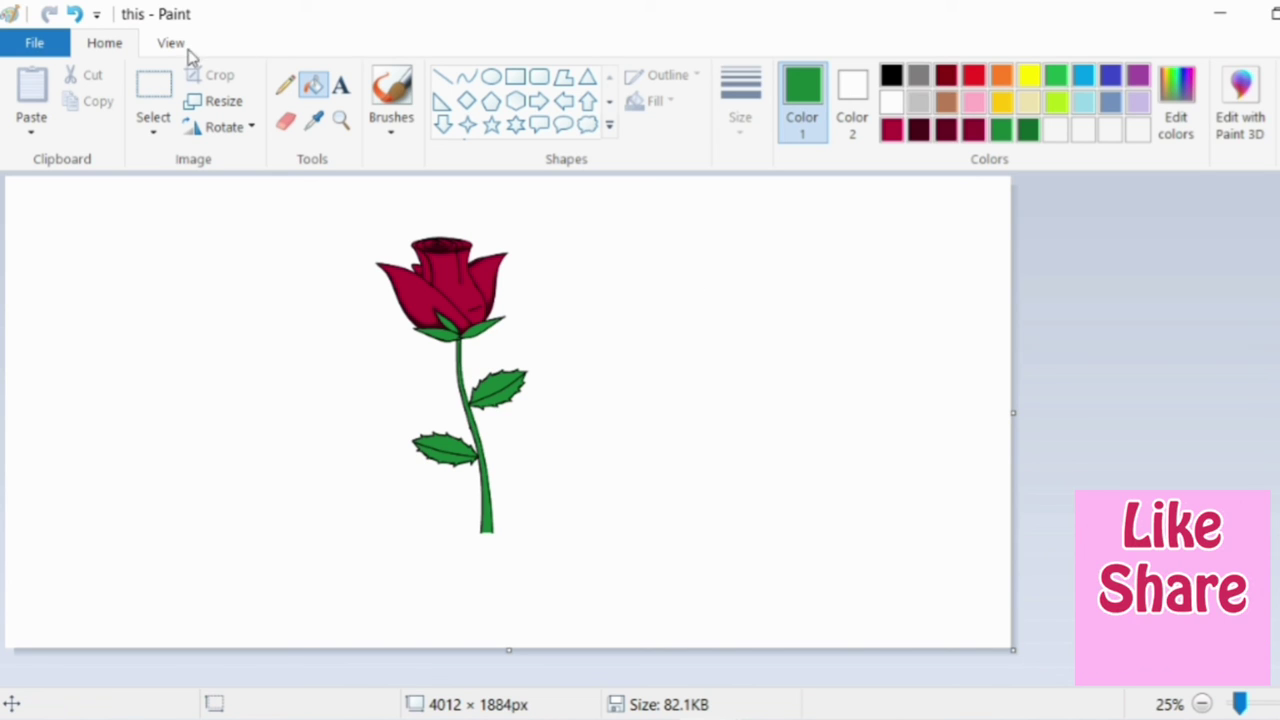
click(76, 18)
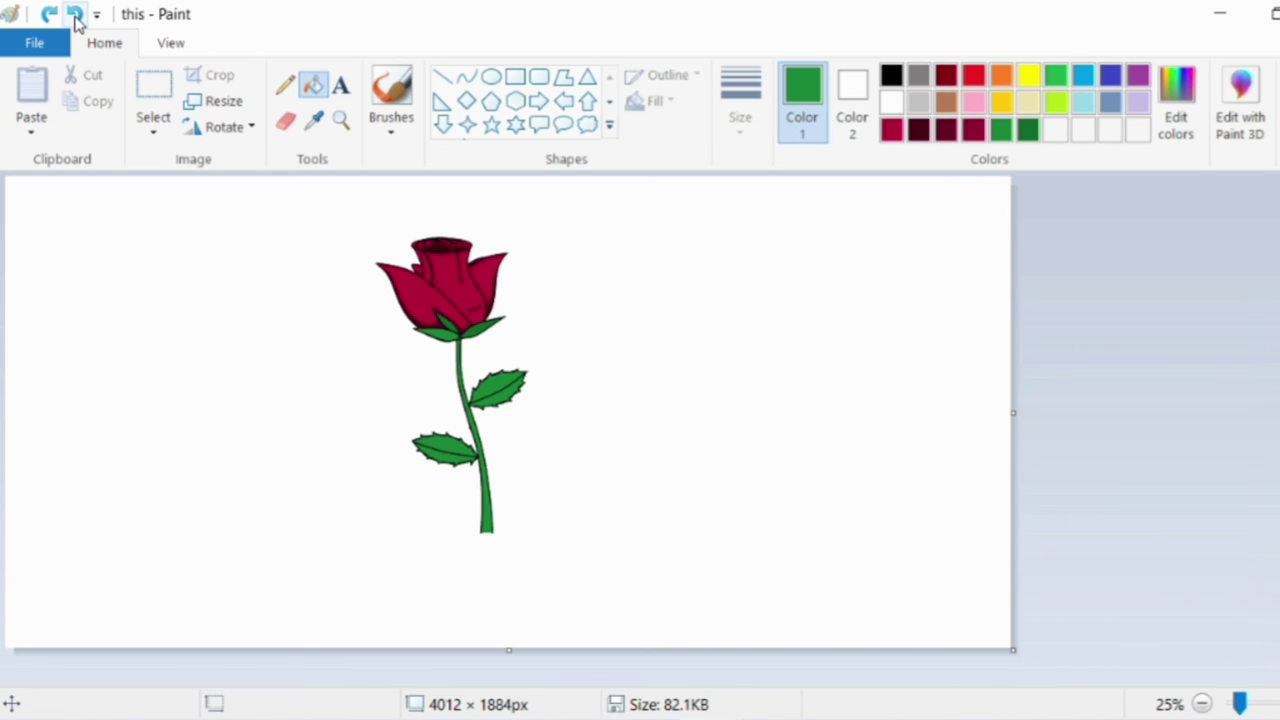
click(76, 18)
Mix a slightly darker custom green from the dark leaf green for shading the stem.
click(341, 120)
click(449, 440)
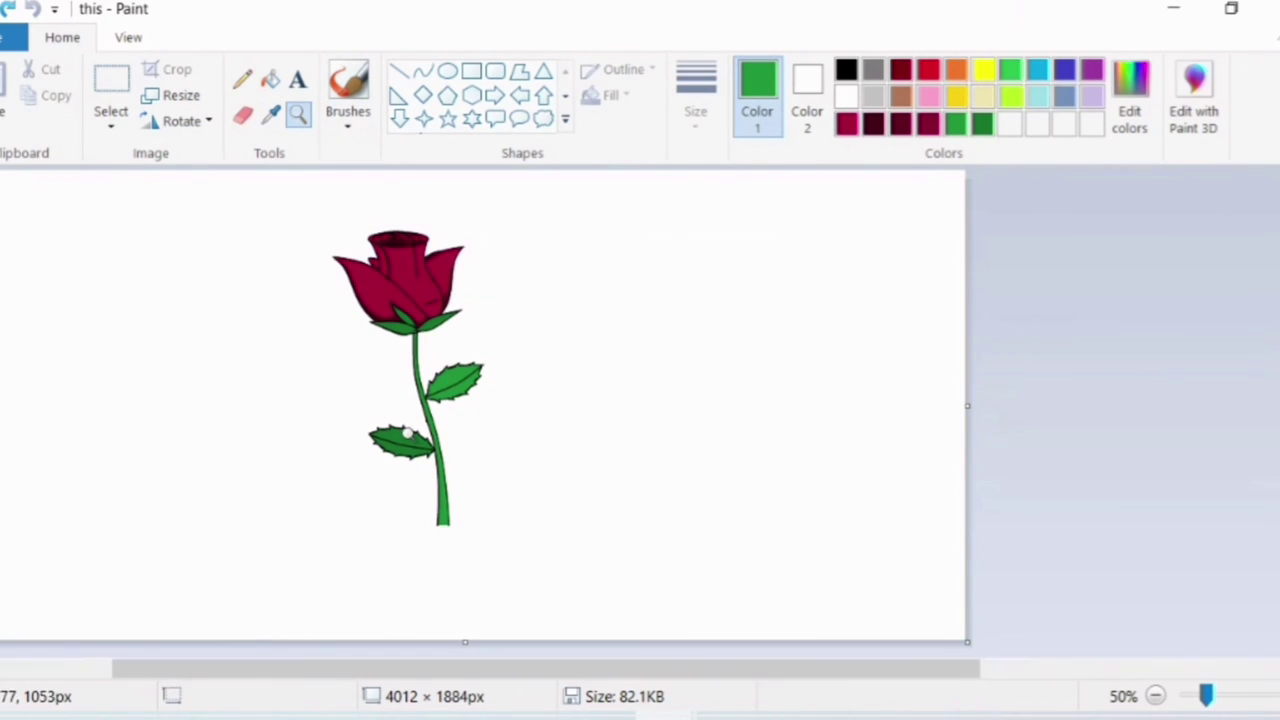
click(445, 455)
click(1210, 696)
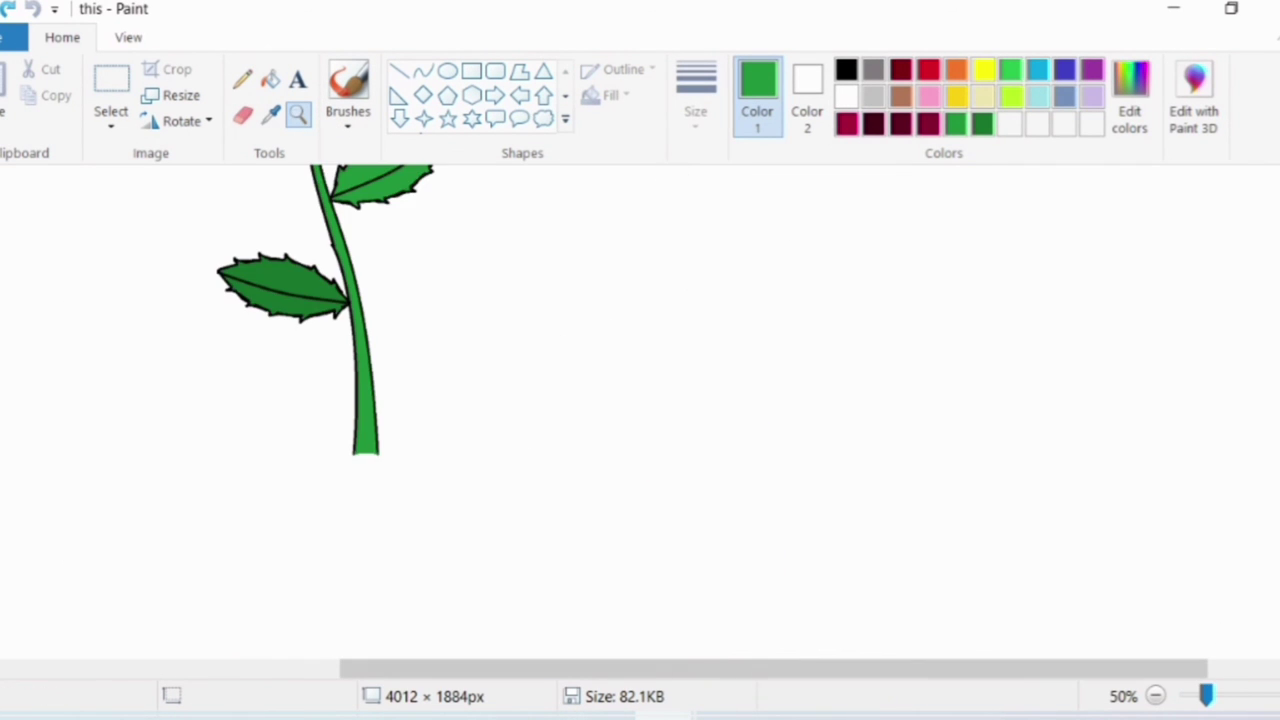
click(981, 123)
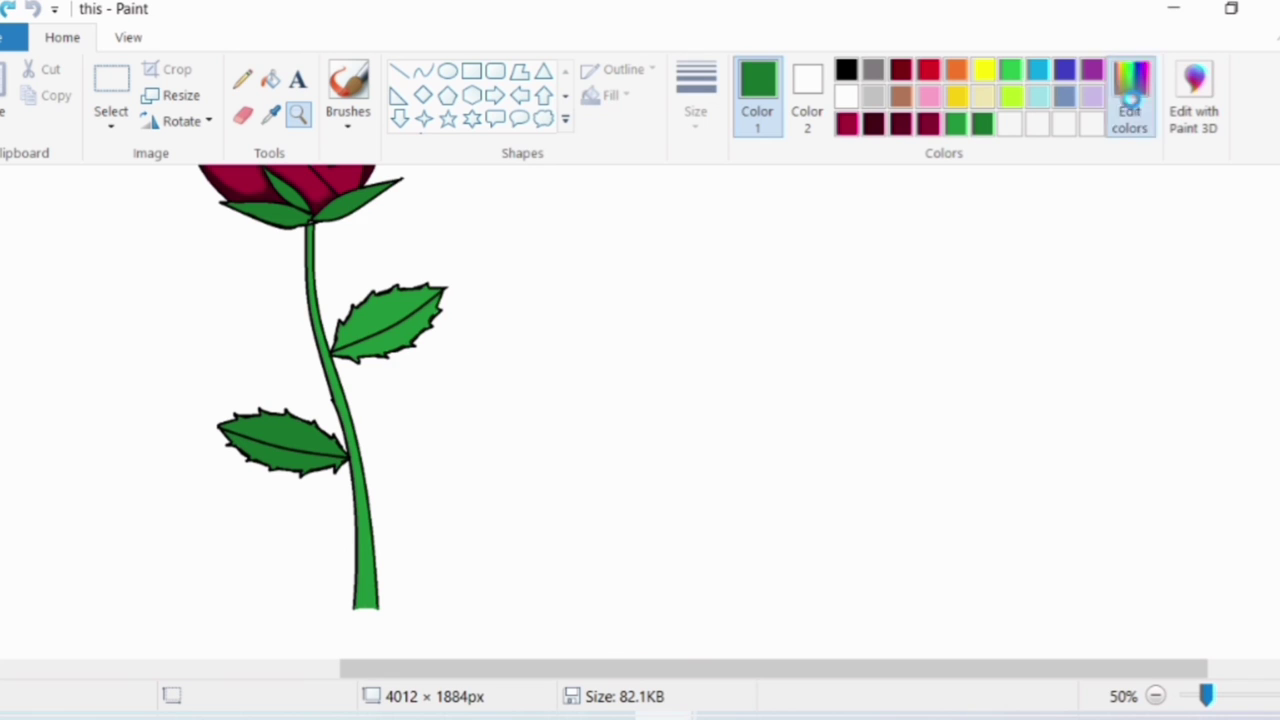
click(1129, 100)
drag(929, 370, 929, 375)
click(394, 529)
Shade the lower part of the stem by brushing dark green lines along it and filling between them.
click(348, 90)
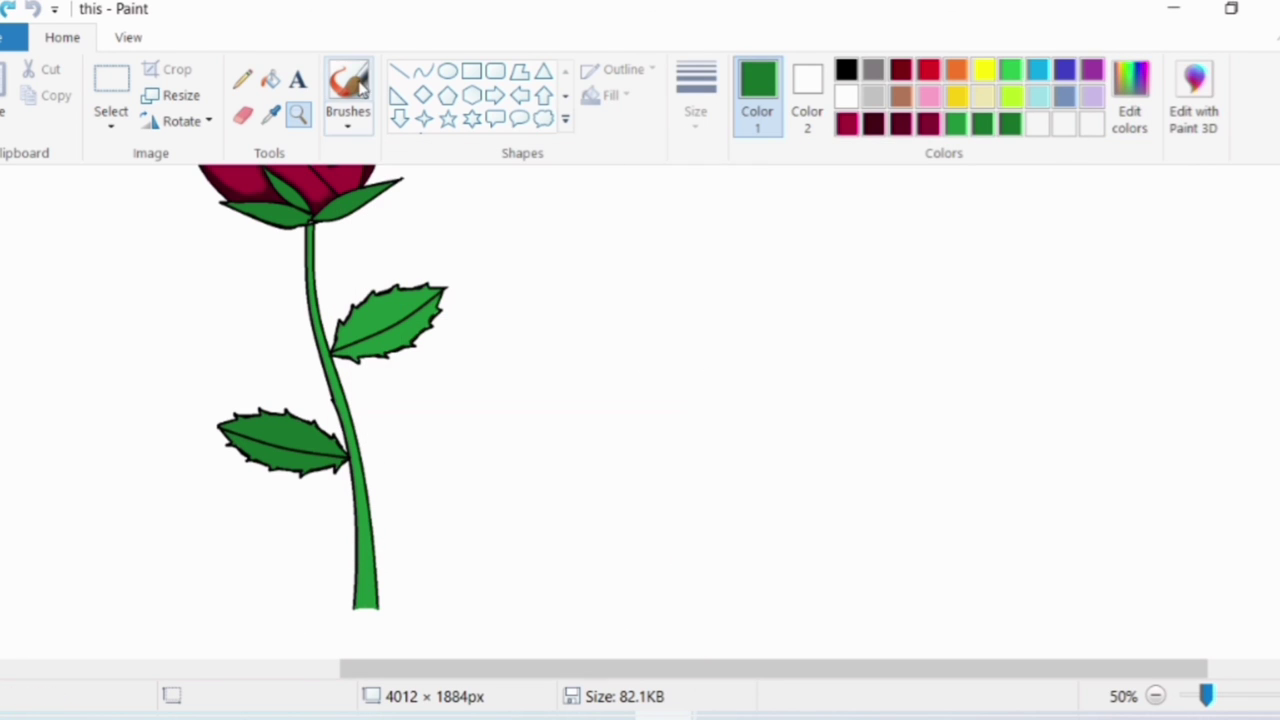
mouse_move(362, 565)
mouse_down()
mouse_move(360, 517)
mouse_move(361, 540)
mouse_up()
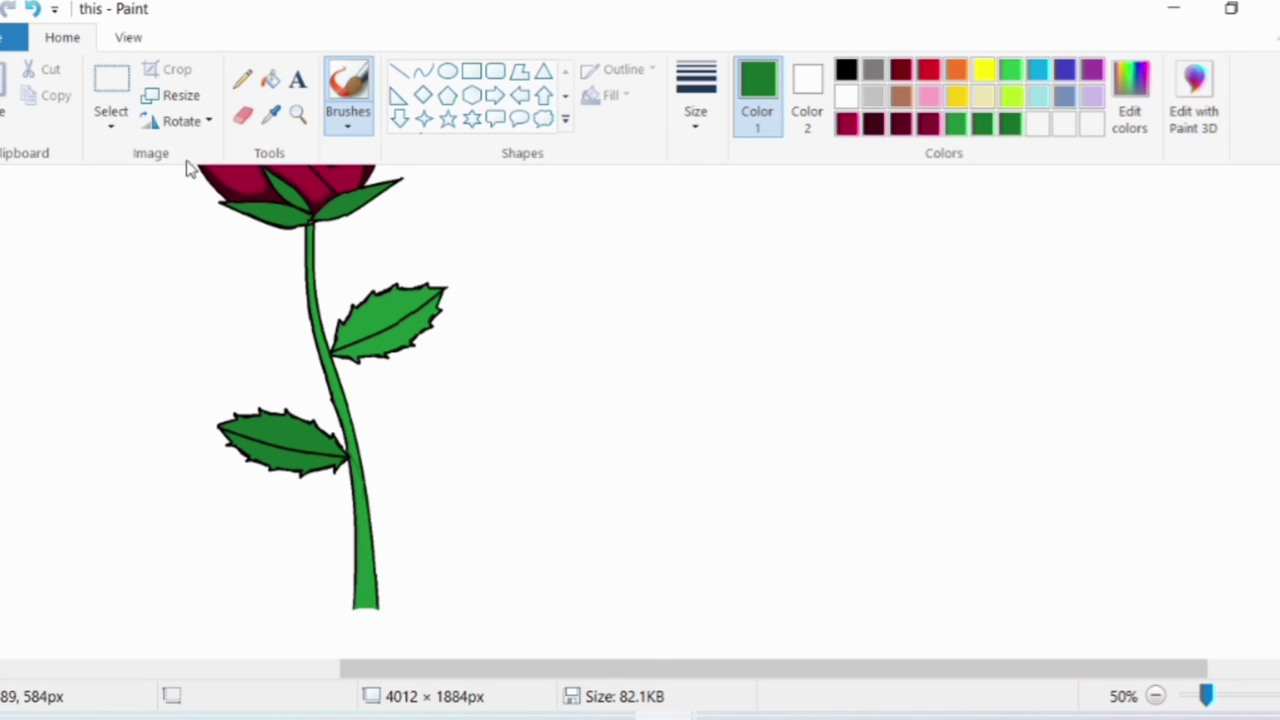
key(ctrl+z)
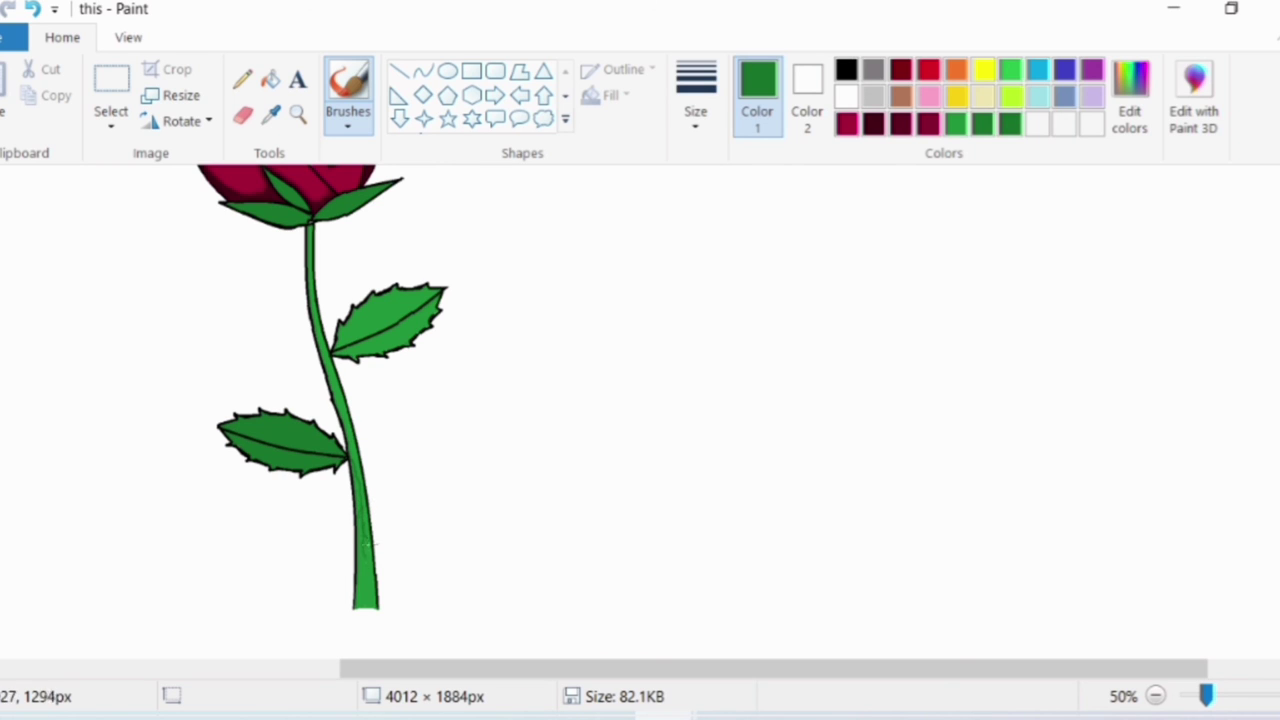
click(270, 79)
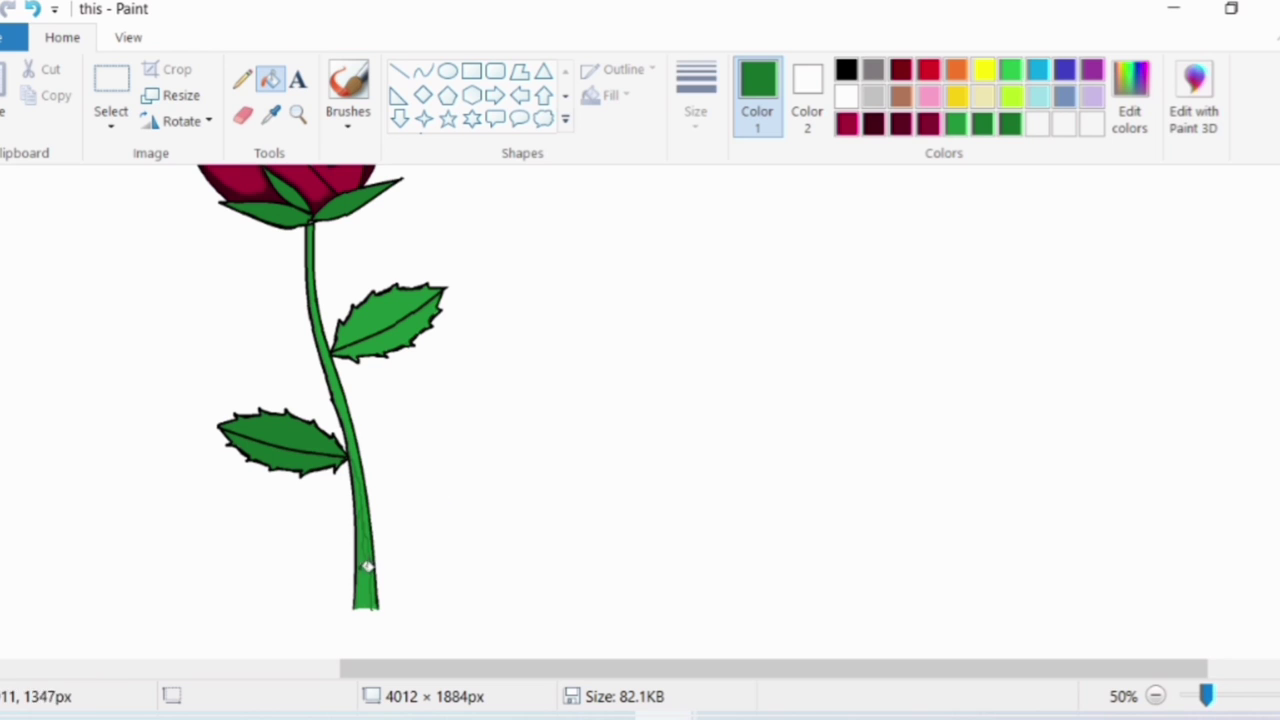
Brush dark green along the upper part of the stem and fill the enclosed area to shade it.
click(348, 88)
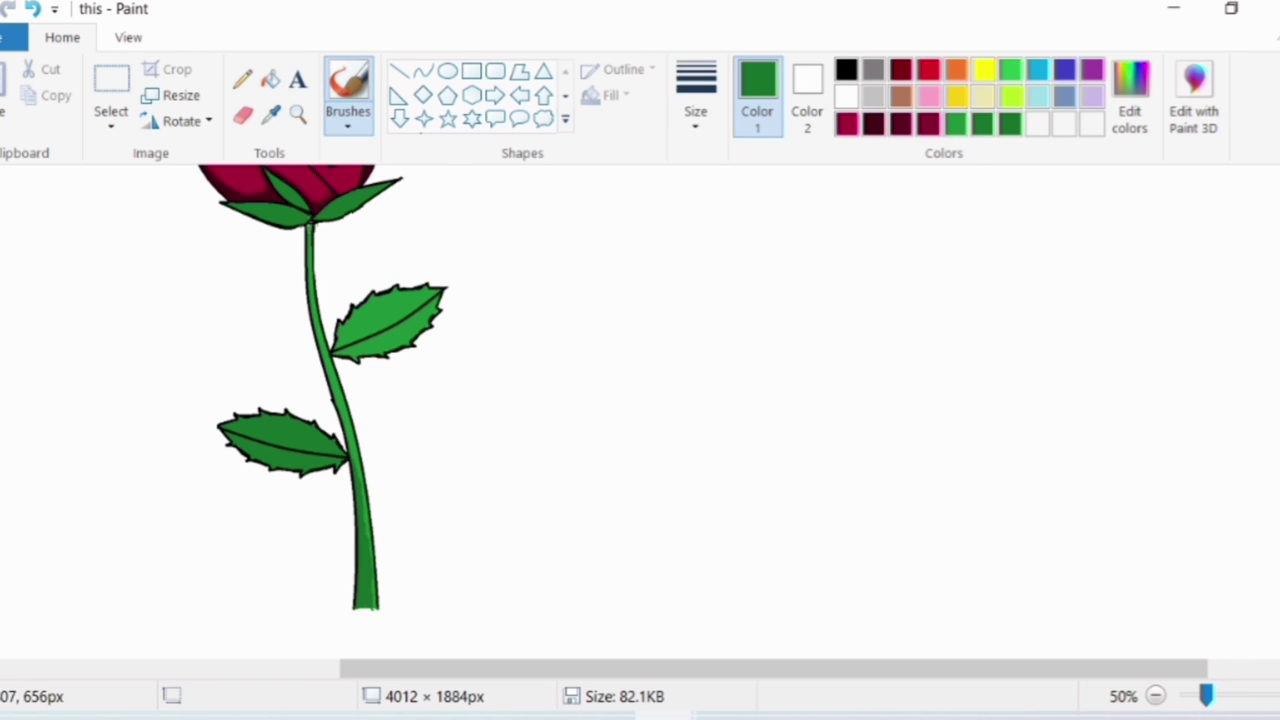
drag(303, 290, 319, 338)
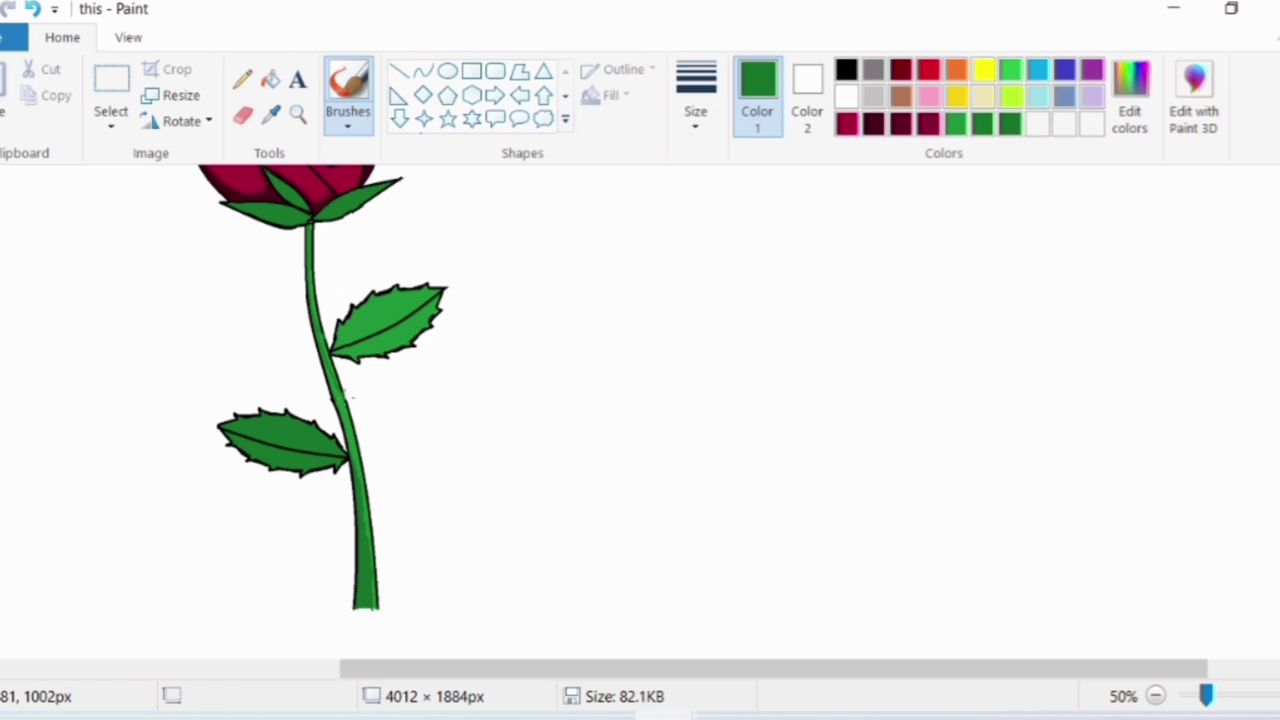
click(270, 80)
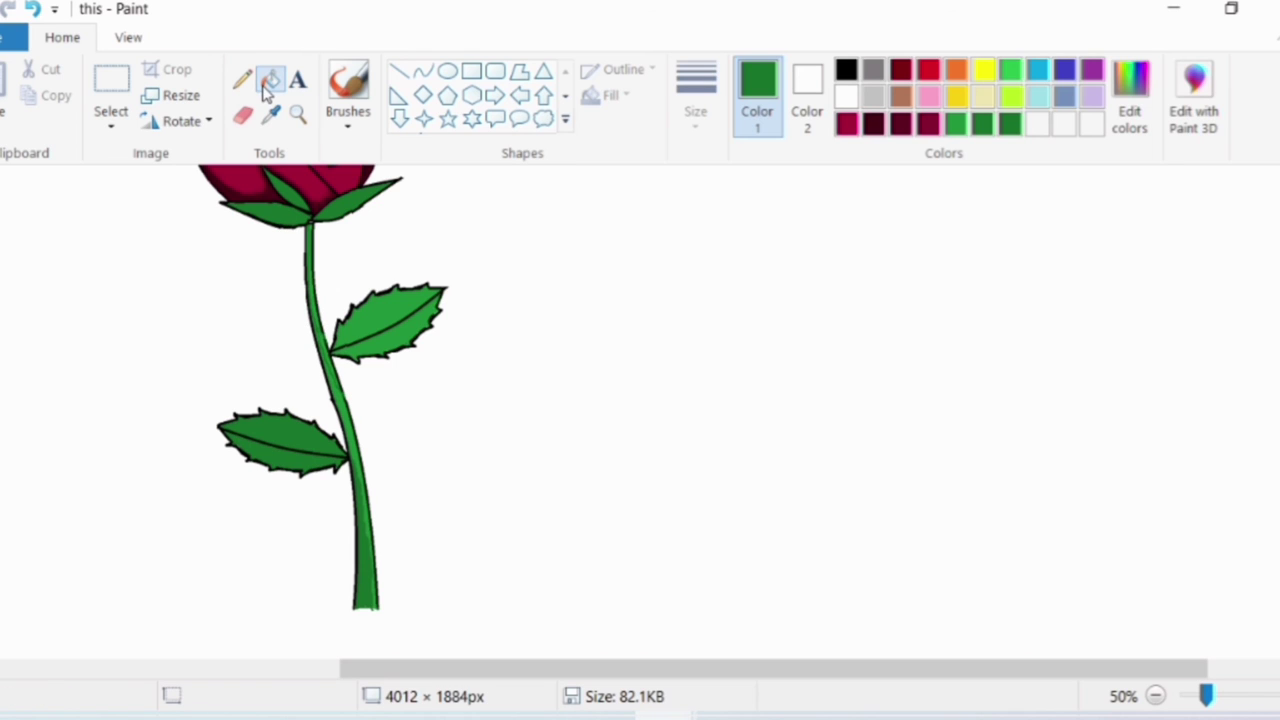
click(328, 335)
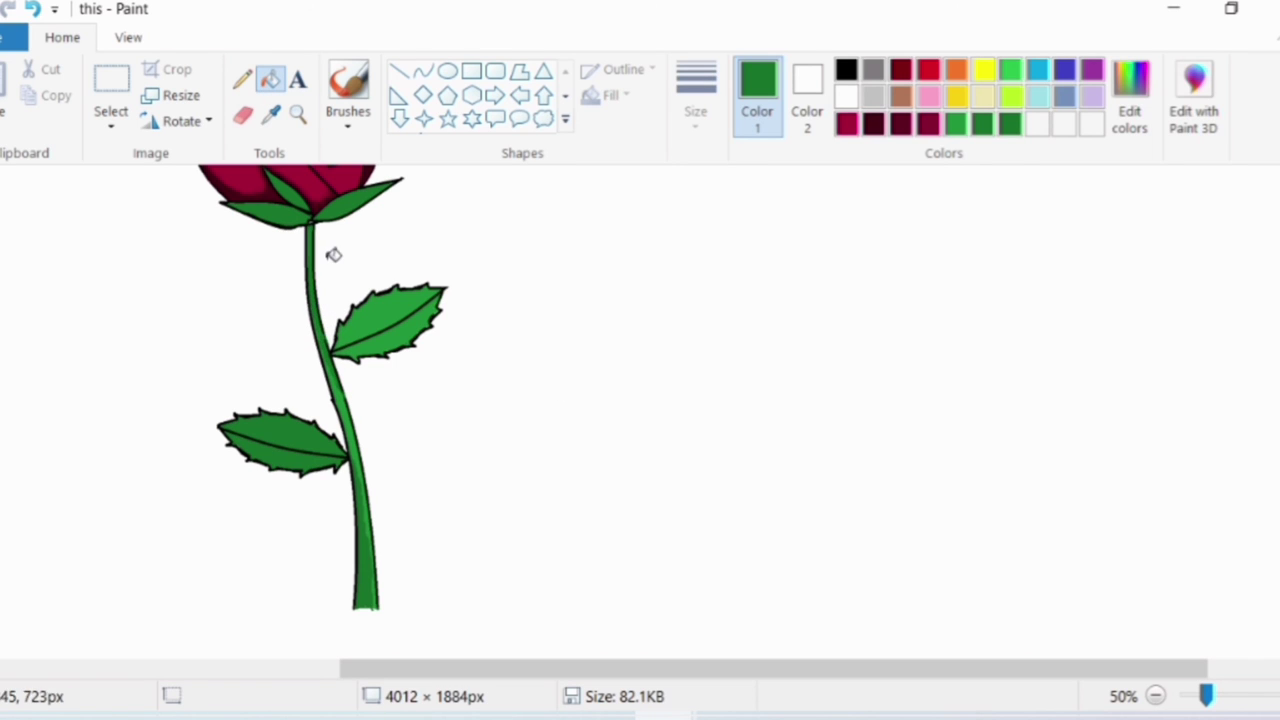
drag(1206, 695, 1193, 695)
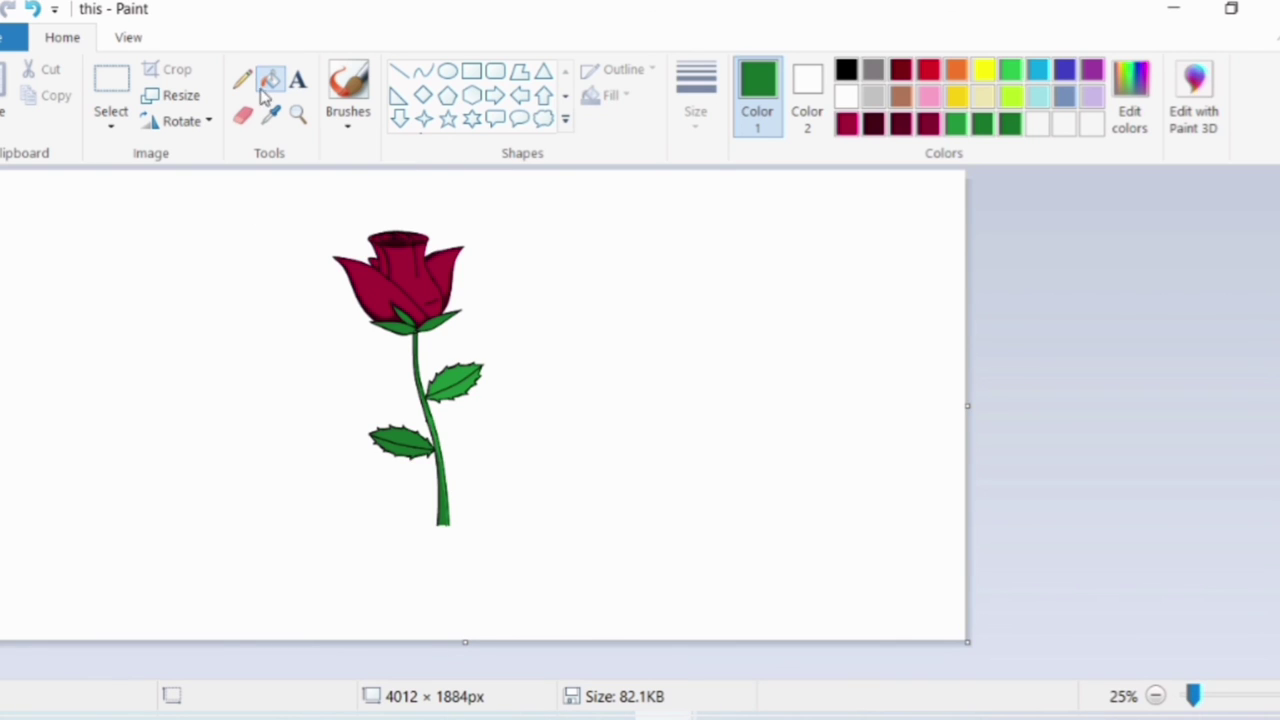
Shade along the midrib of the upper serrated leaf in dark green with the natural pencil brush.
click(297, 113)
click(523, 440)
click(348, 88)
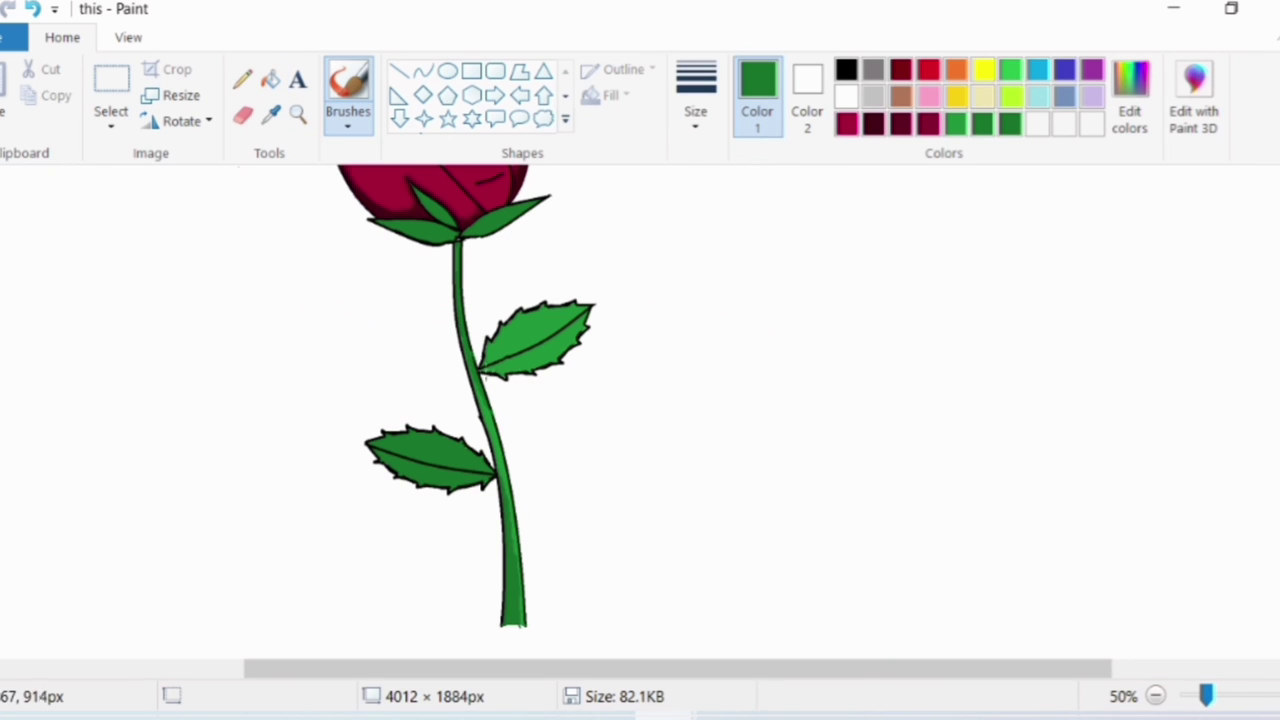
click(348, 122)
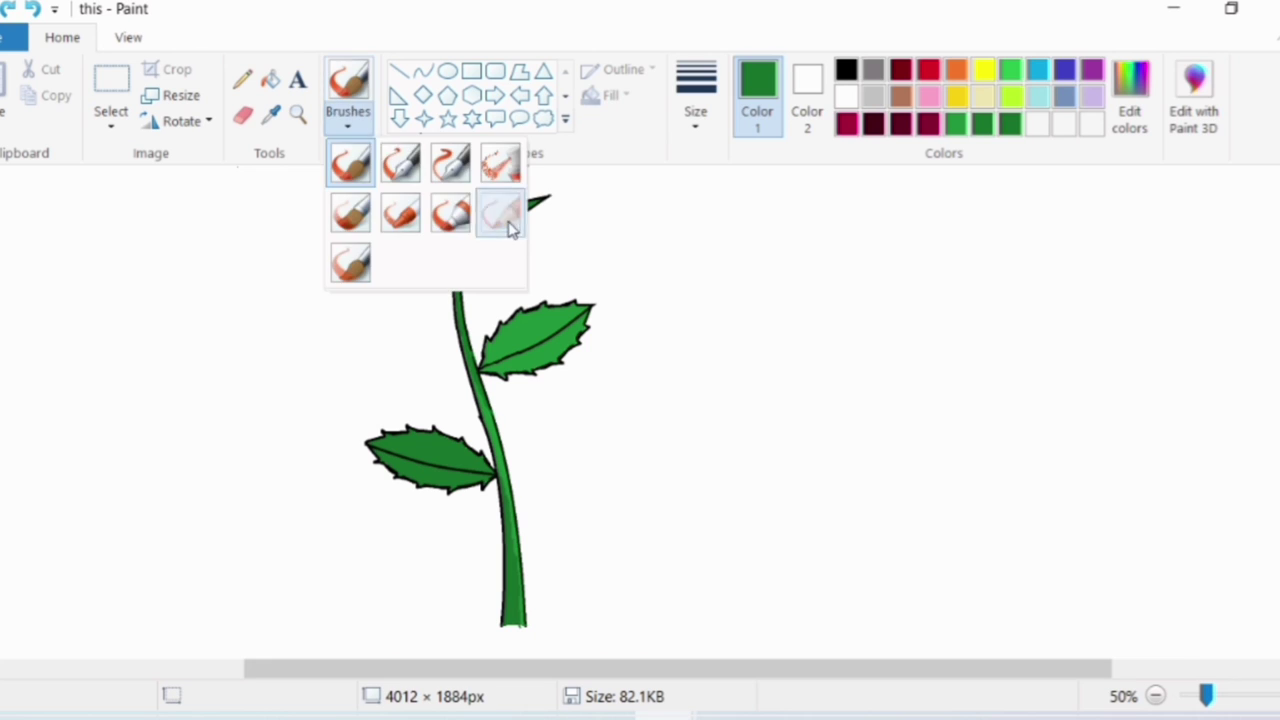
click(509, 222)
click(297, 115)
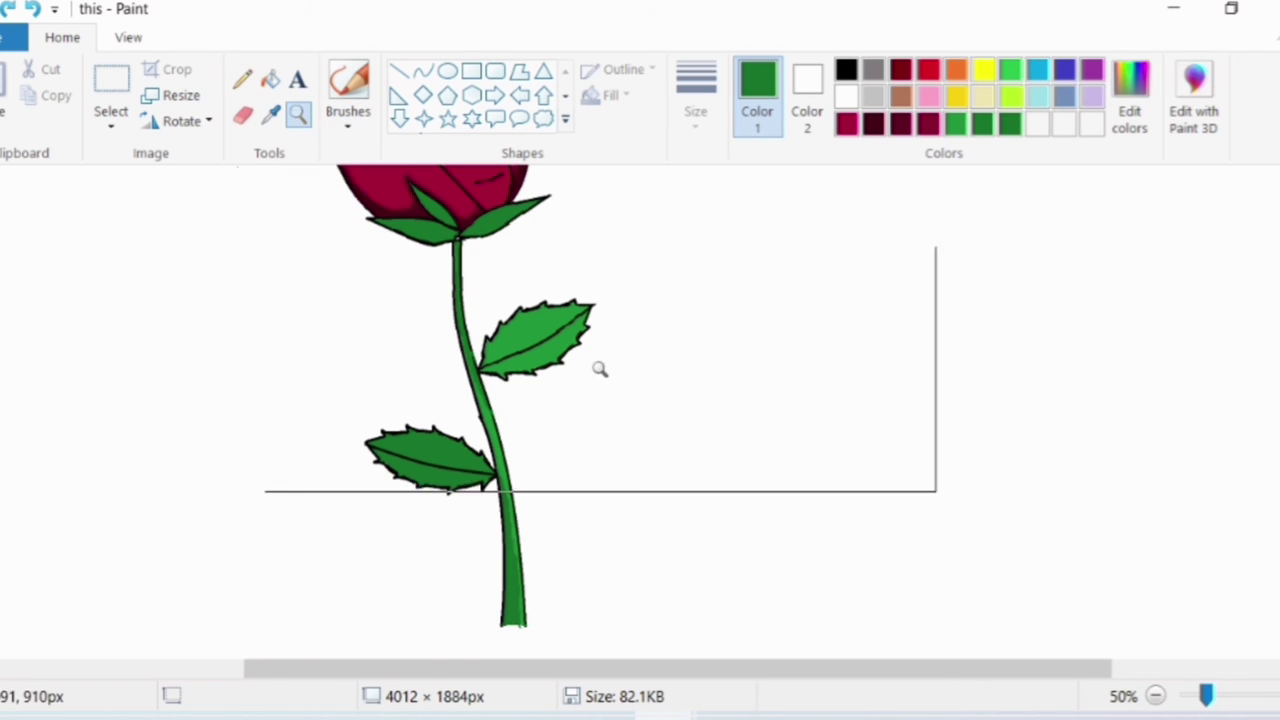
click(598, 365)
click(348, 85)
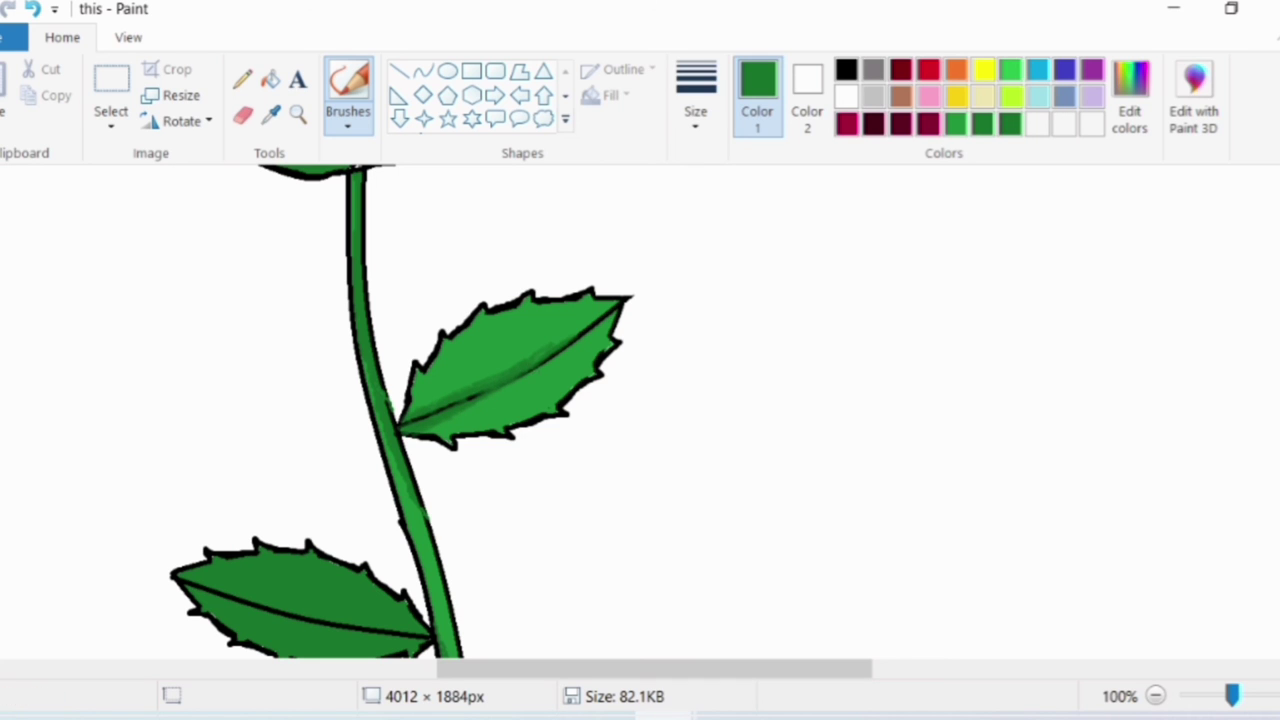
scroll(563, 428, down, 2)
Redraw the upper serrated leaf's midrib as a black curve from the stem to the leaf tip.
click(297, 113)
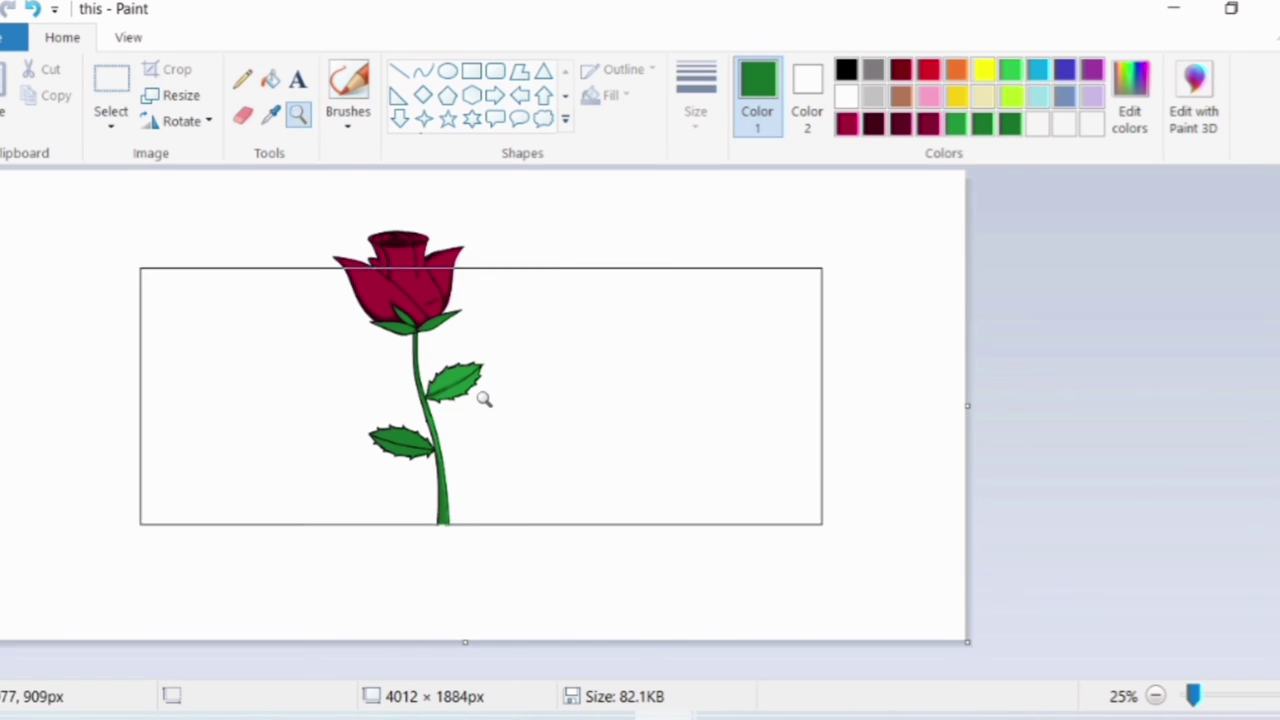
click(484, 399)
click(345, 105)
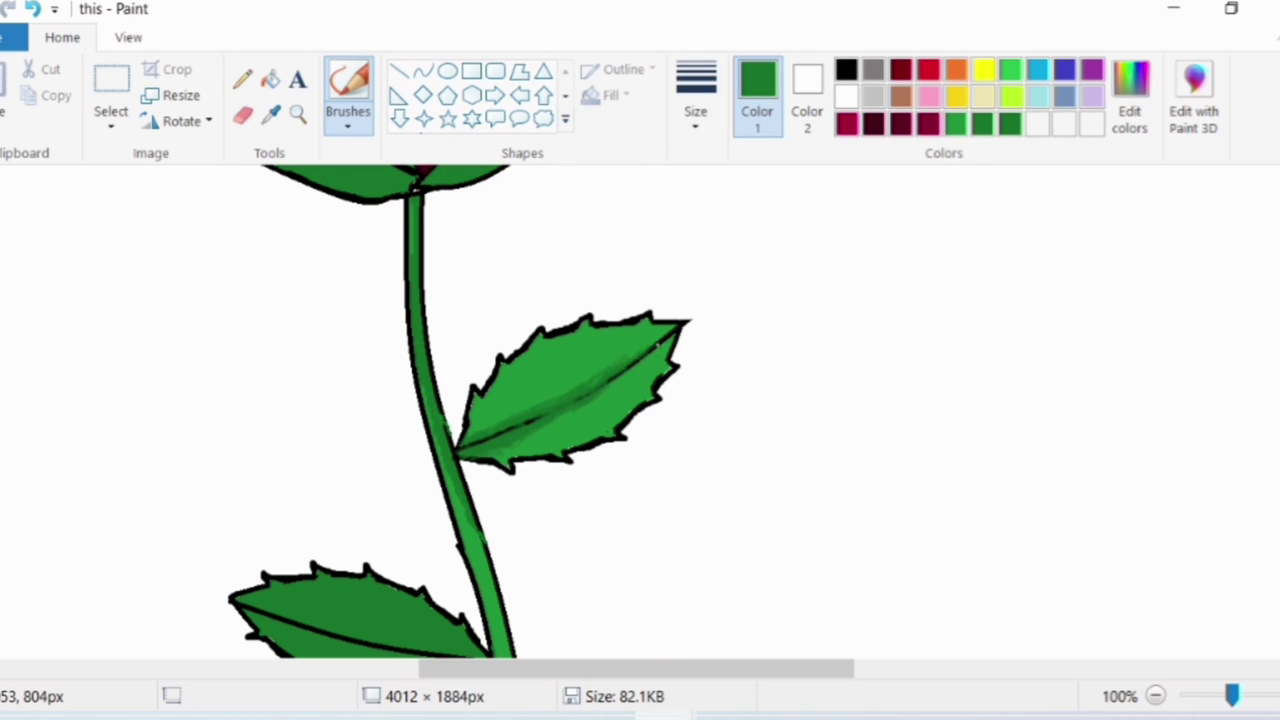
click(423, 70)
click(846, 69)
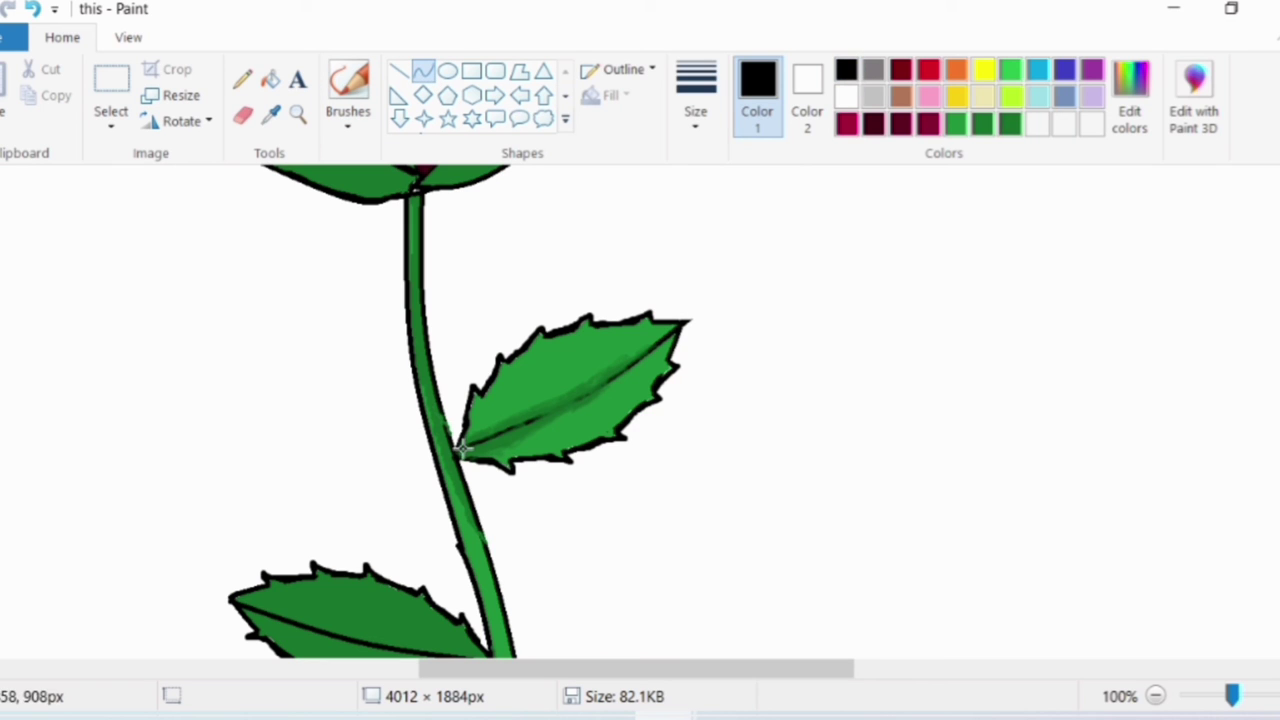
mouse_move(457, 449)
mouse_down()
mouse_move(648, 356)
mouse_move(542, 418)
mouse_move(642, 354)
mouse_move(604, 388)
mouse_move(643, 362)
mouse_move(631, 367)
mouse_up()
click(763, 371)
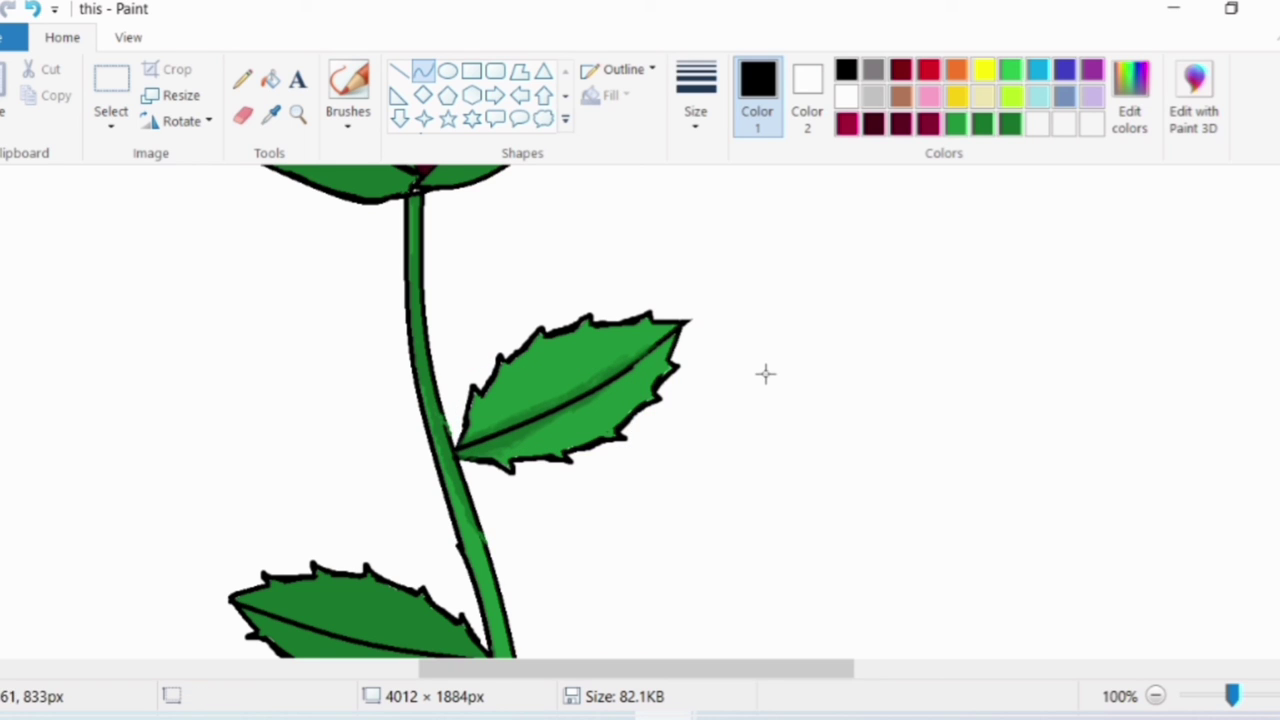
Touch up the upper leaf beside its midrib with the brush, using the light green sampled from the leaf.
click(270, 114)
click(645, 381)
click(298, 114)
click(667, 363)
click(348, 95)
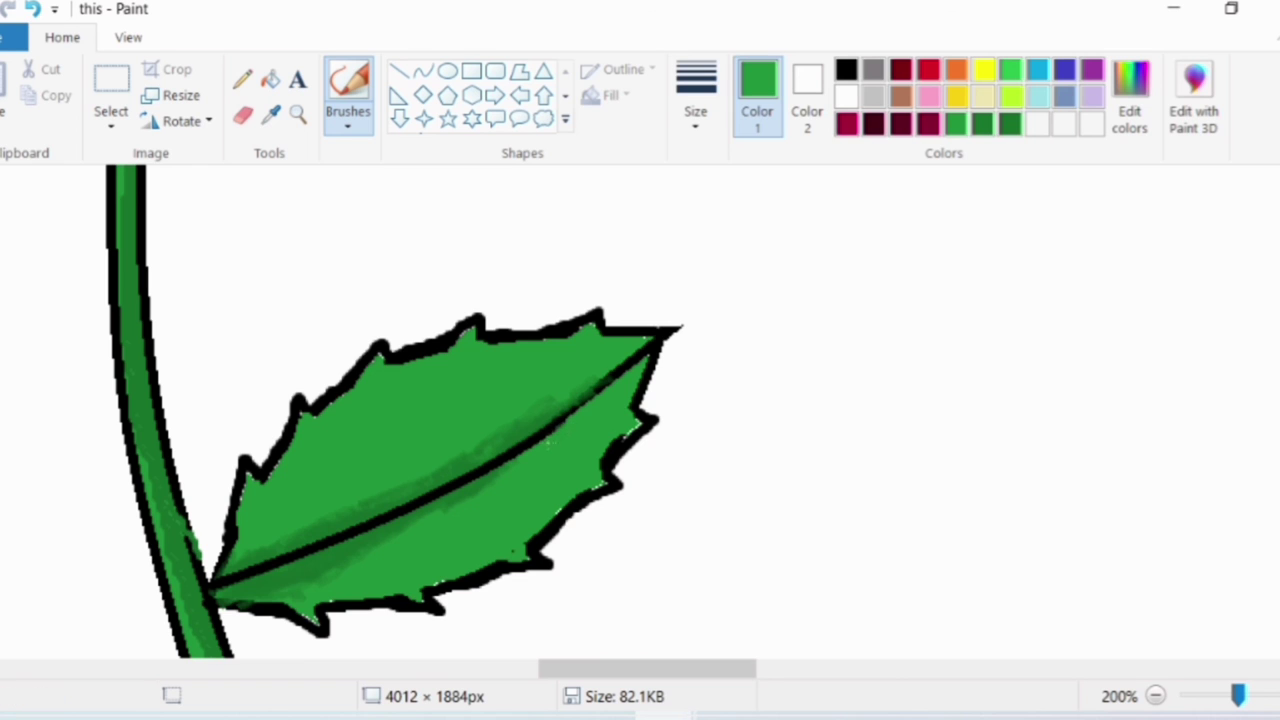
Mix a darker custom green from the lower leaf's dark green for shading along that leaf's midrib.
drag(670, 668, 626, 662)
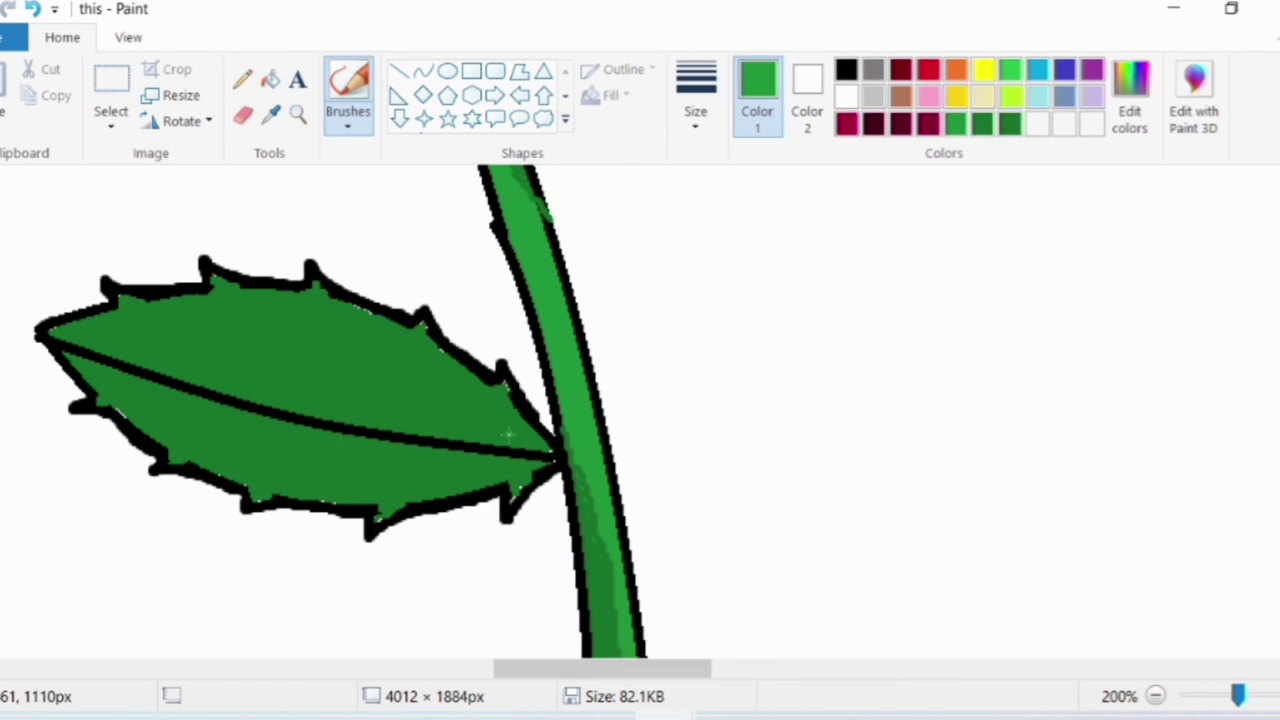
click(984, 122)
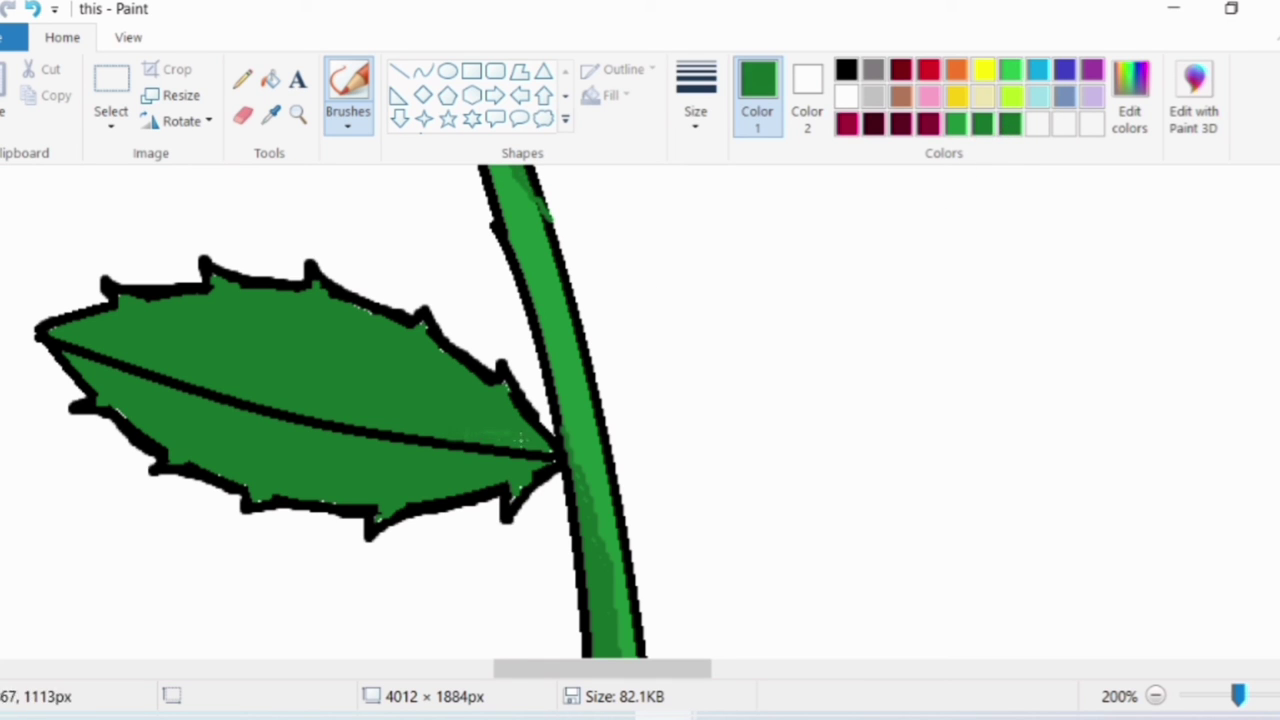
click(1130, 100)
drag(923, 358, 920, 386)
click(389, 529)
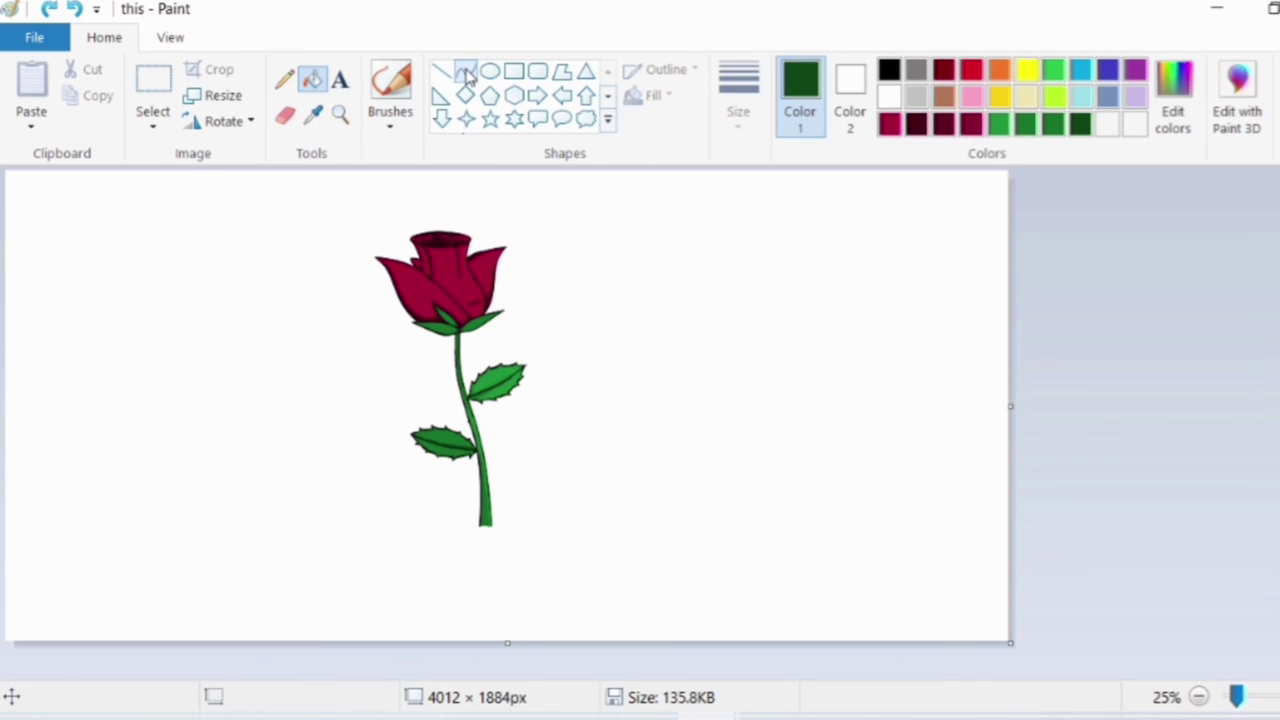
Draw a small pointed thorn in the darkest green with the Curve tool on the upper stem, opposite the upper leaf.
click(465, 71)
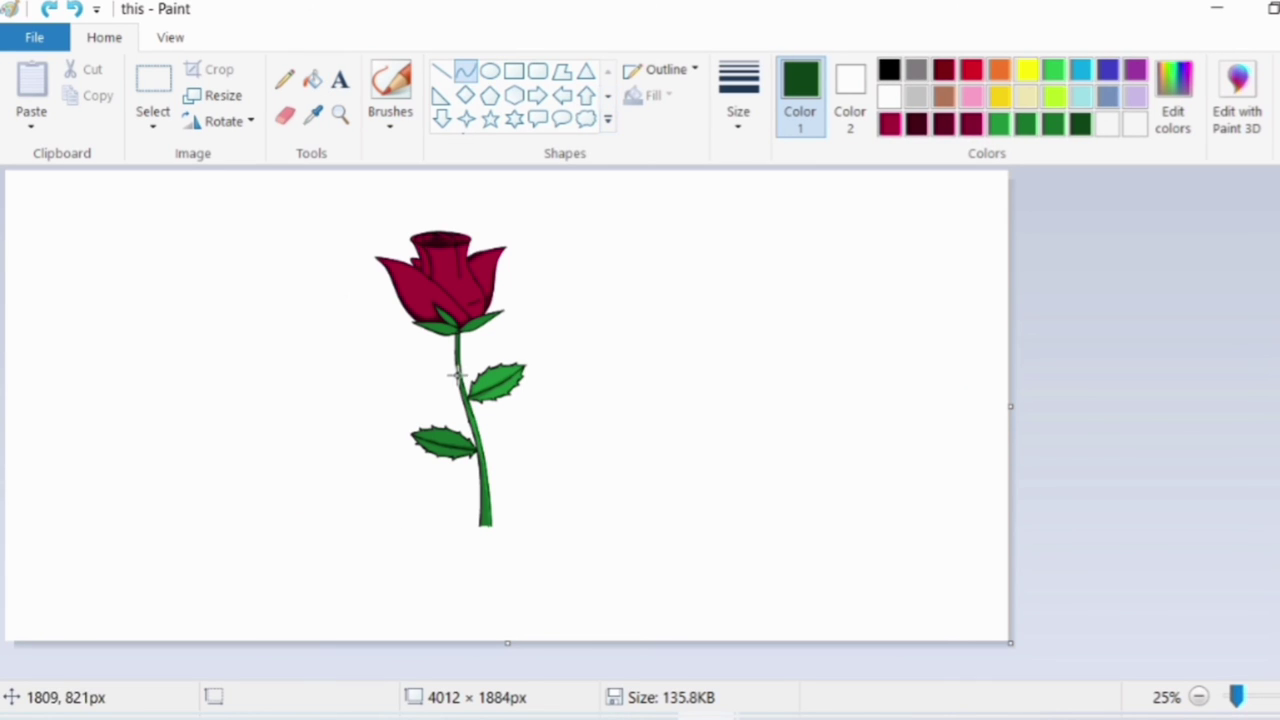
click(455, 373)
scroll(455, 373, up, 1)
drag(580, 409, 562, 388)
Draw a second small dark green thorn with the Curve tool on the stem, opposite and just above the lower leaf.
scroll(640, 429, down, 3)
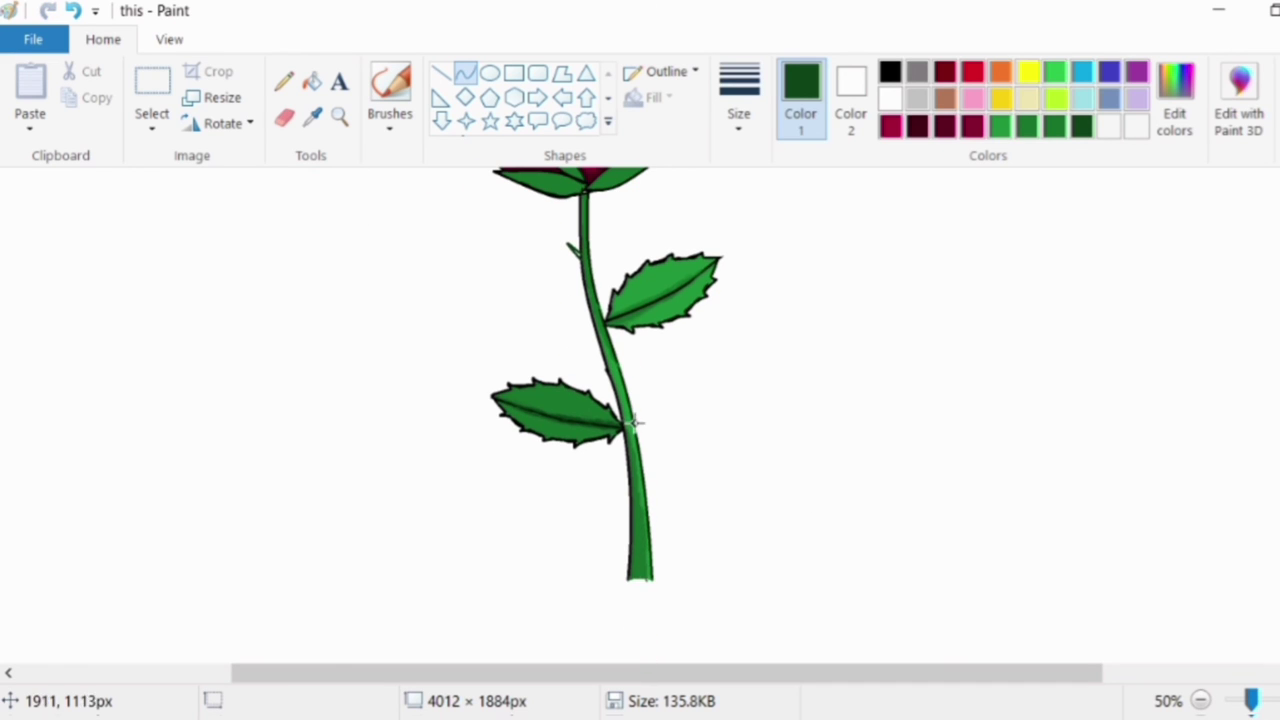
mouse_move(632, 408)
mouse_down()
mouse_move(687, 381)
mouse_move(677, 403)
mouse_move(691, 387)
mouse_up()
scroll(633, 413, left, 1)
key(ctrl+z)
drag(692, 386, 689, 386)
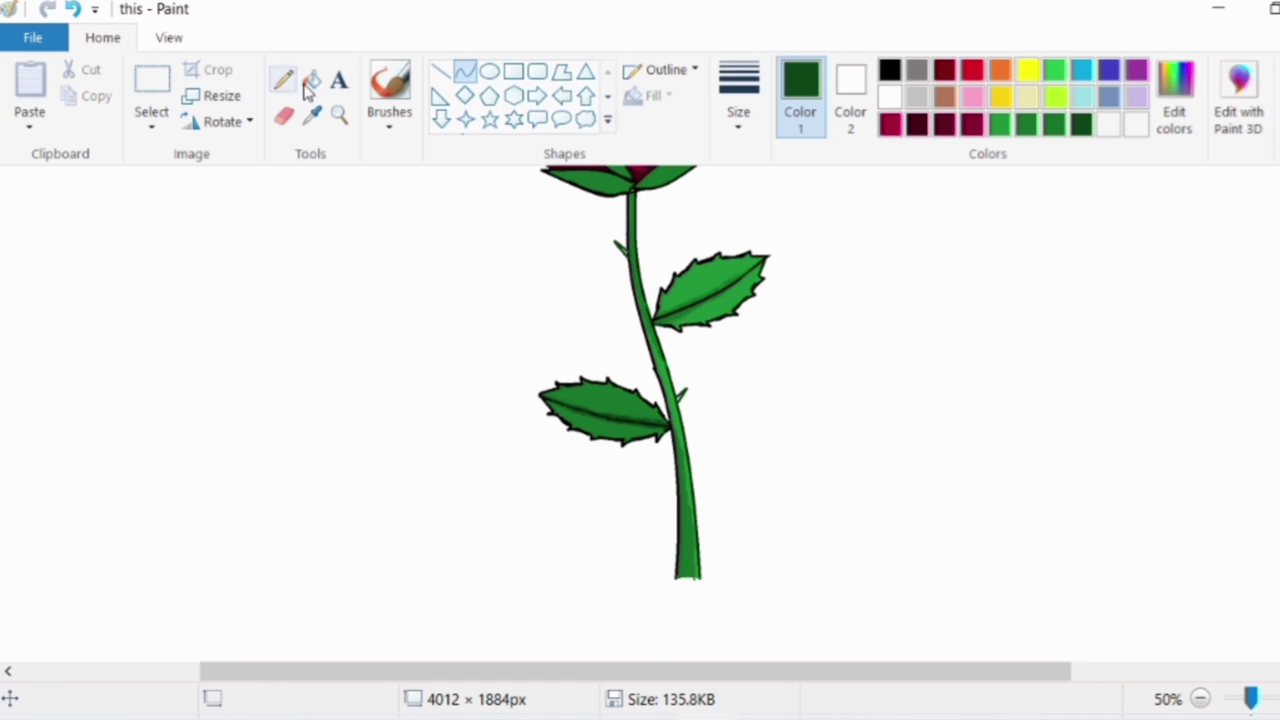
Brush the insides of both stem thorns solid with the darkest green.
click(339, 114)
click(663, 254)
click(626, 423)
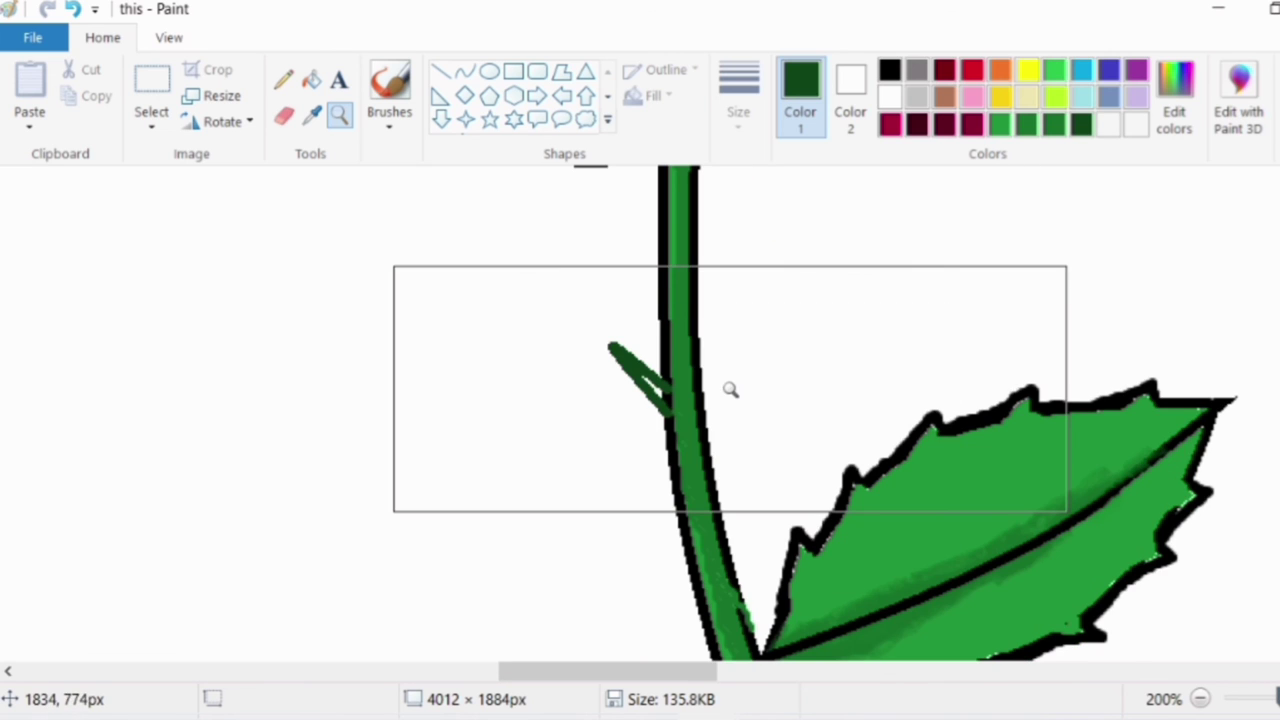
click(389, 85)
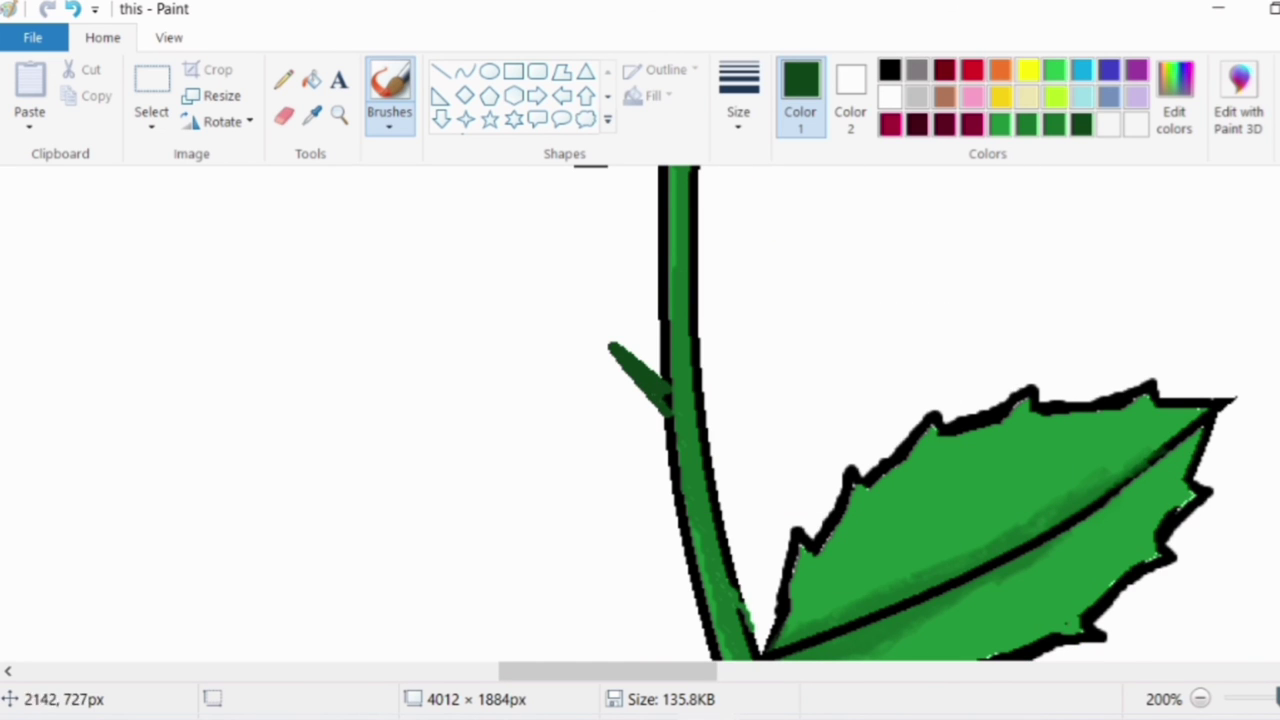
scroll(916, 236, down, 5)
mouse_move(876, 294)
mouse_down()
mouse_move(864, 312)
mouse_move(872, 300)
mouse_up()
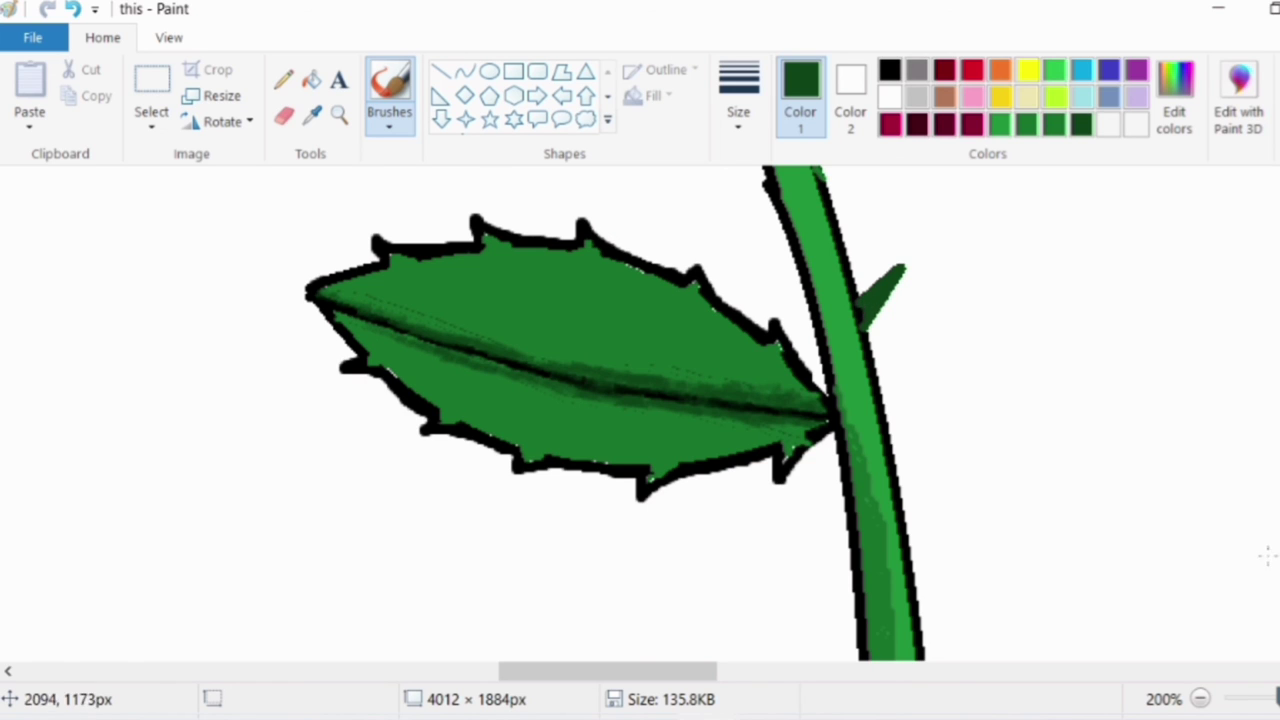
scroll(1100, 428, down, 3)
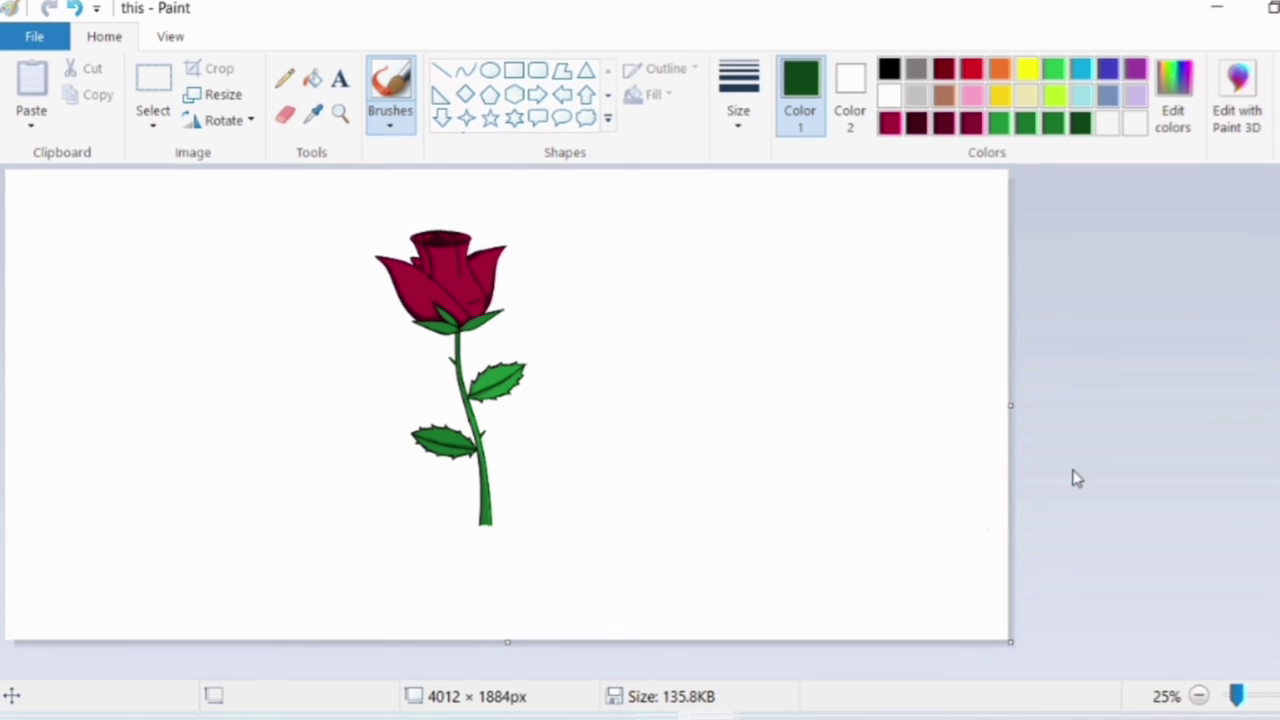